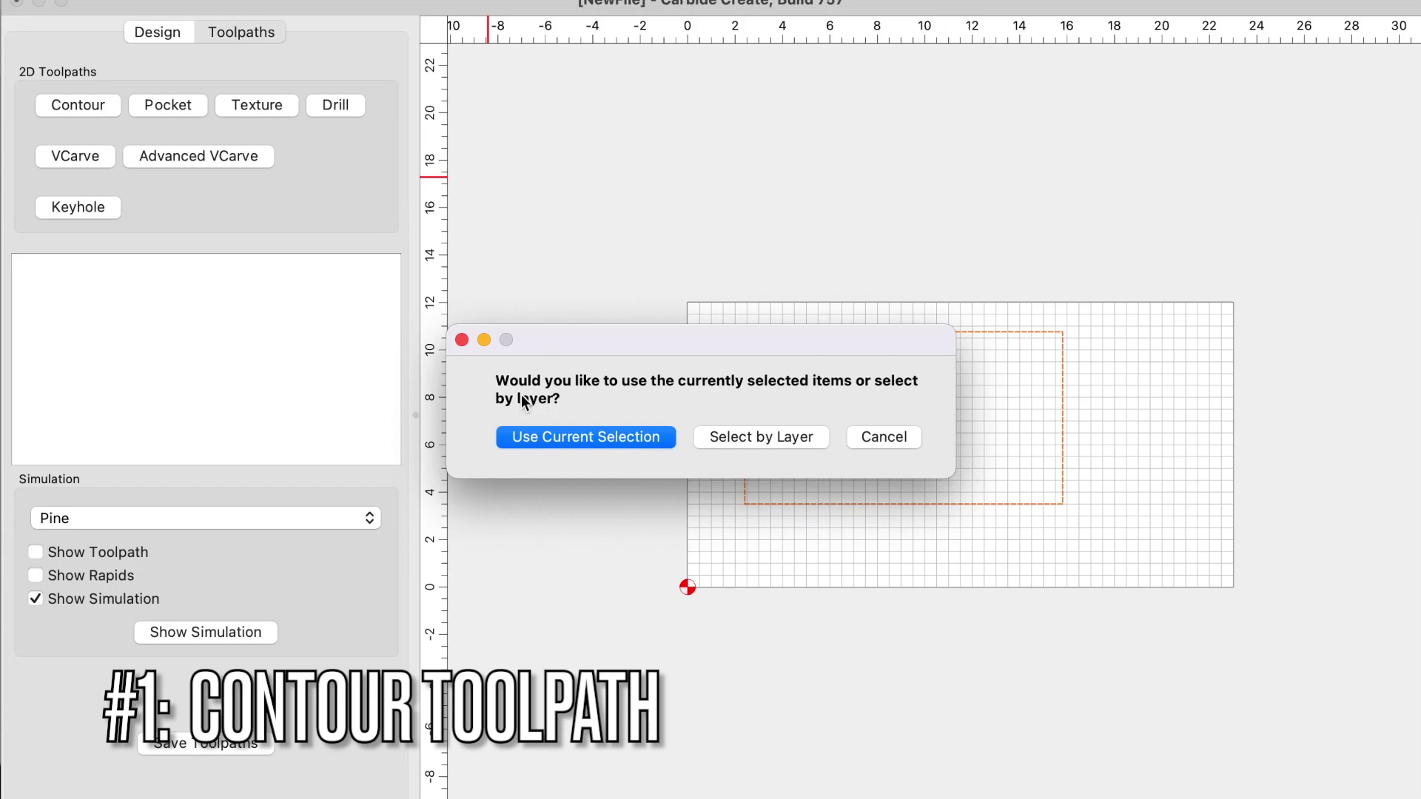
Step: Start a contour toolpath on the currently selected rectangle and examine the preview of its Inside / Left offset
click(529, 435)
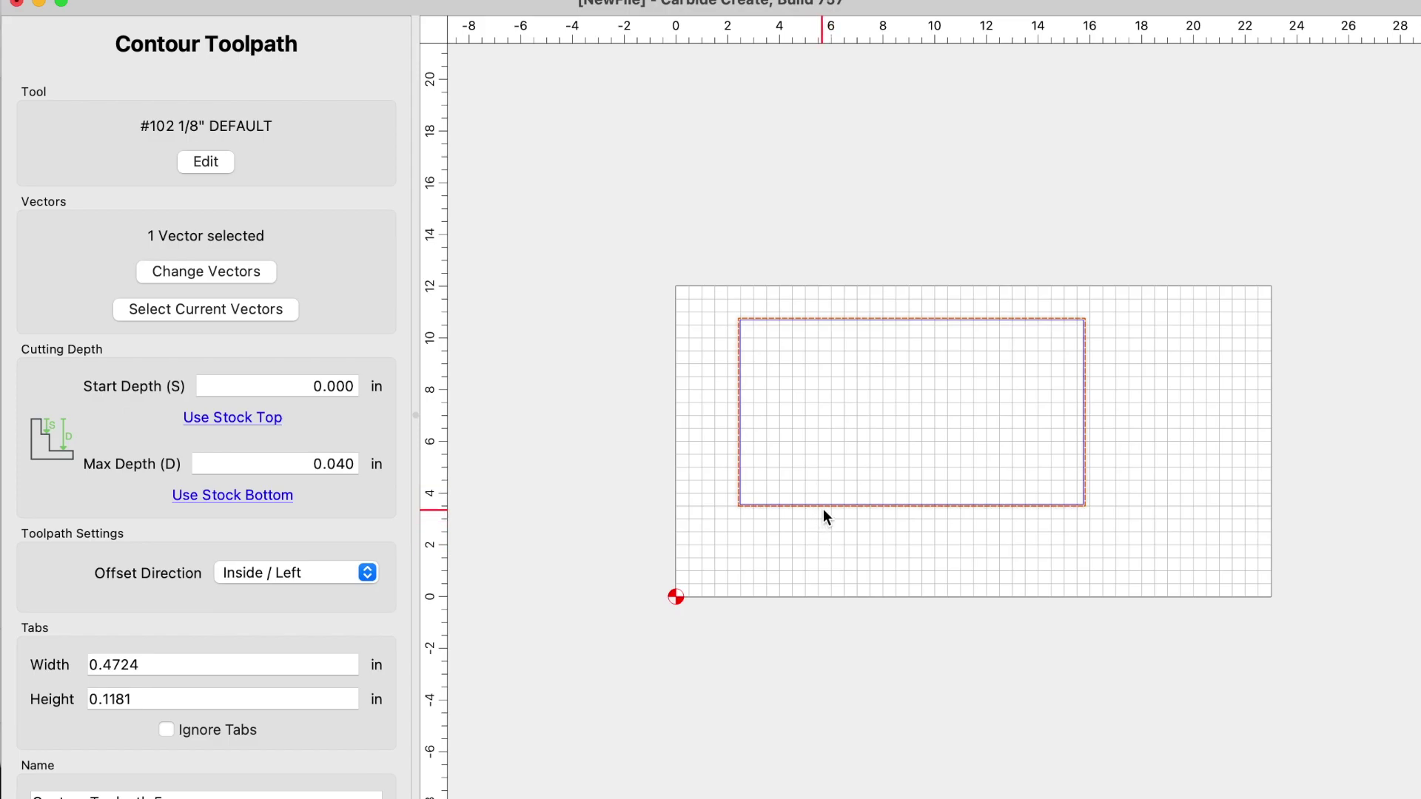
scroll(752, 603, up, 5)
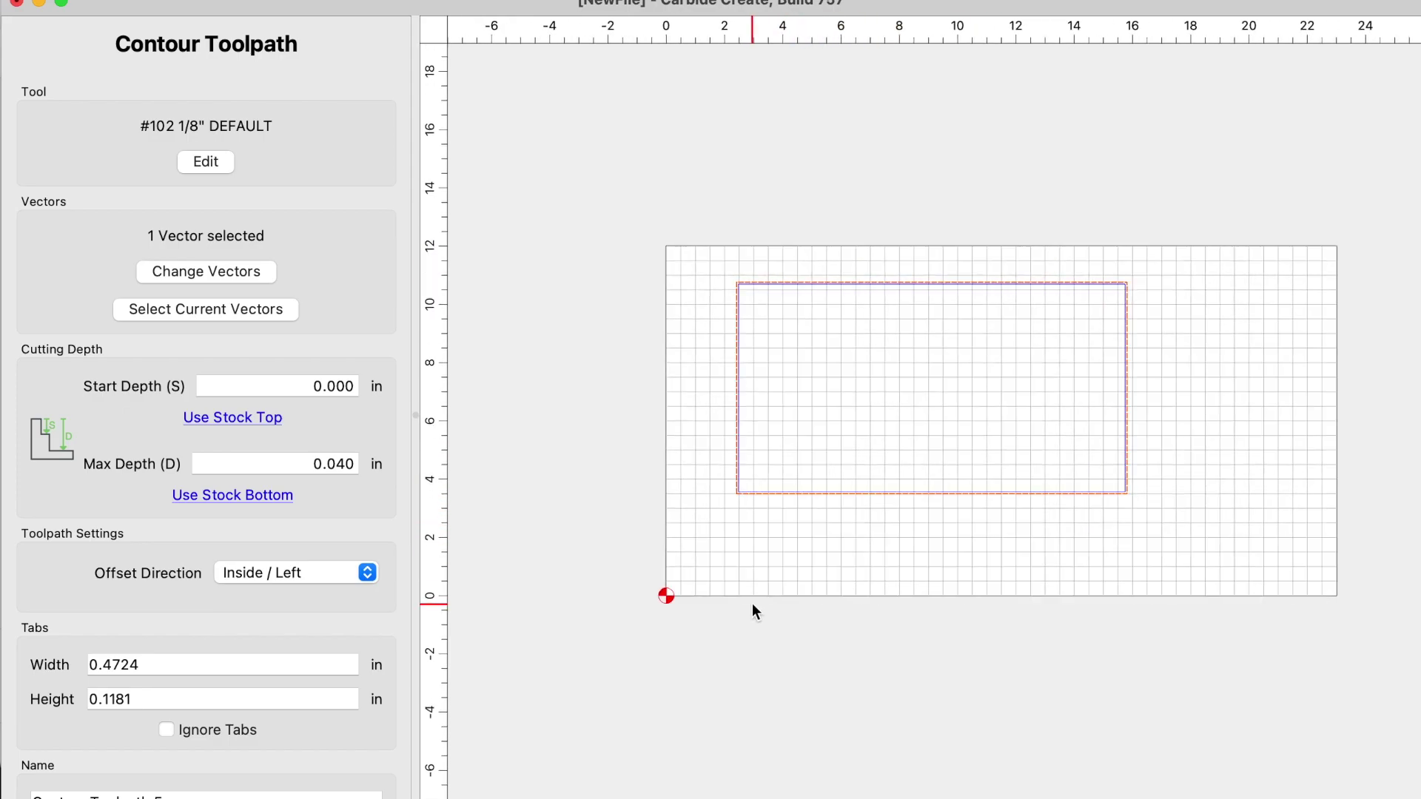
scroll(751, 603, down, 2)
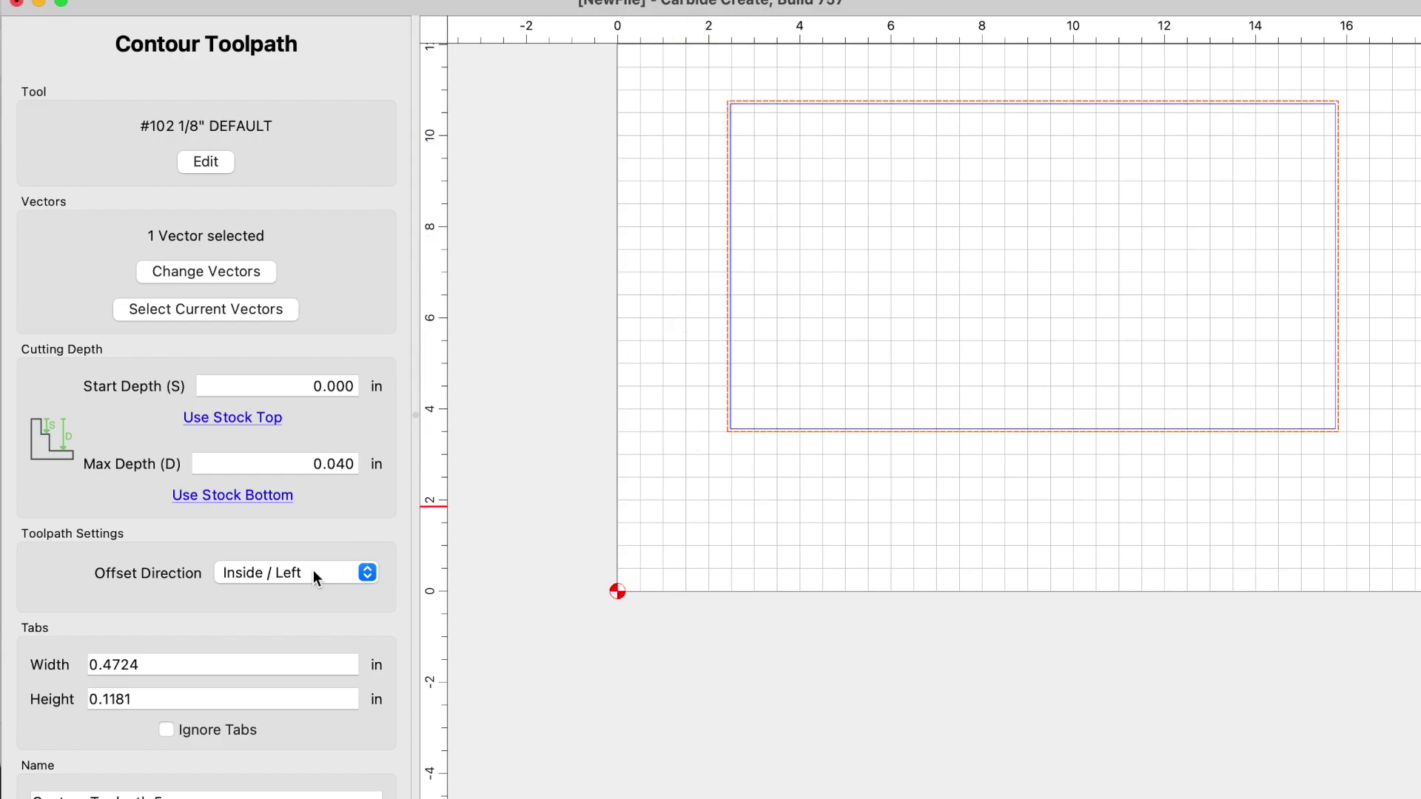
scroll(765, 262, up, 1)
scroll(765, 261, up, 3)
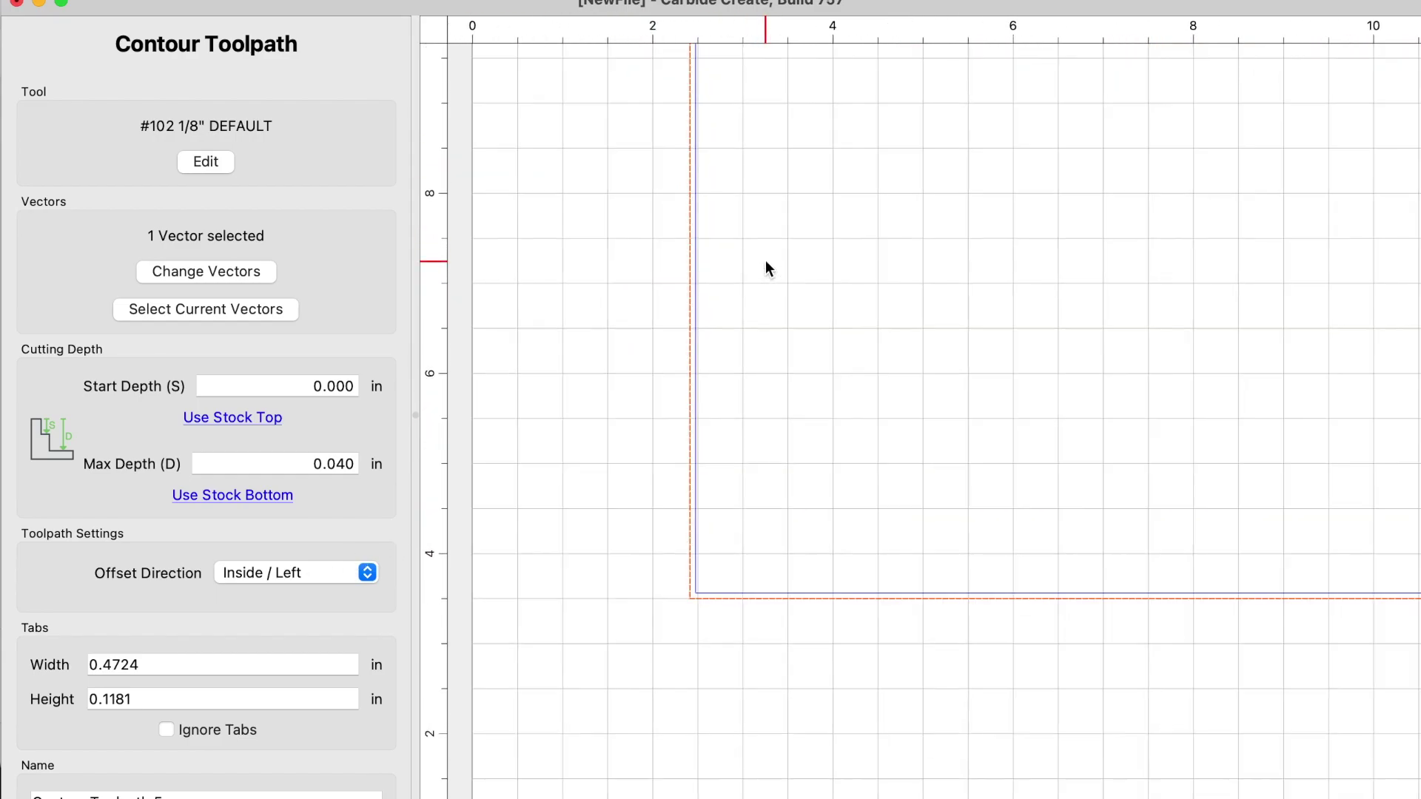
scroll(765, 261, down, 2)
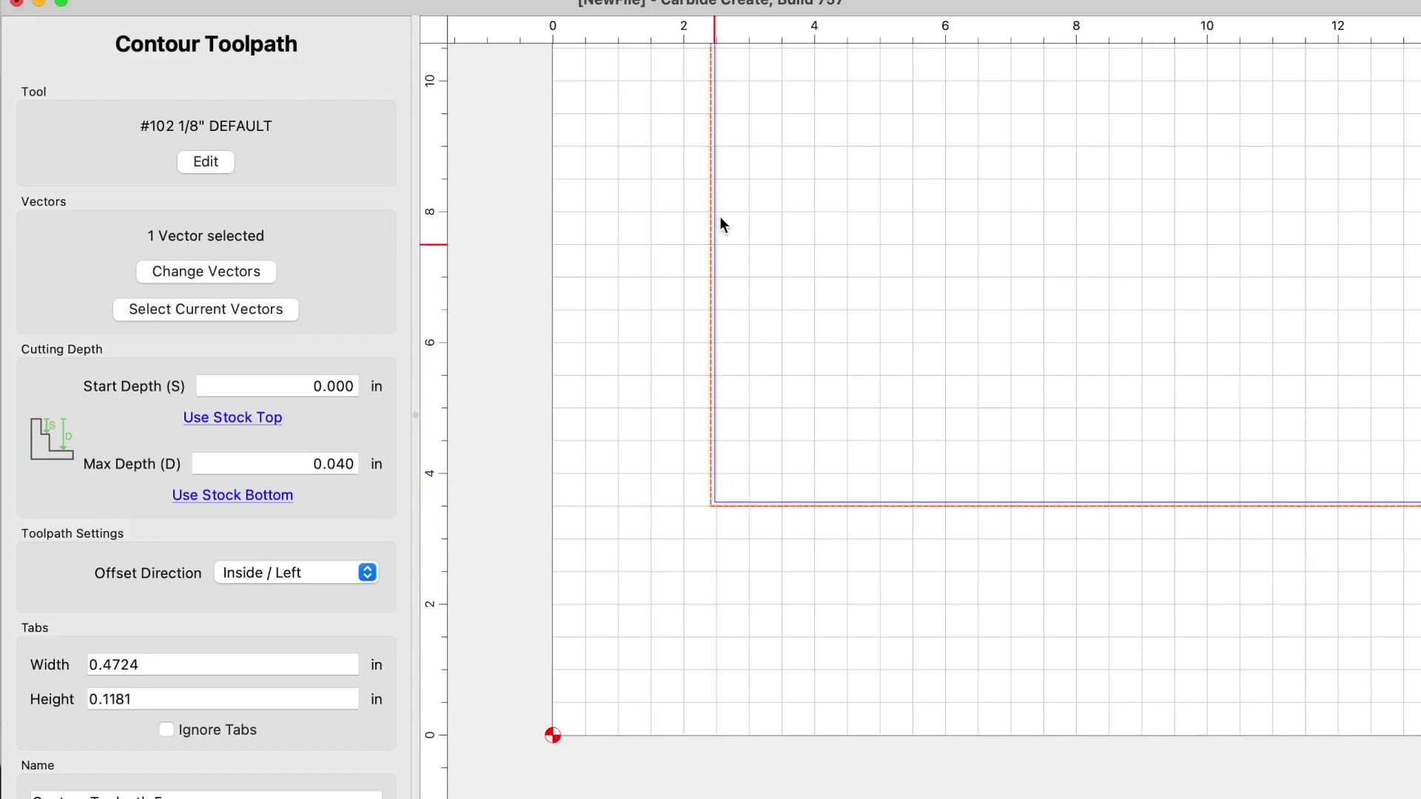
scroll(716, 273, down, 3)
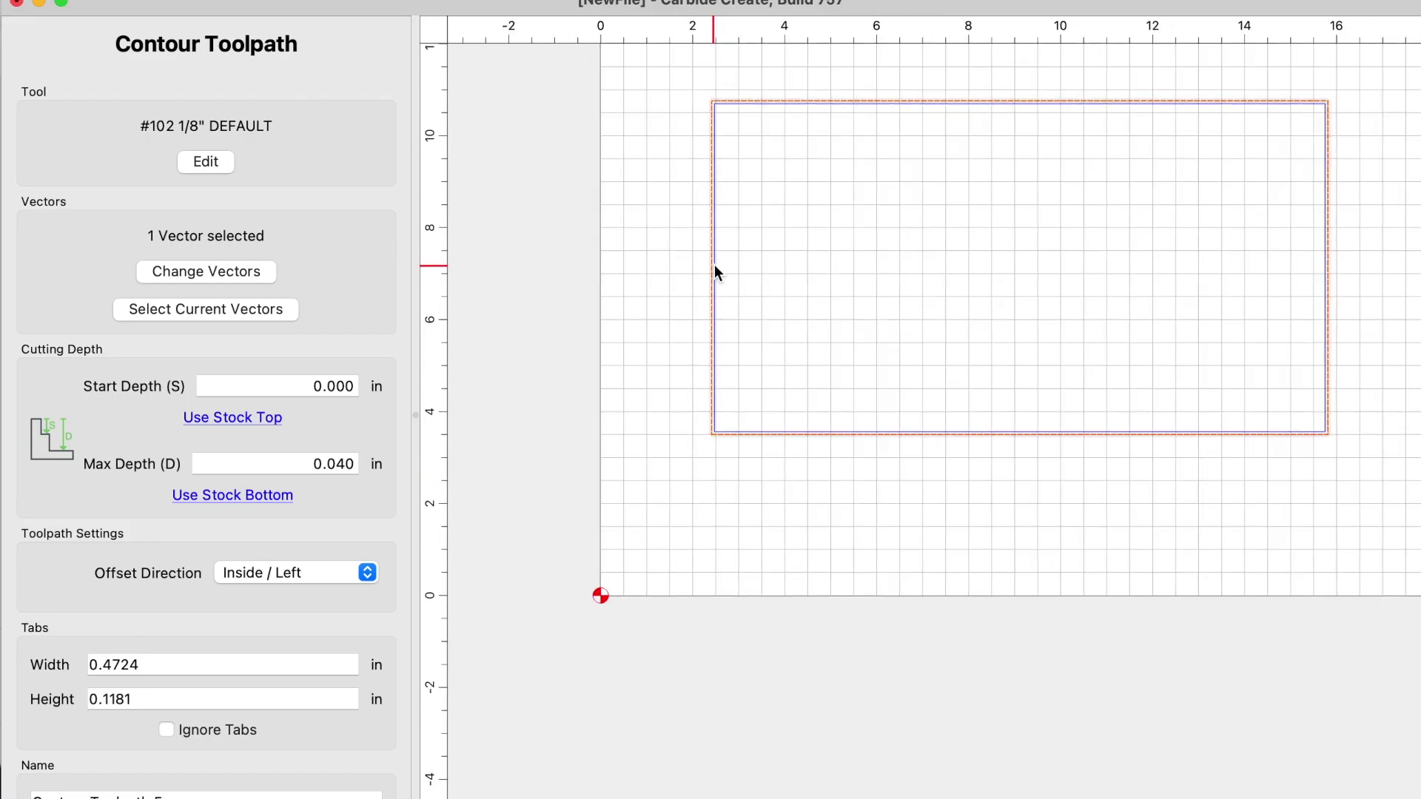
Step: Try the Outside / Right offset direction for comparison and set the contour's offset to No Offset
click(344, 574)
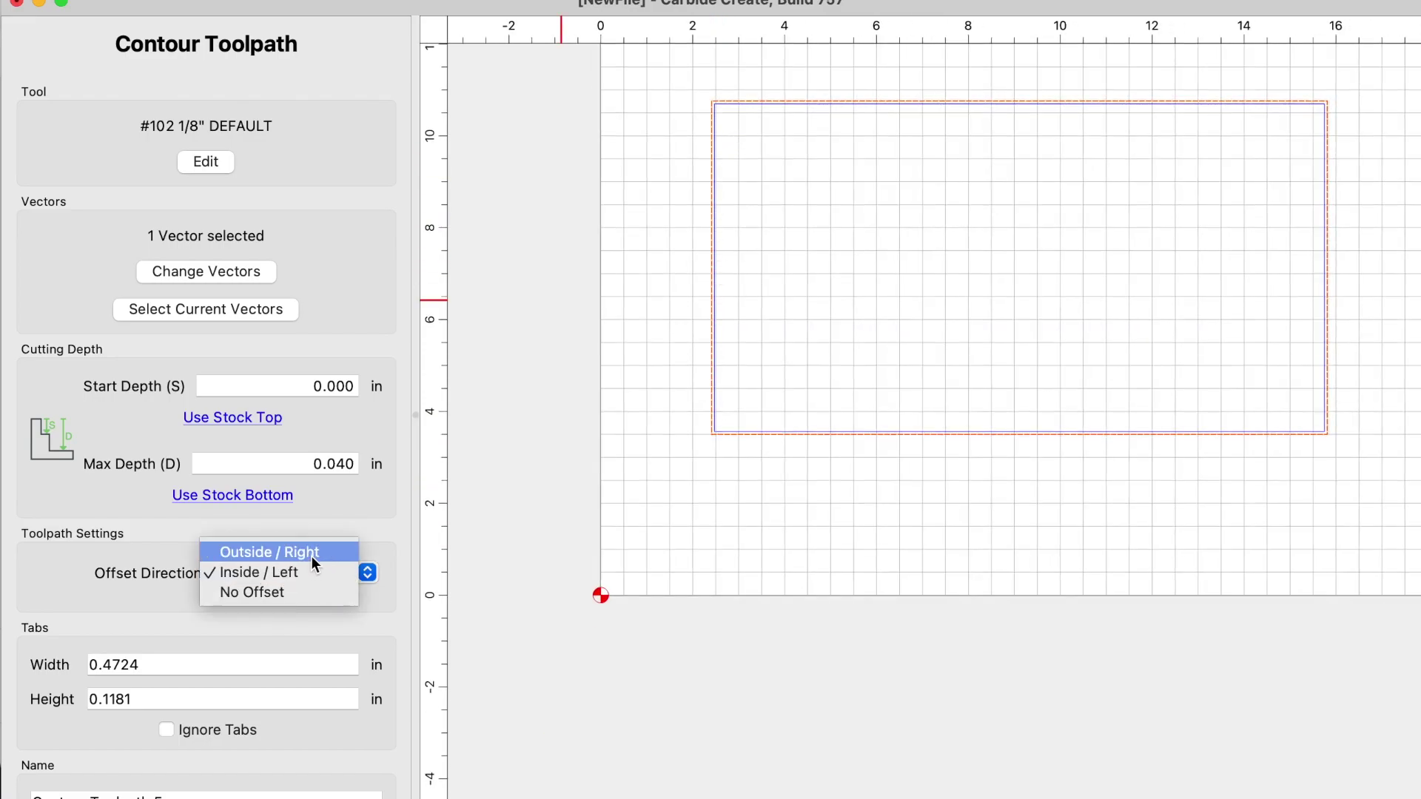
click(312, 555)
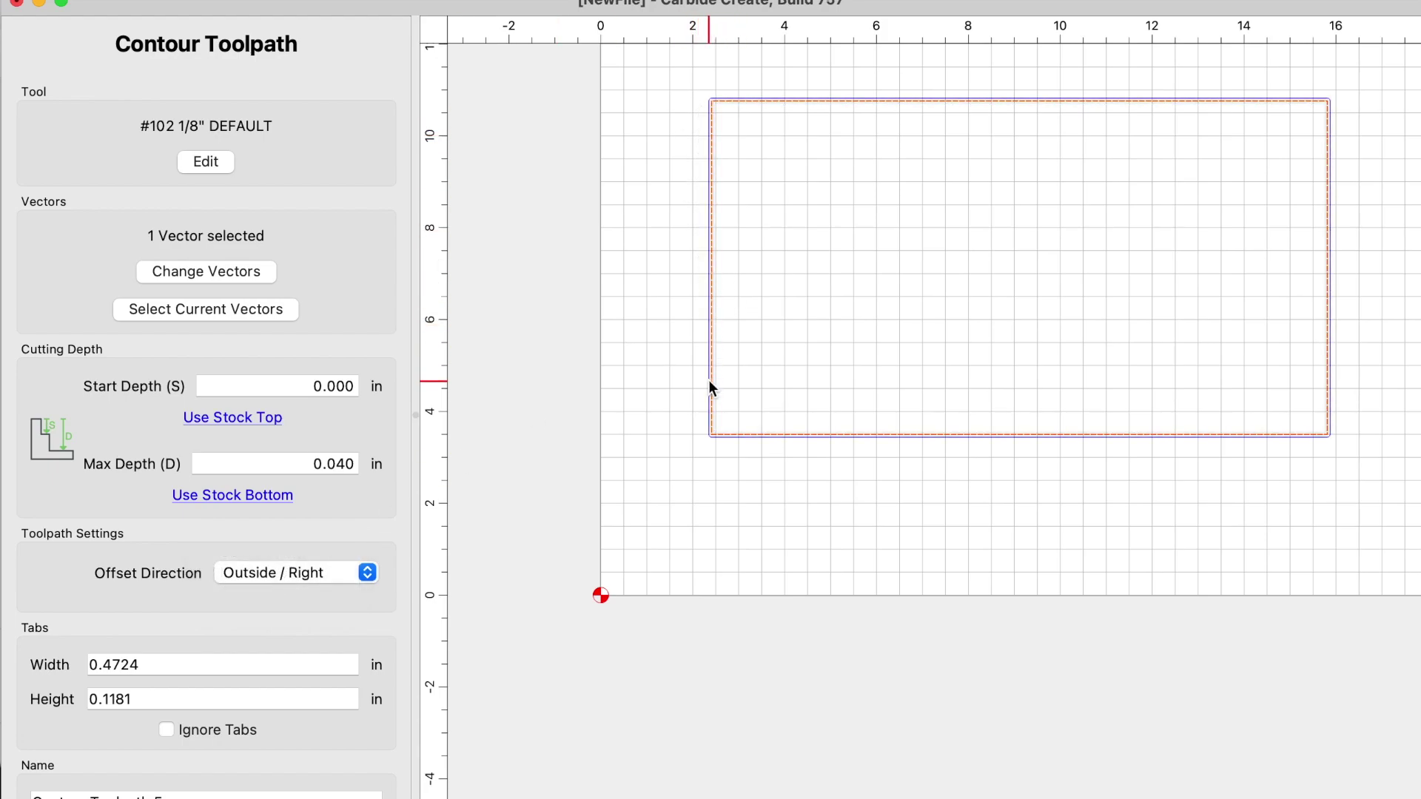
click(299, 574)
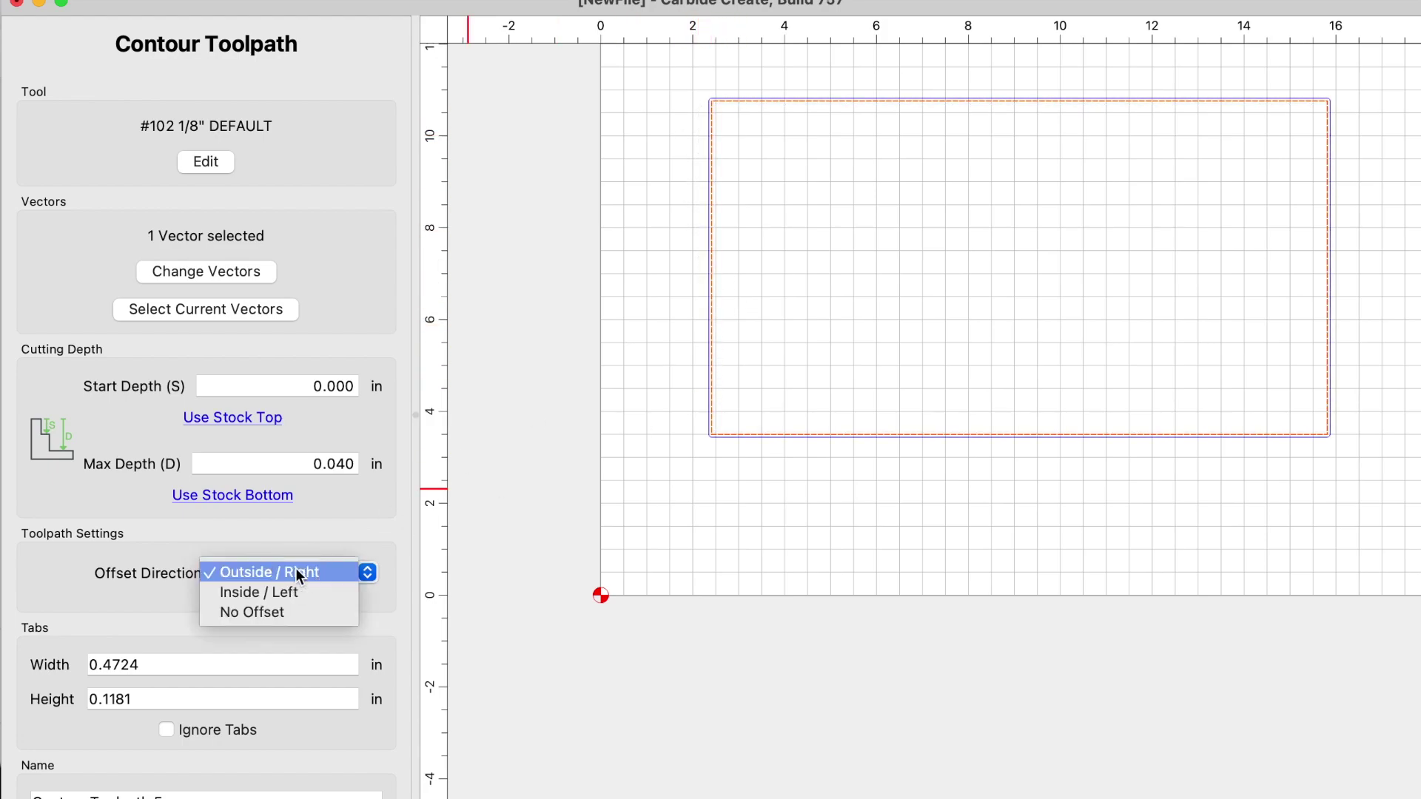
click(277, 609)
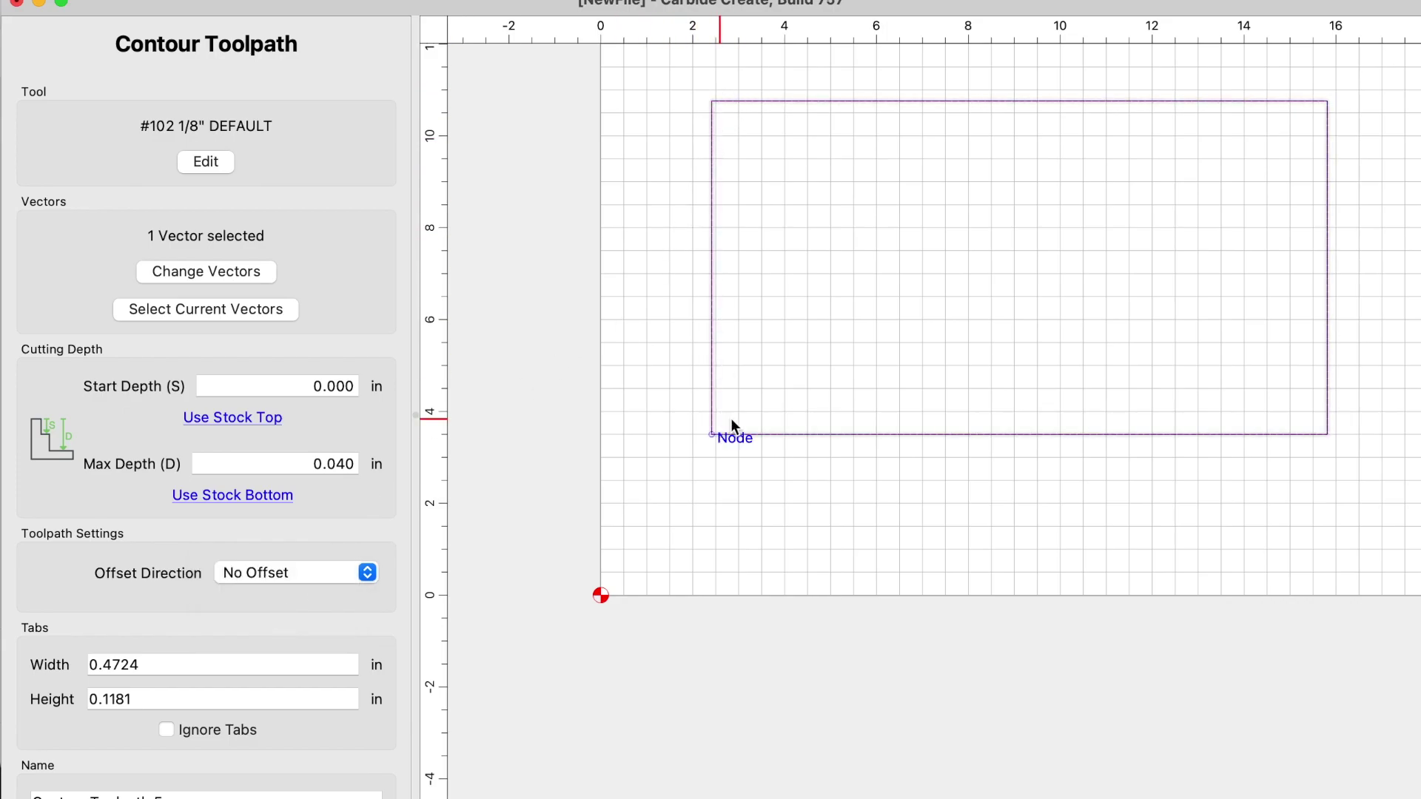
Step: Finish the contour toolpath with a max depth of 0.1 in and simulate the cut
scroll(331, 380, down, 2)
double_click(331, 380)
text(1)
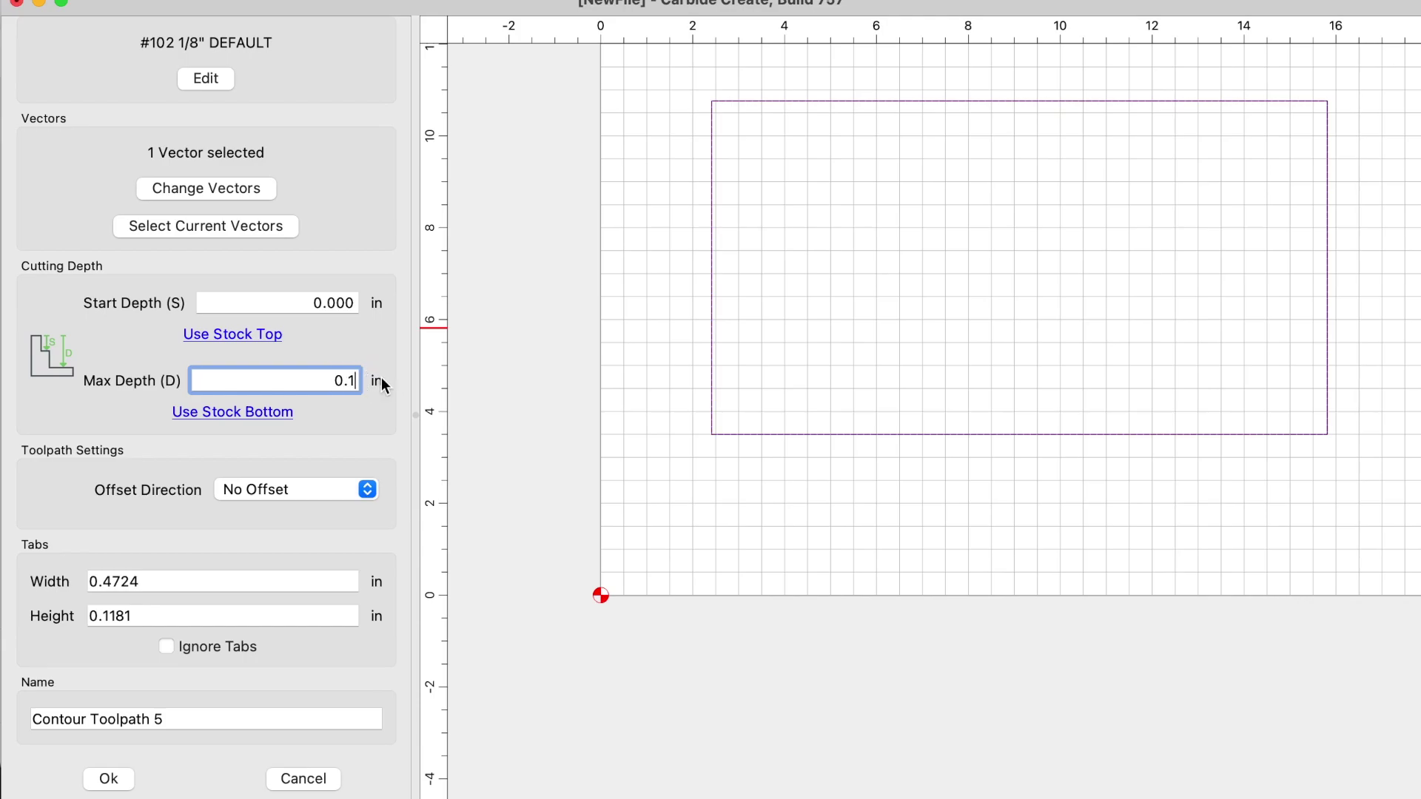
click(108, 779)
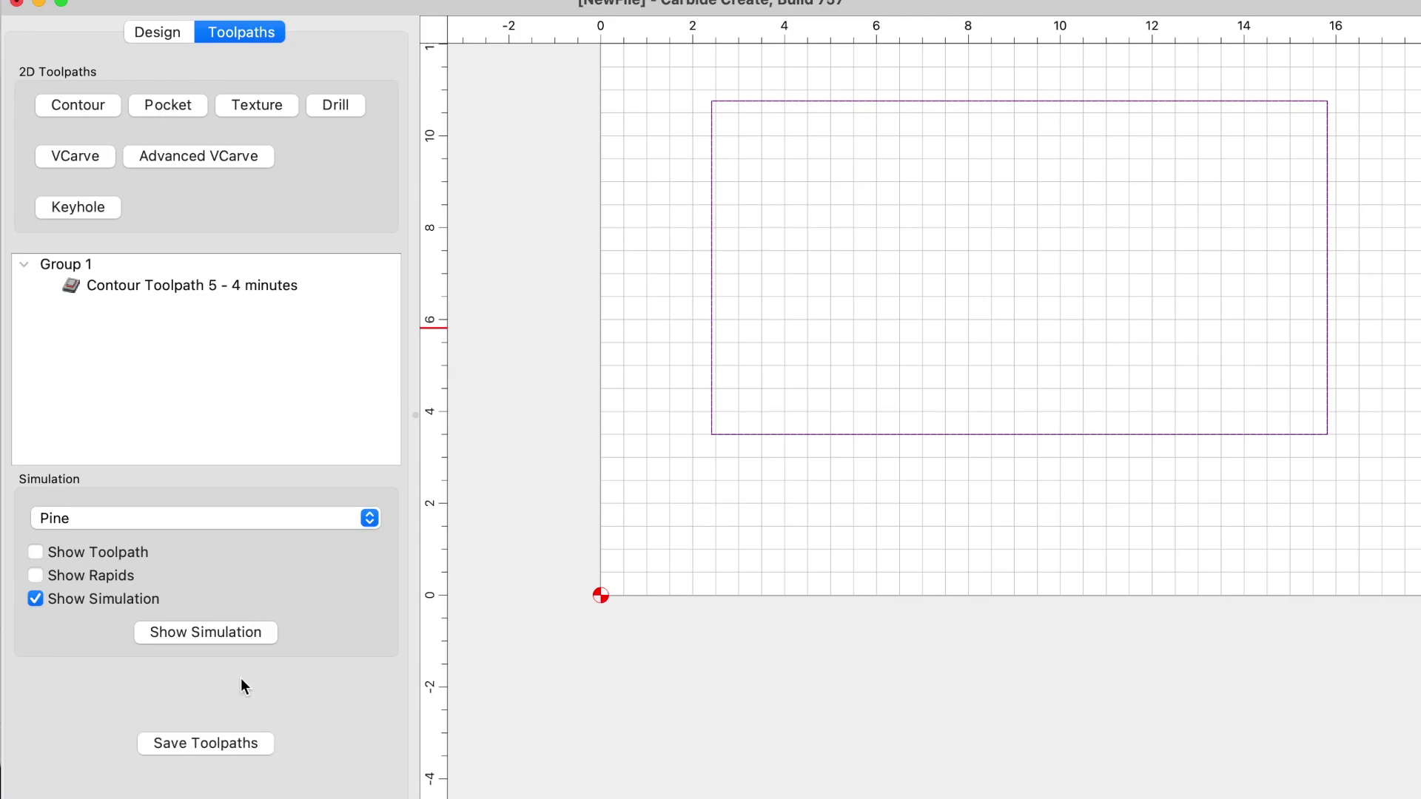
click(237, 638)
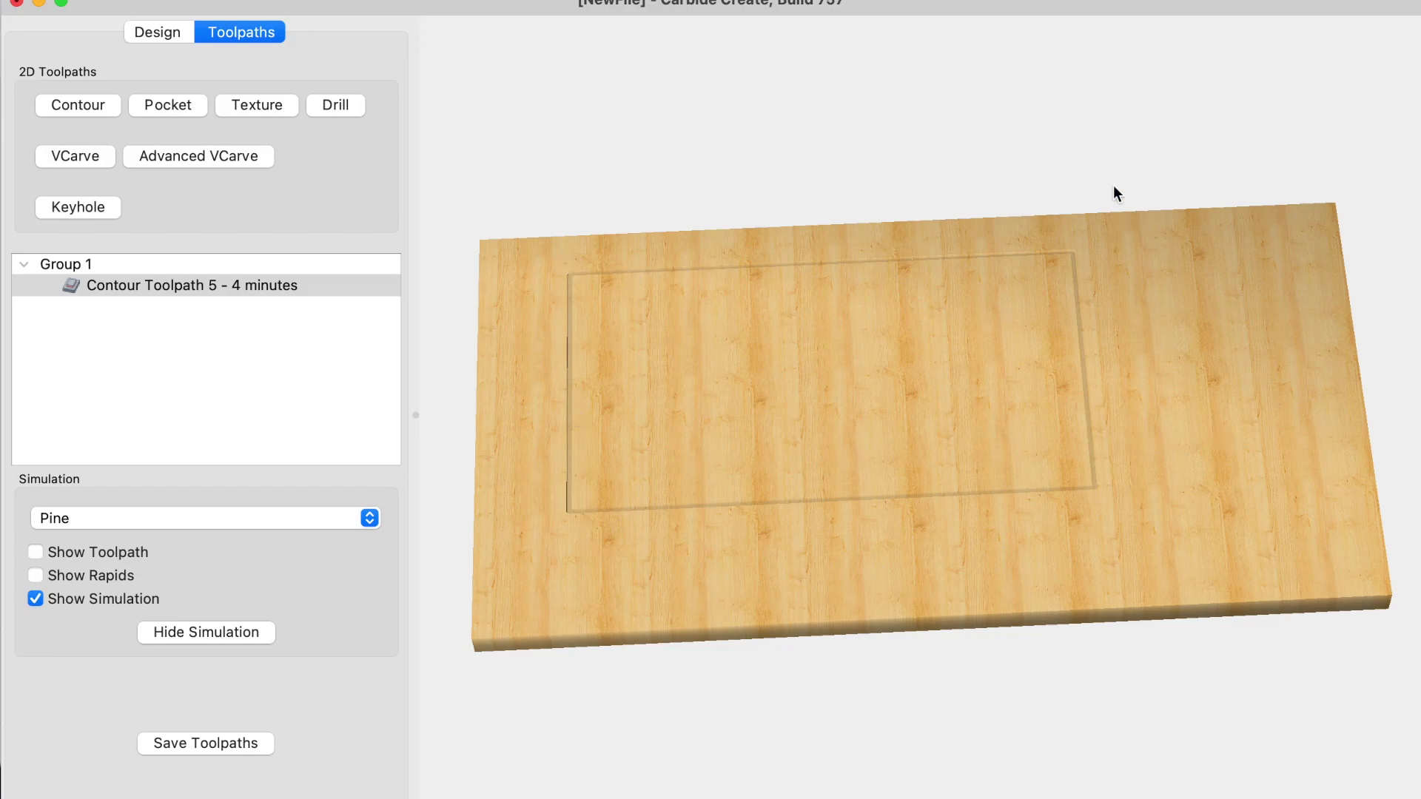
click(169, 282)
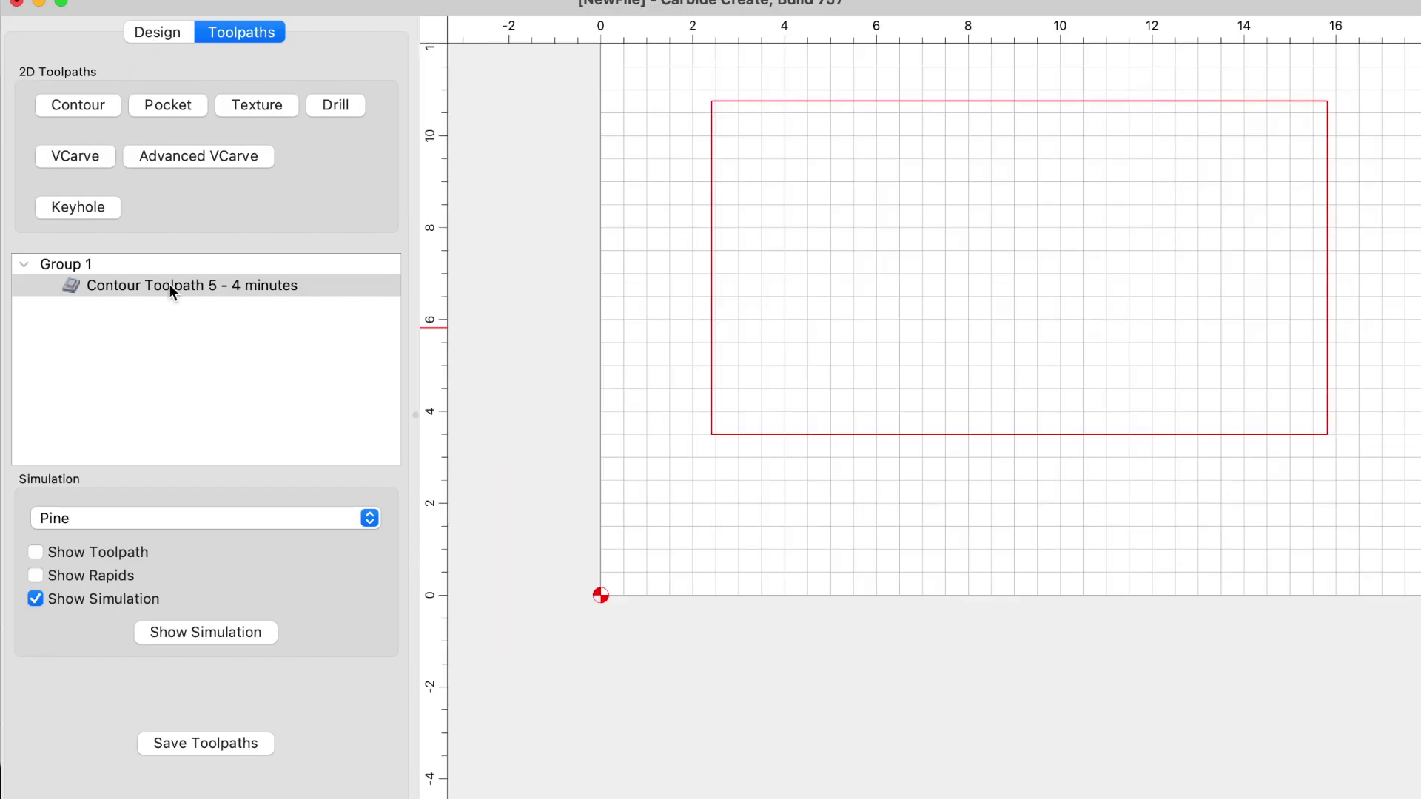
Step: Edit the contour toolpath to cut to the stock bottom at 0.7500 in with the Outside / Right offset
right_click(168, 284)
click(190, 298)
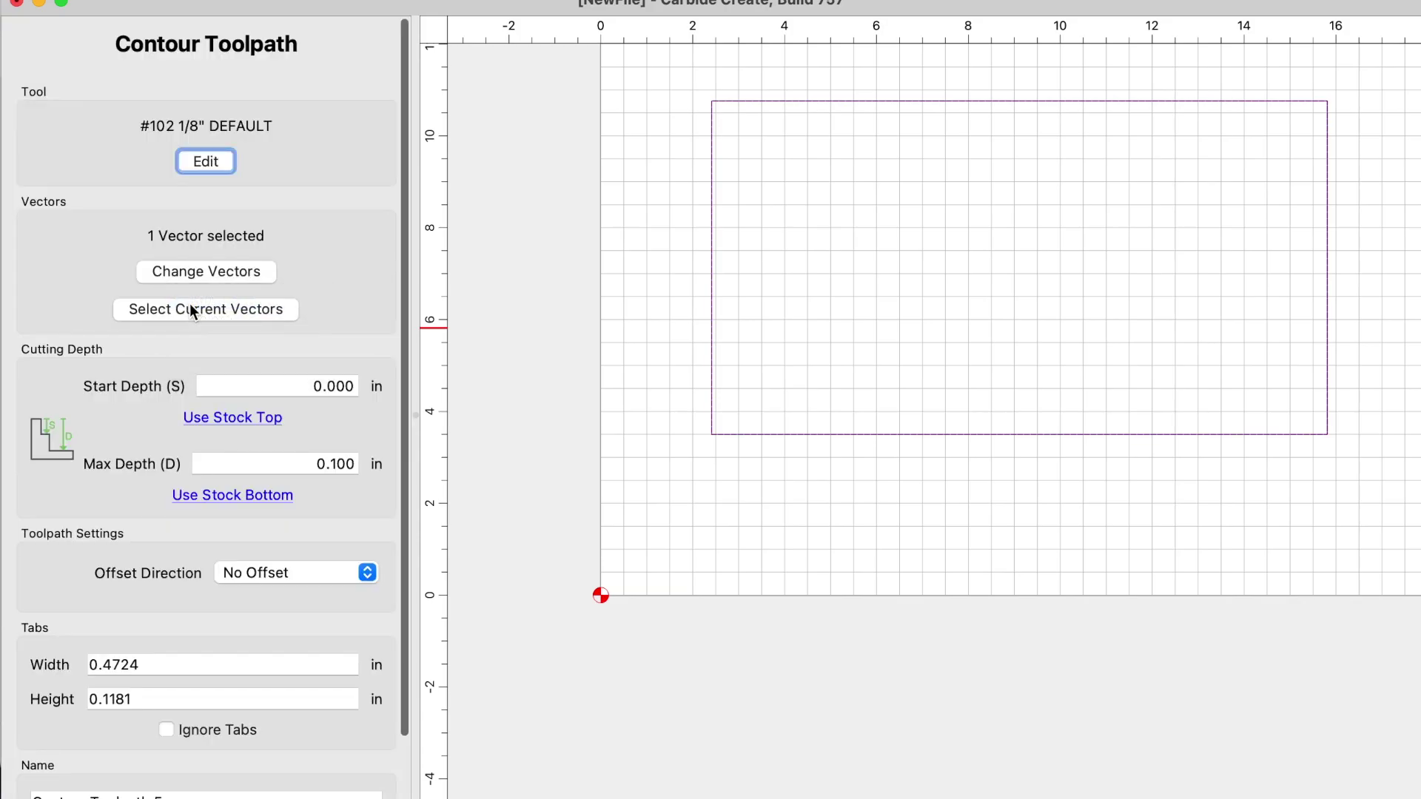
click(242, 503)
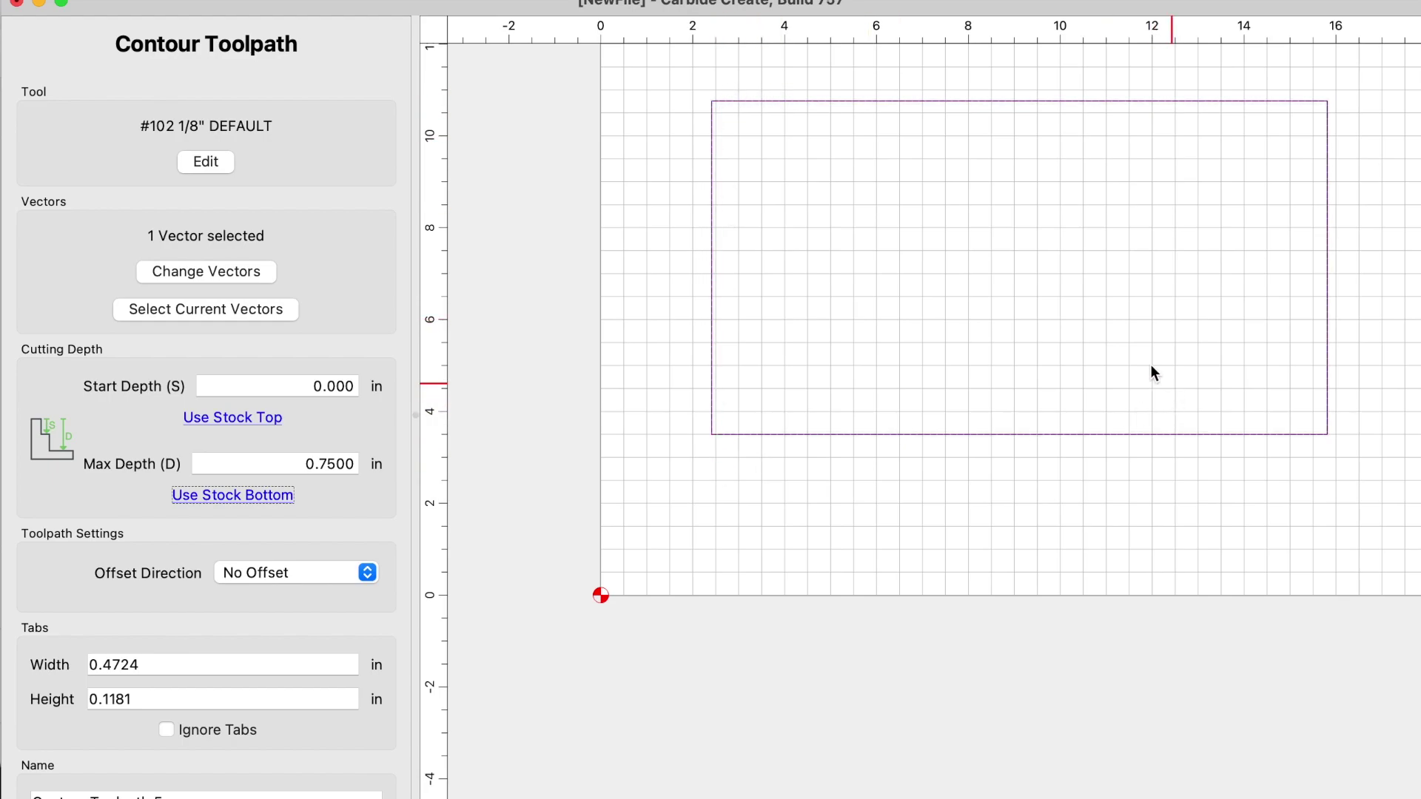
click(244, 575)
click(264, 527)
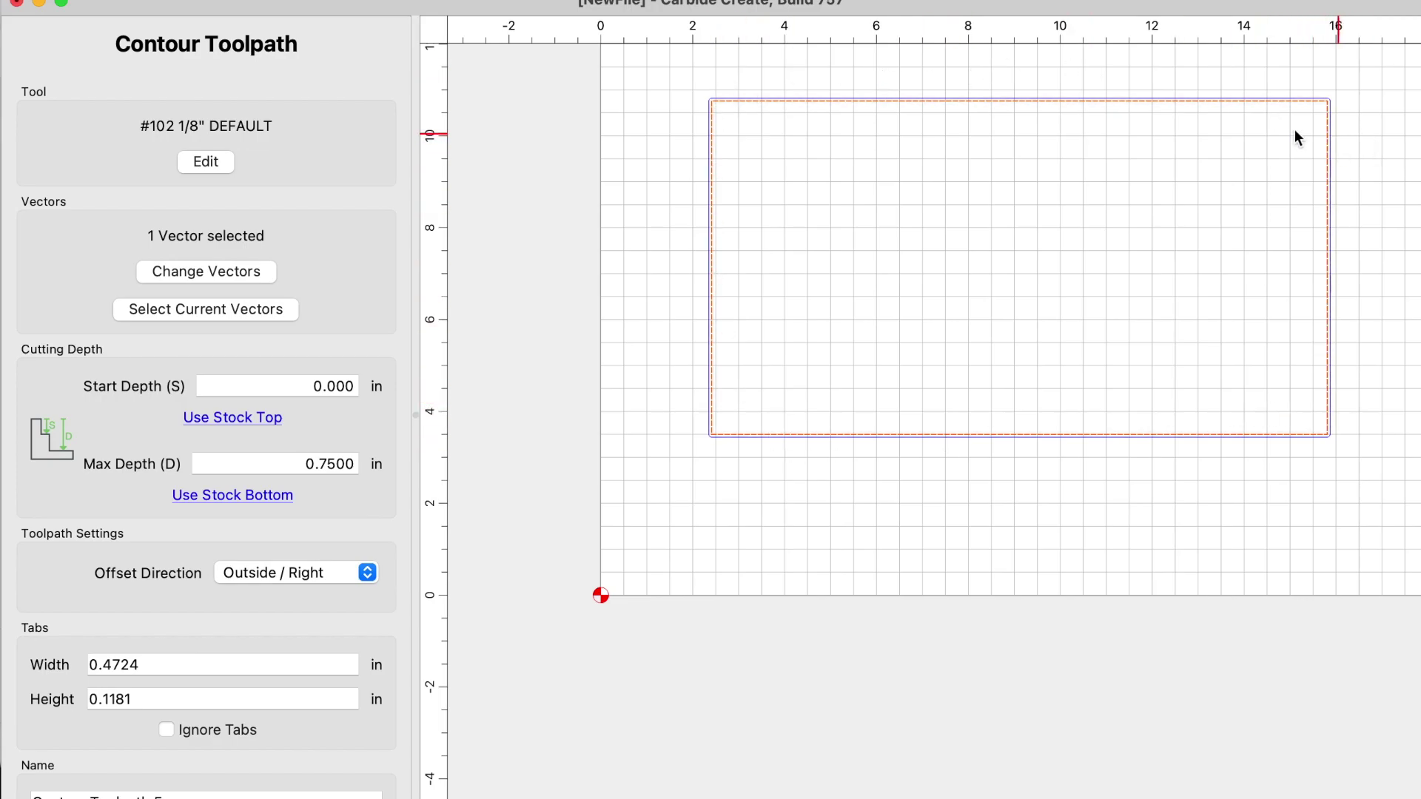
Step: Compare the Outside / Right, Inside / Left and No Offset previews around the rectangle and discard the toolpath edits
scroll(736, 118, up, 1)
scroll(735, 116, up, 1)
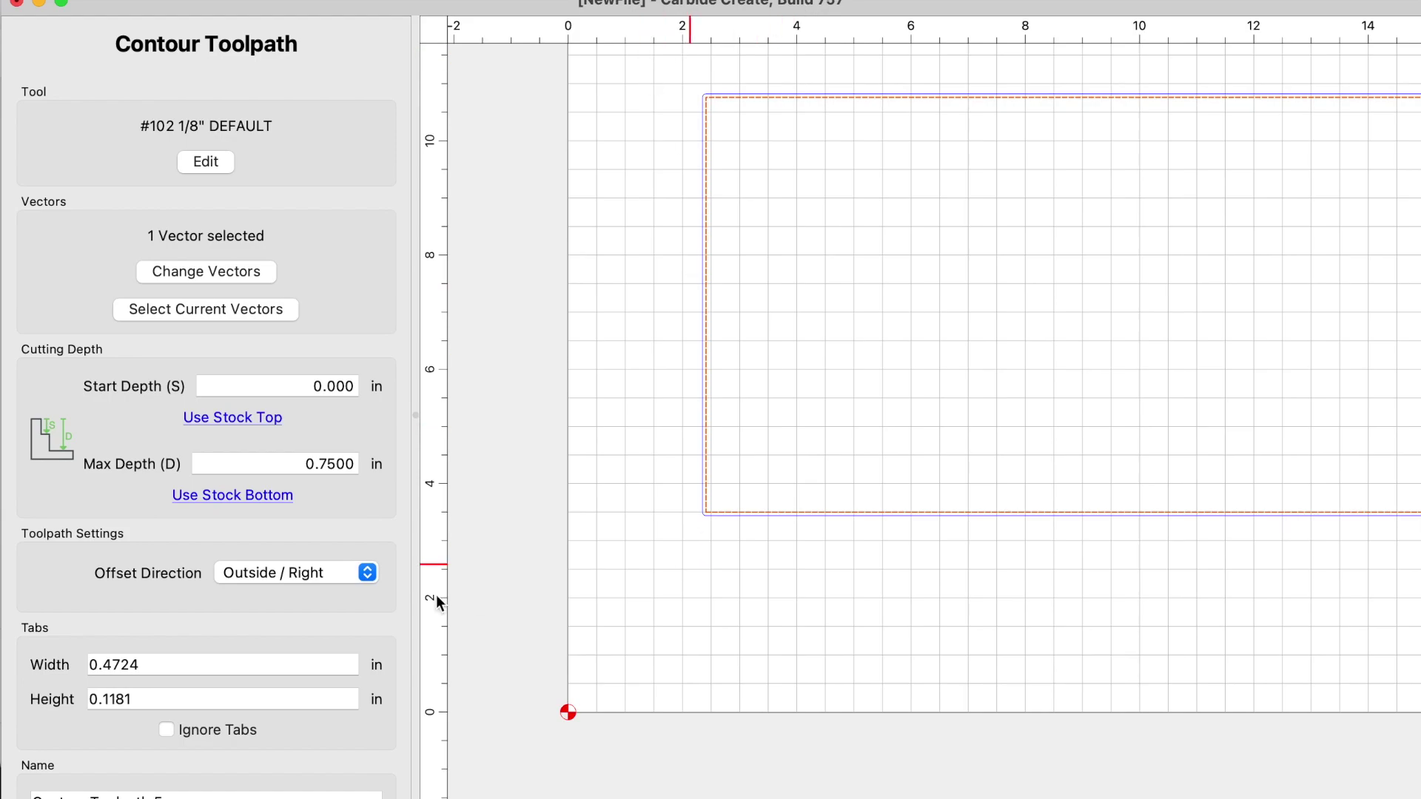
click(325, 576)
click(317, 592)
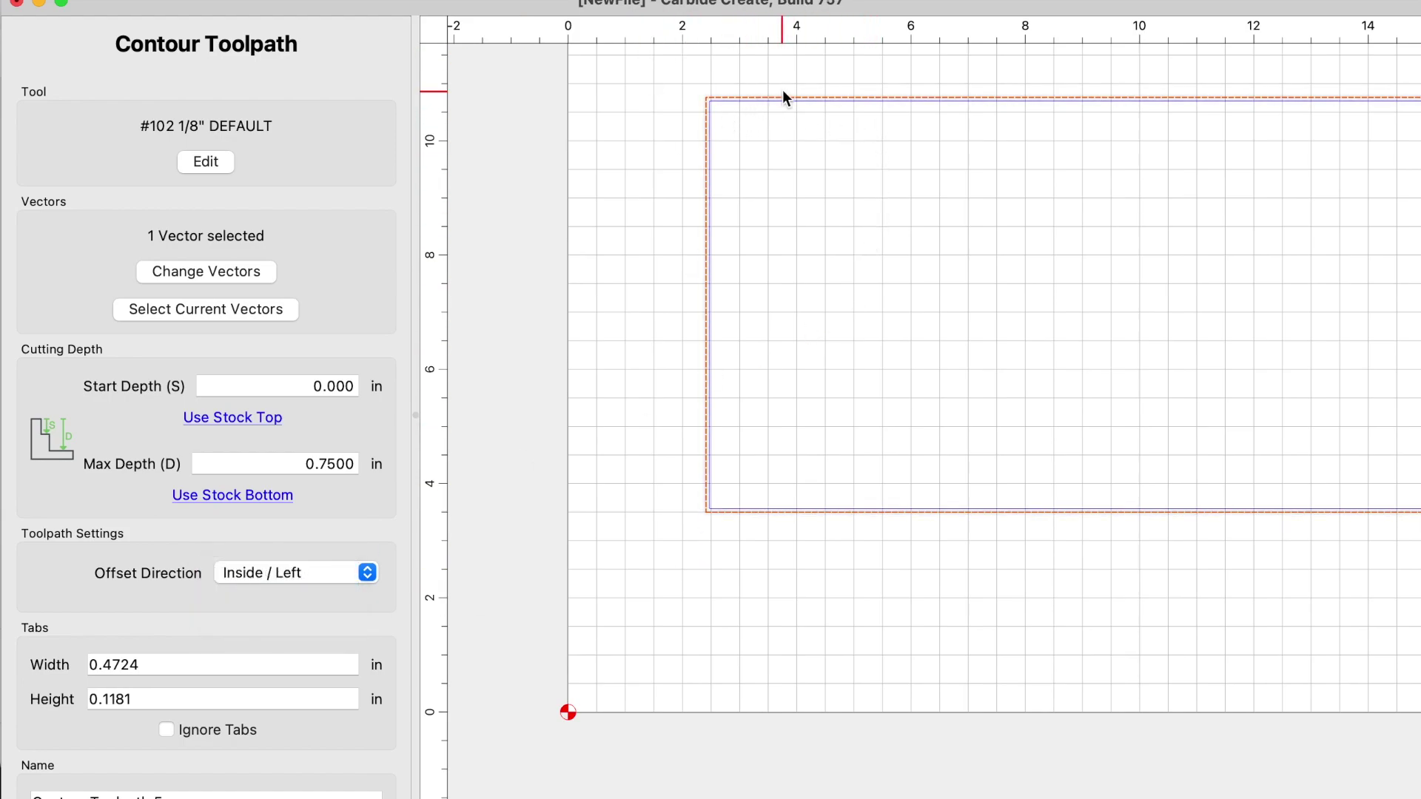
click(304, 573)
click(304, 588)
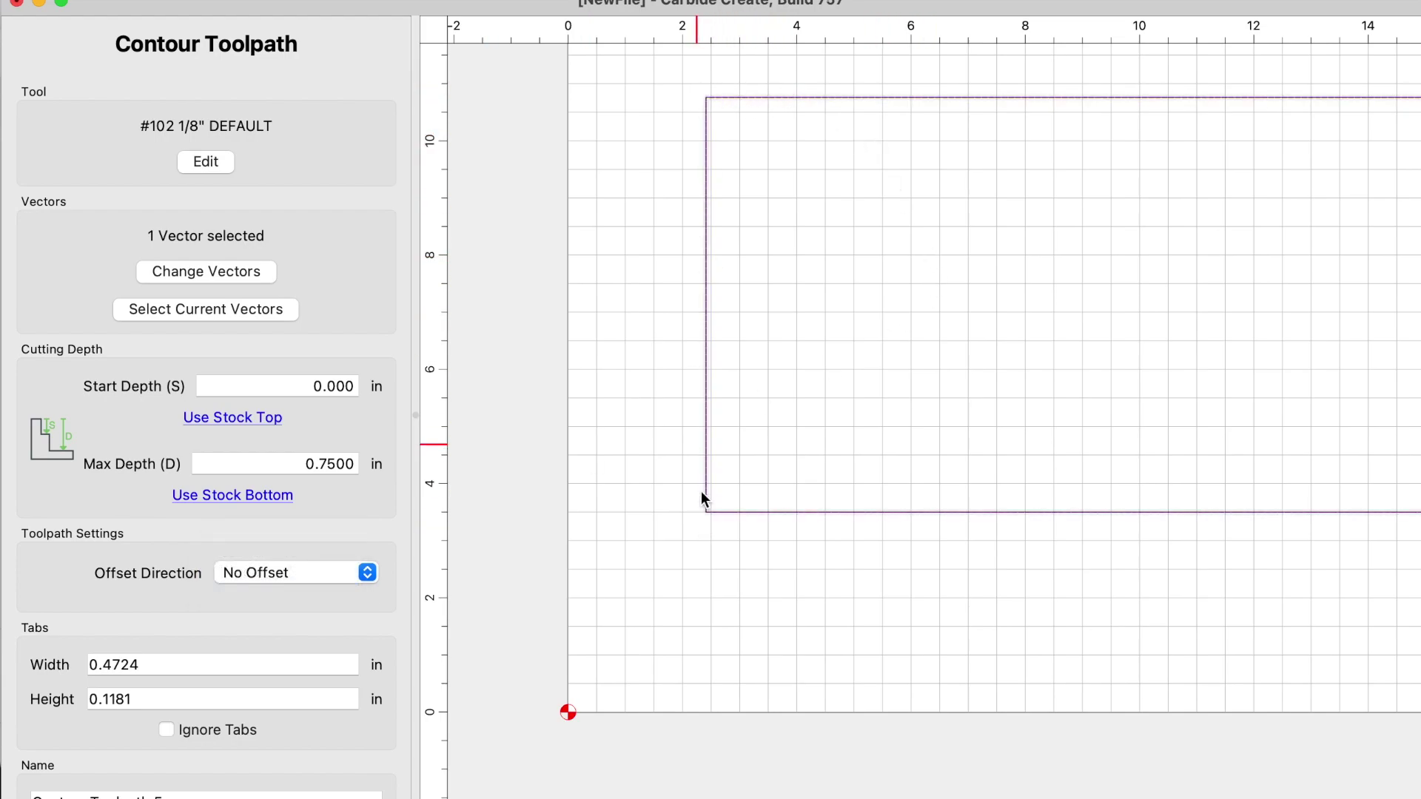
click(329, 571)
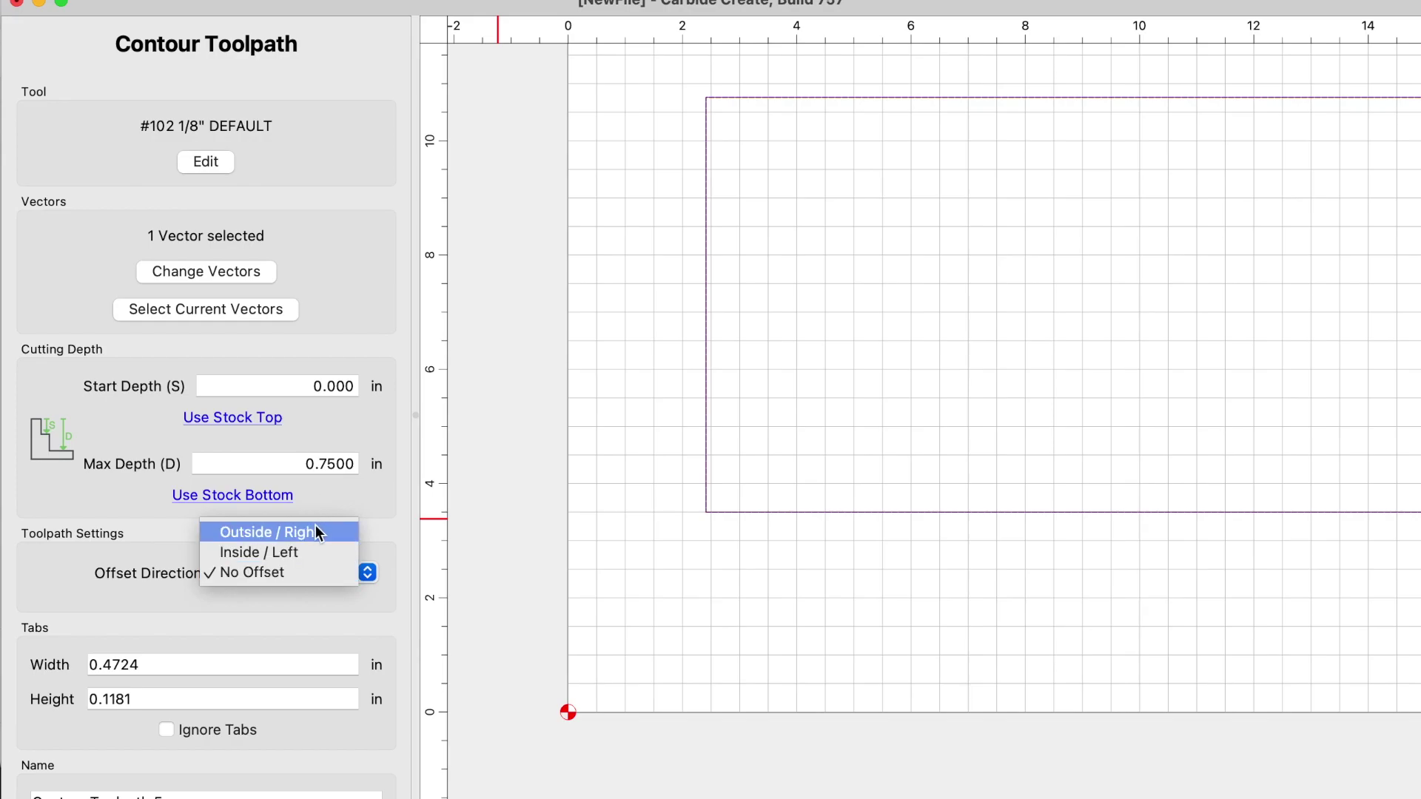
click(315, 531)
scroll(732, 370, down, 2)
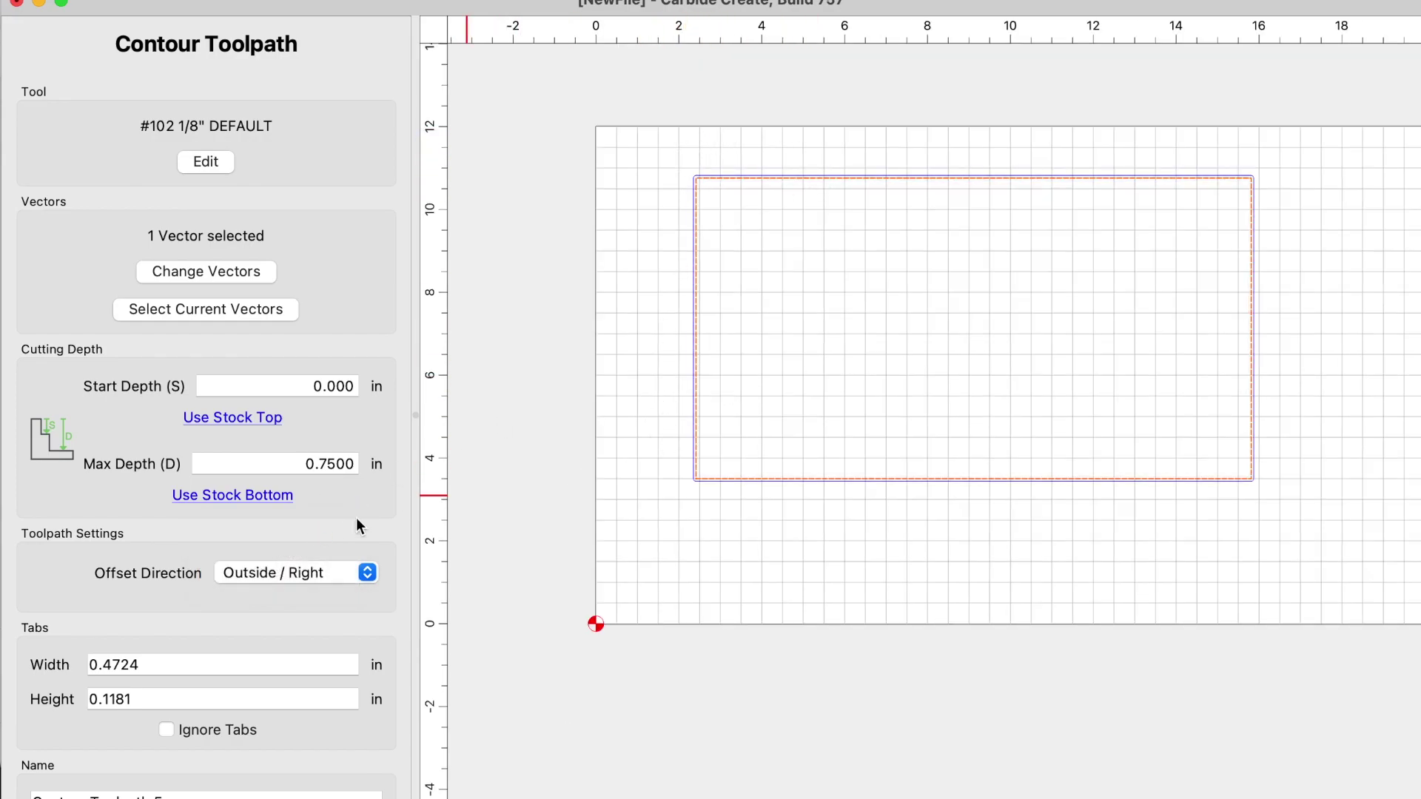
scroll(160, 691, down, 3)
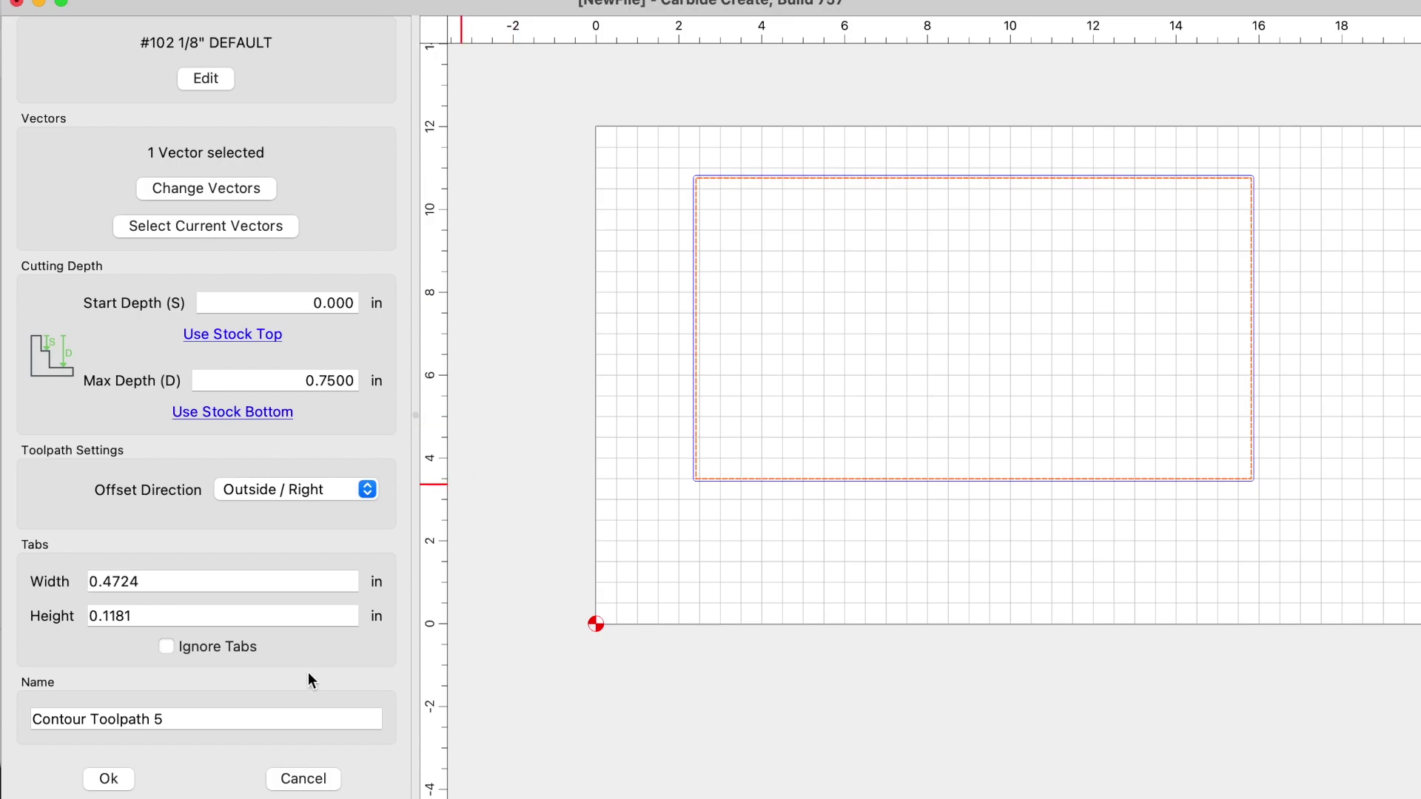
click(304, 778)
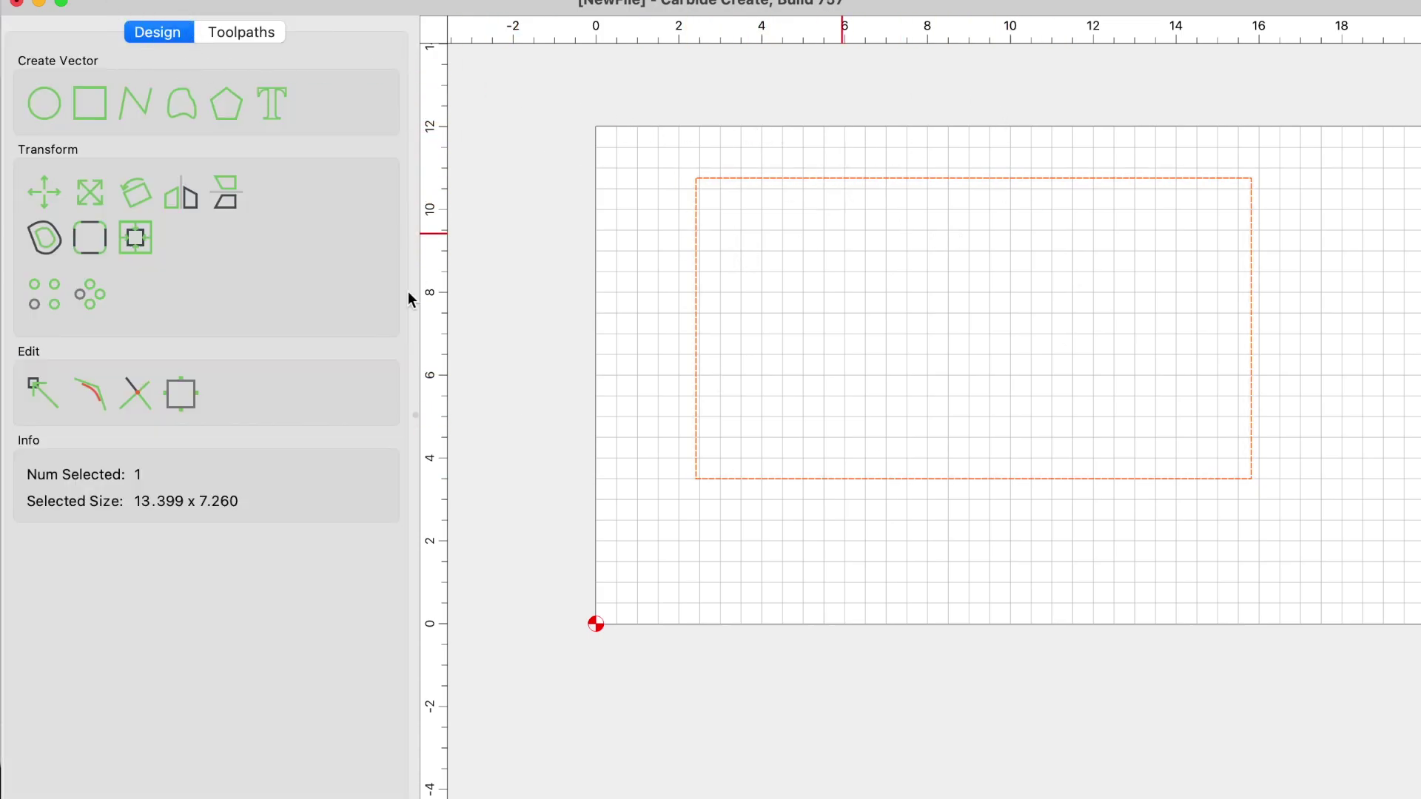
Step: Place four holding tabs on the rectangle, one near the middle of each side
click(180, 396)
click(963, 177)
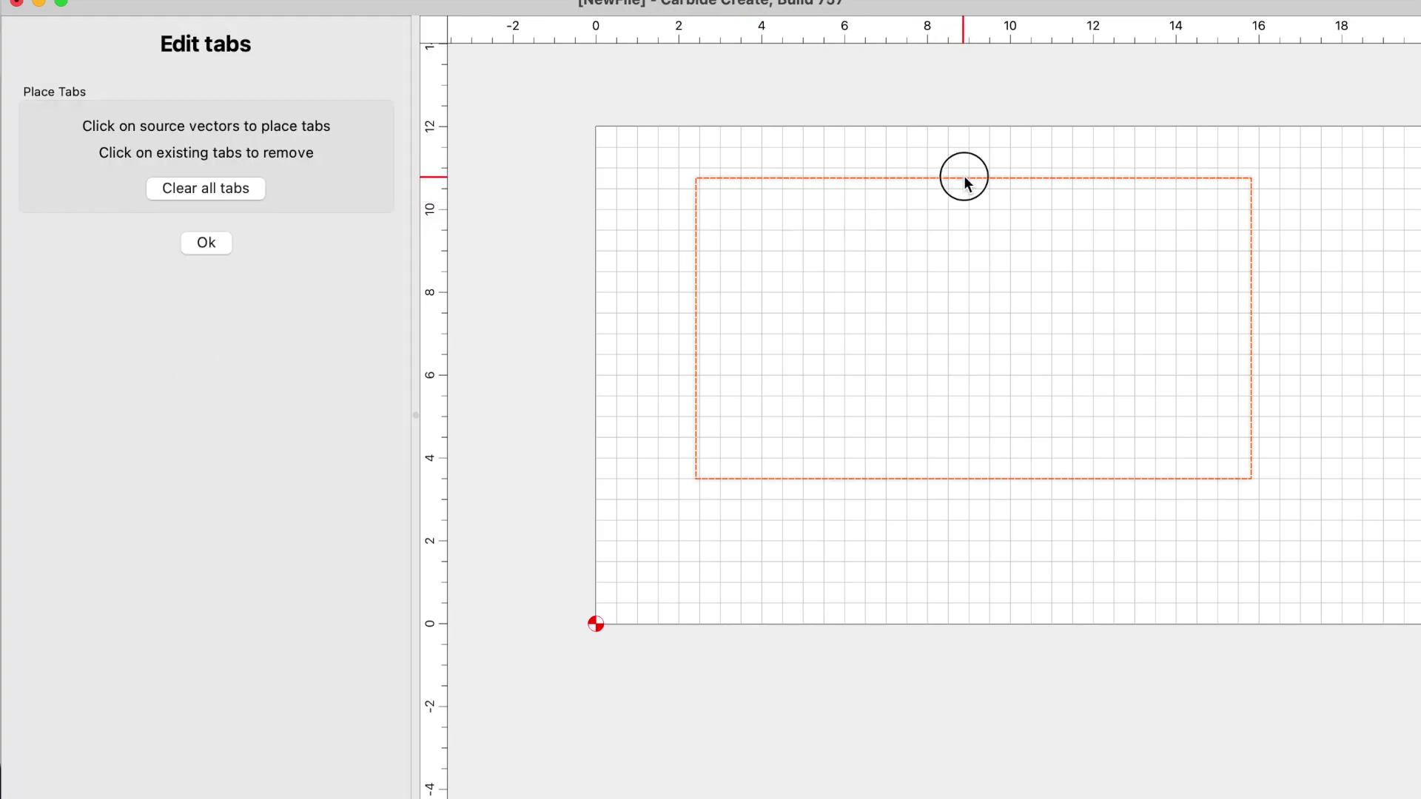
click(964, 478)
click(696, 325)
click(1251, 314)
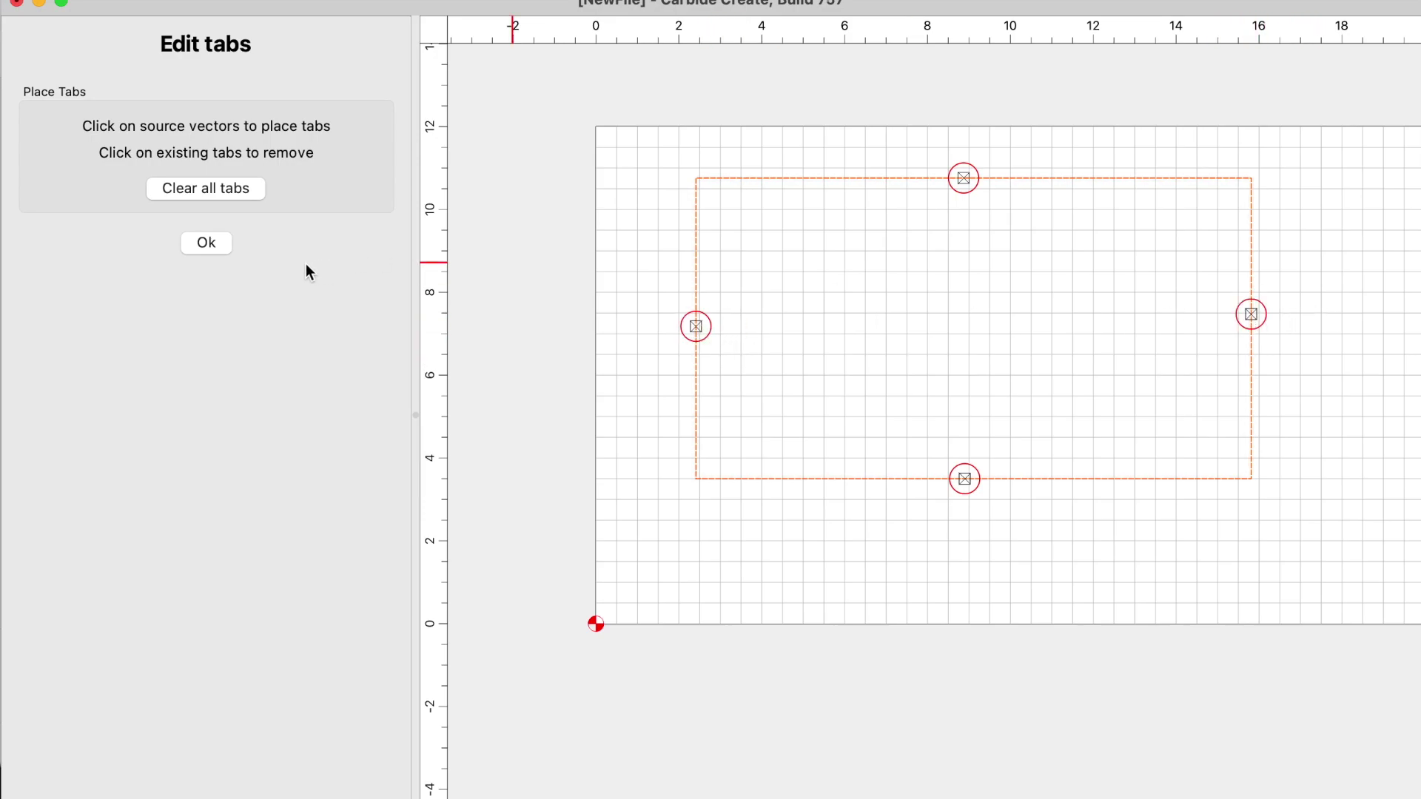
click(222, 245)
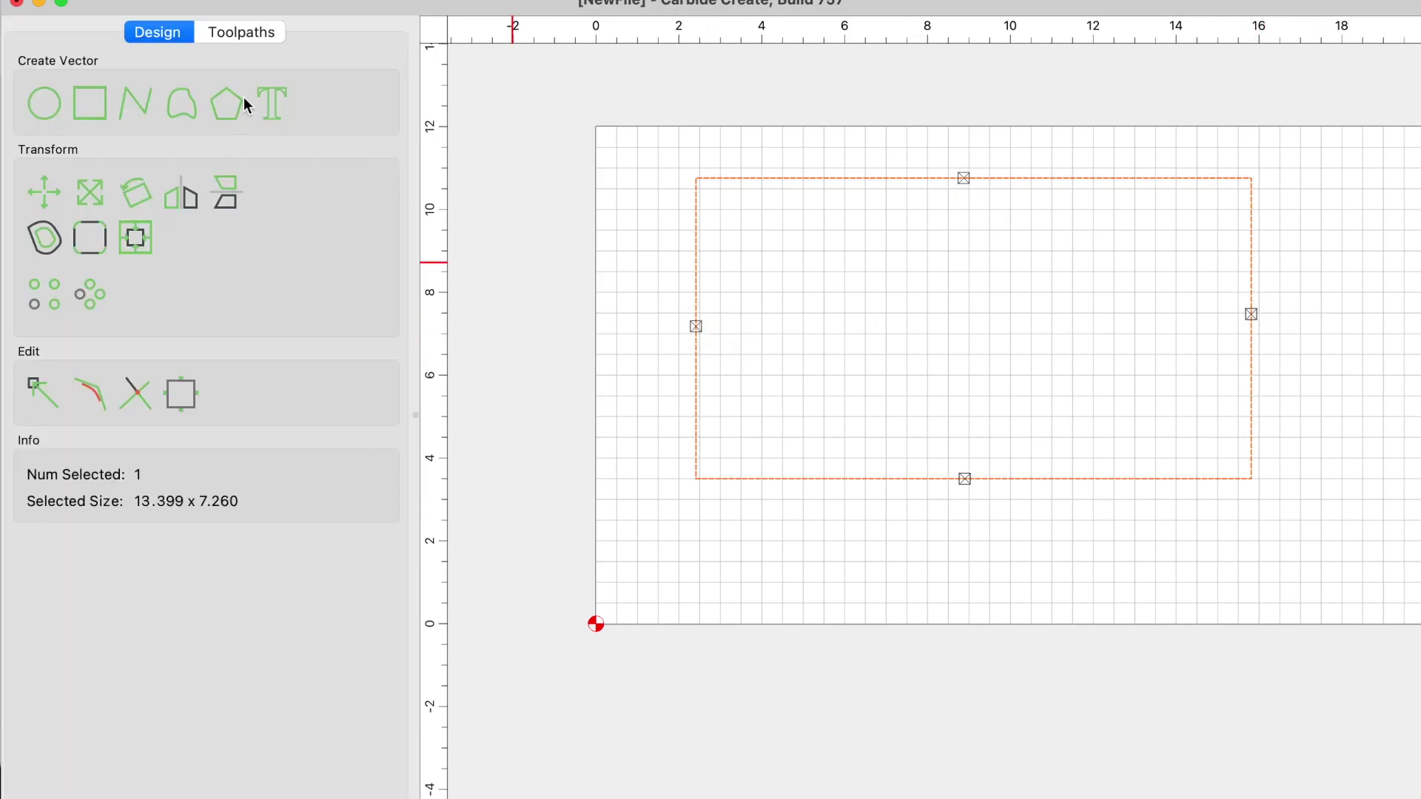
Step: Edit the contour toolpath to use the stock bottom as max depth, 0.7500 in, with the Outside / Right offset
click(244, 32)
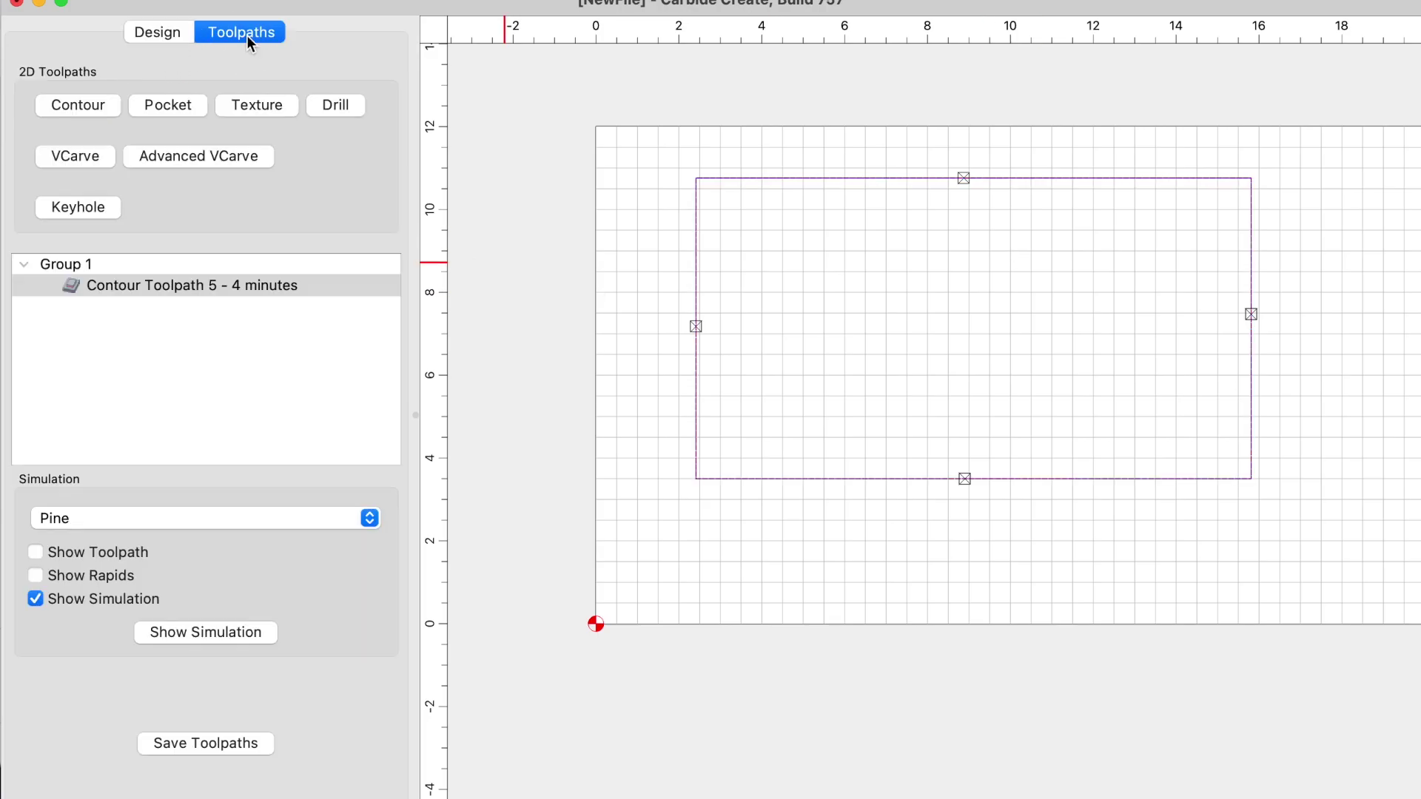
right_click(160, 287)
click(184, 296)
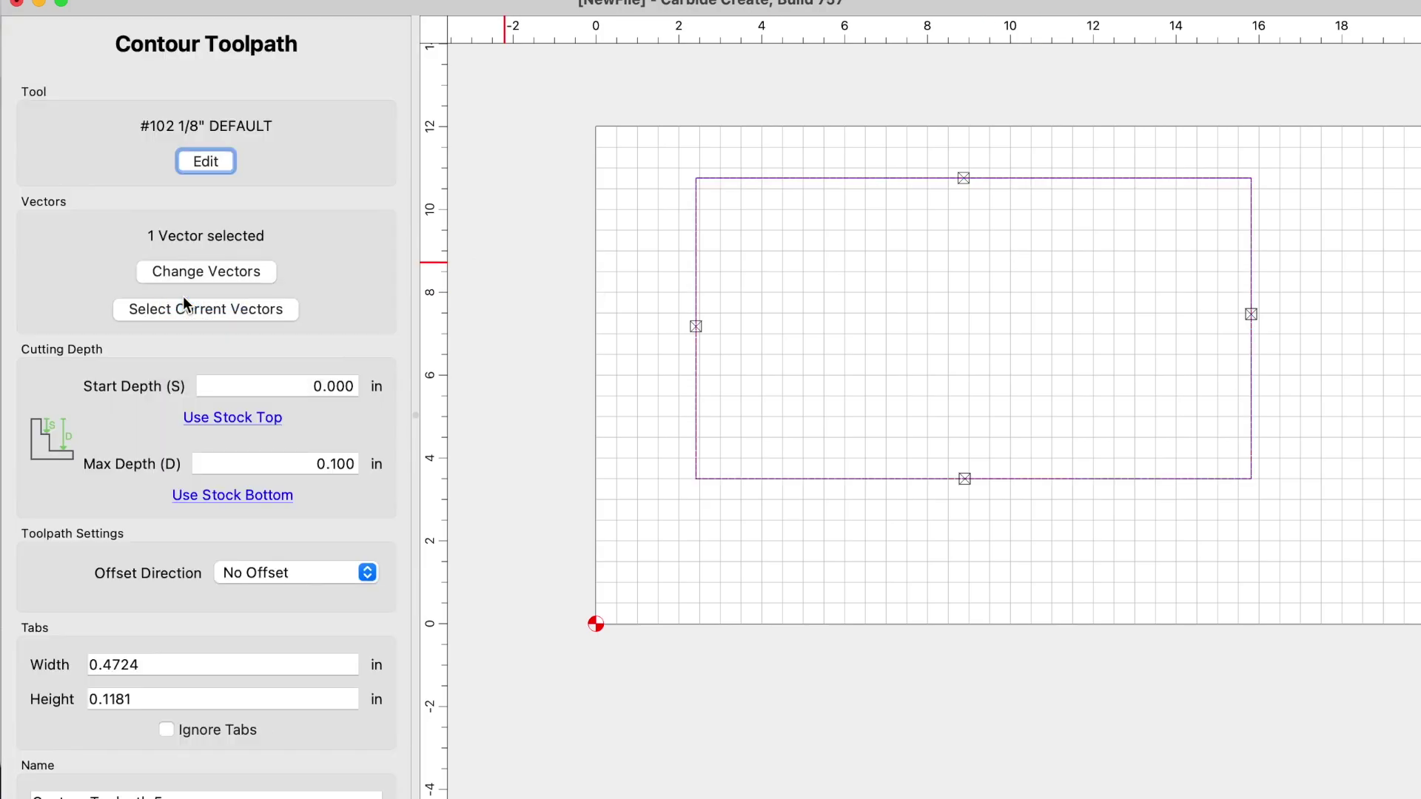
scroll(204, 578, down, 3)
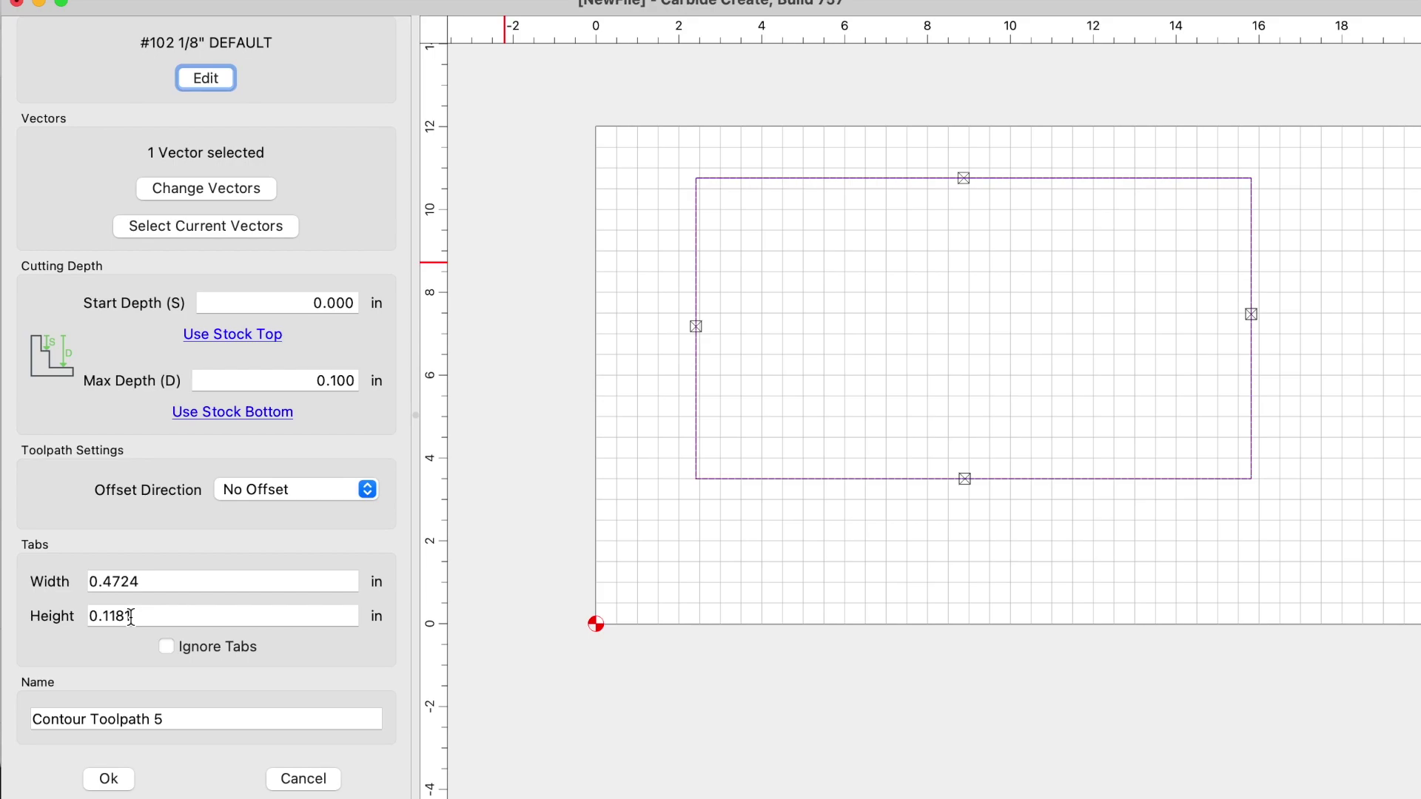
click(273, 413)
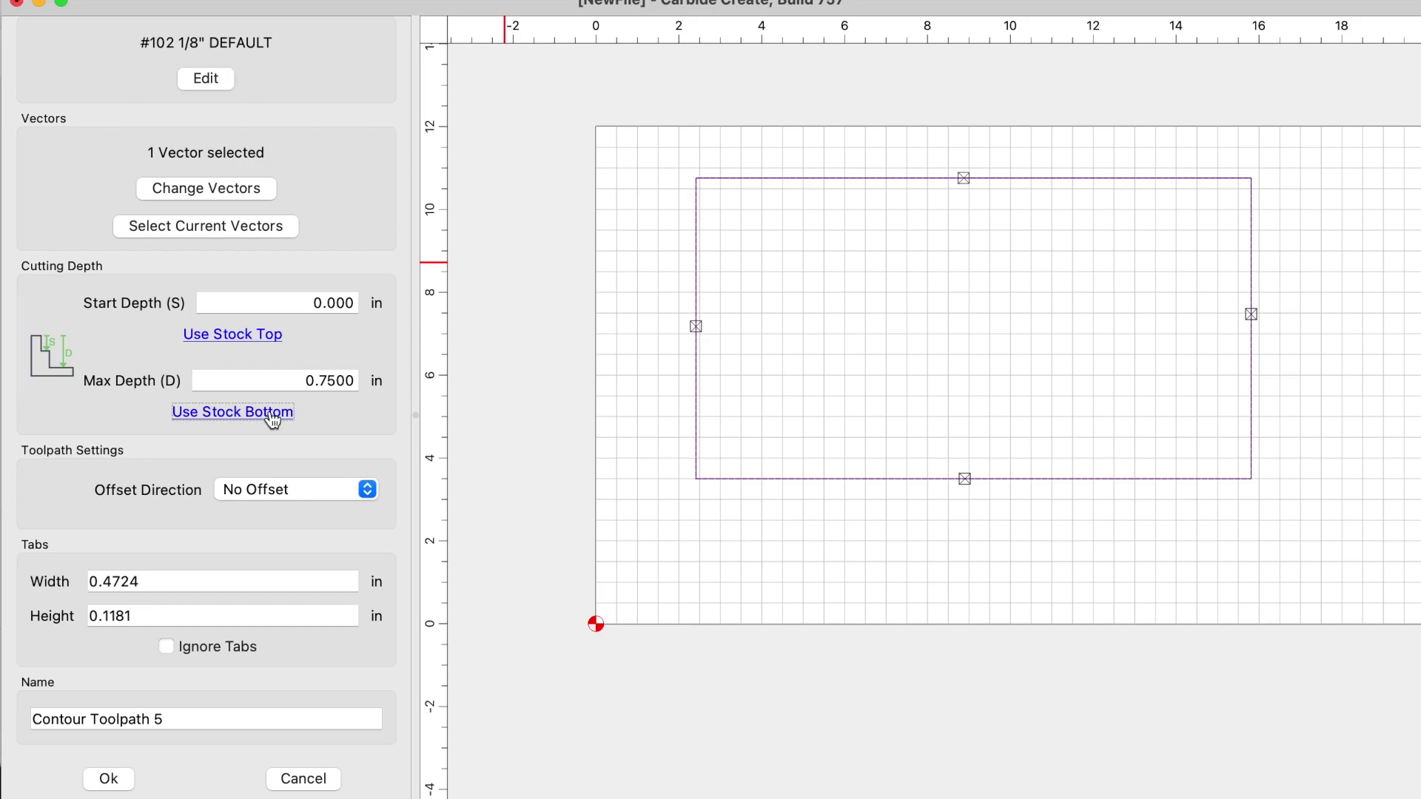
click(267, 490)
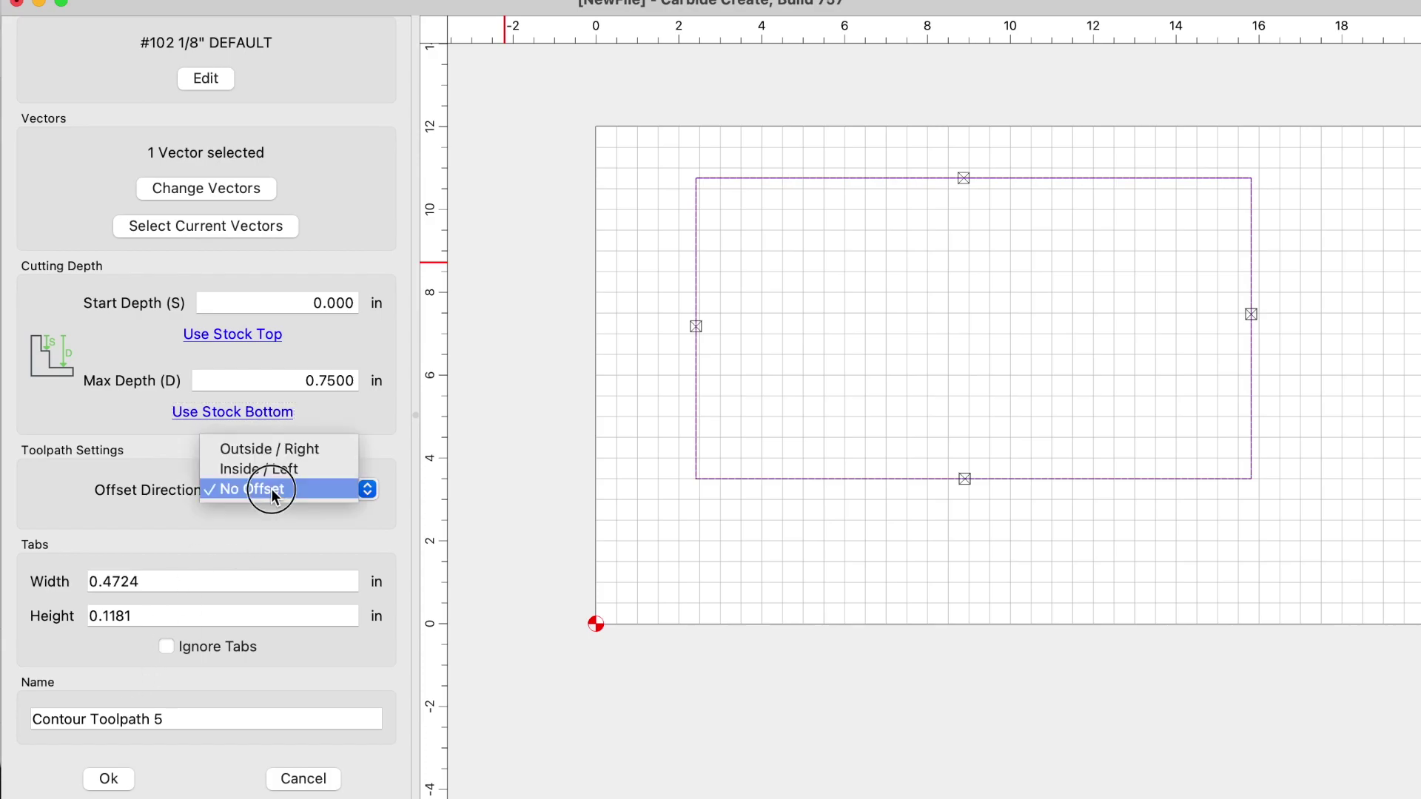
click(280, 450)
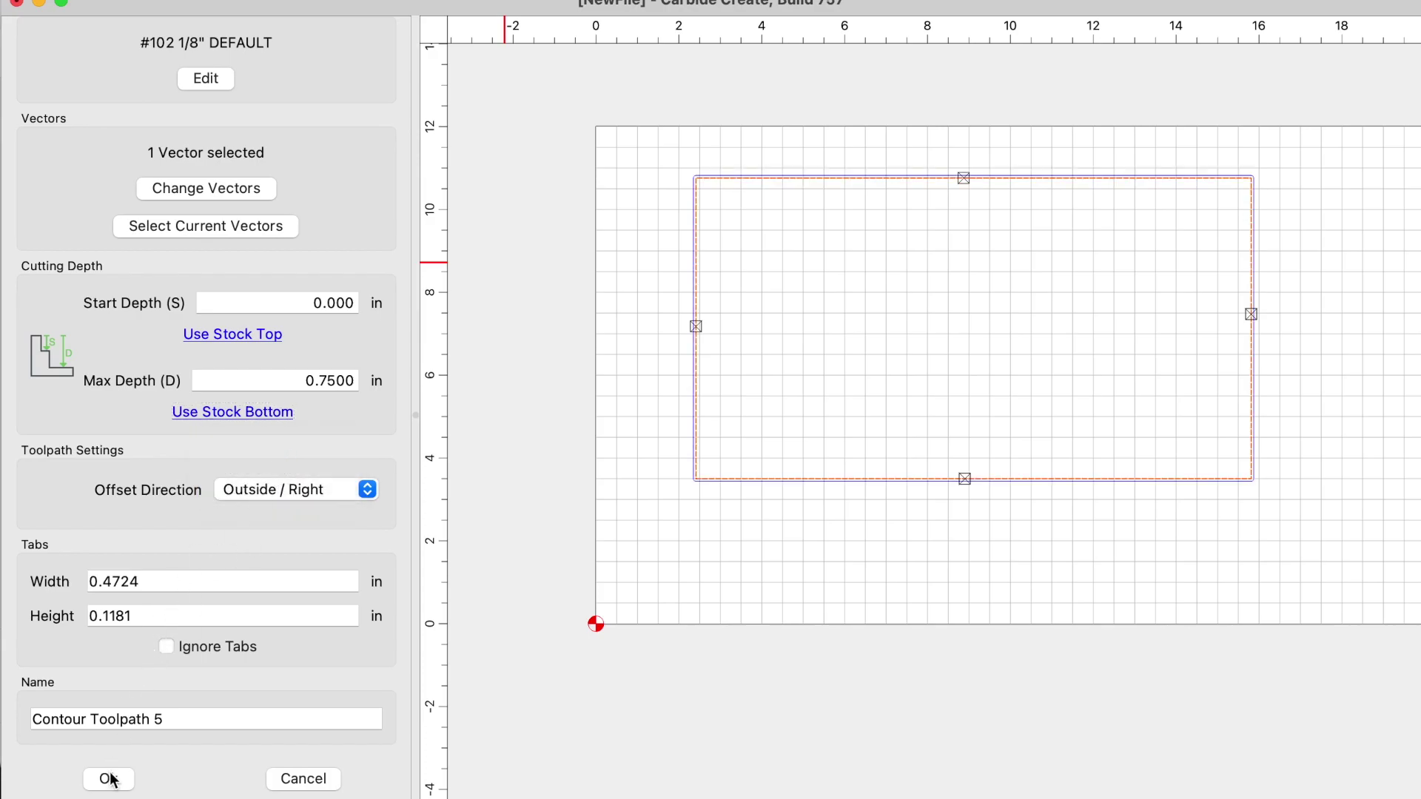
click(109, 778)
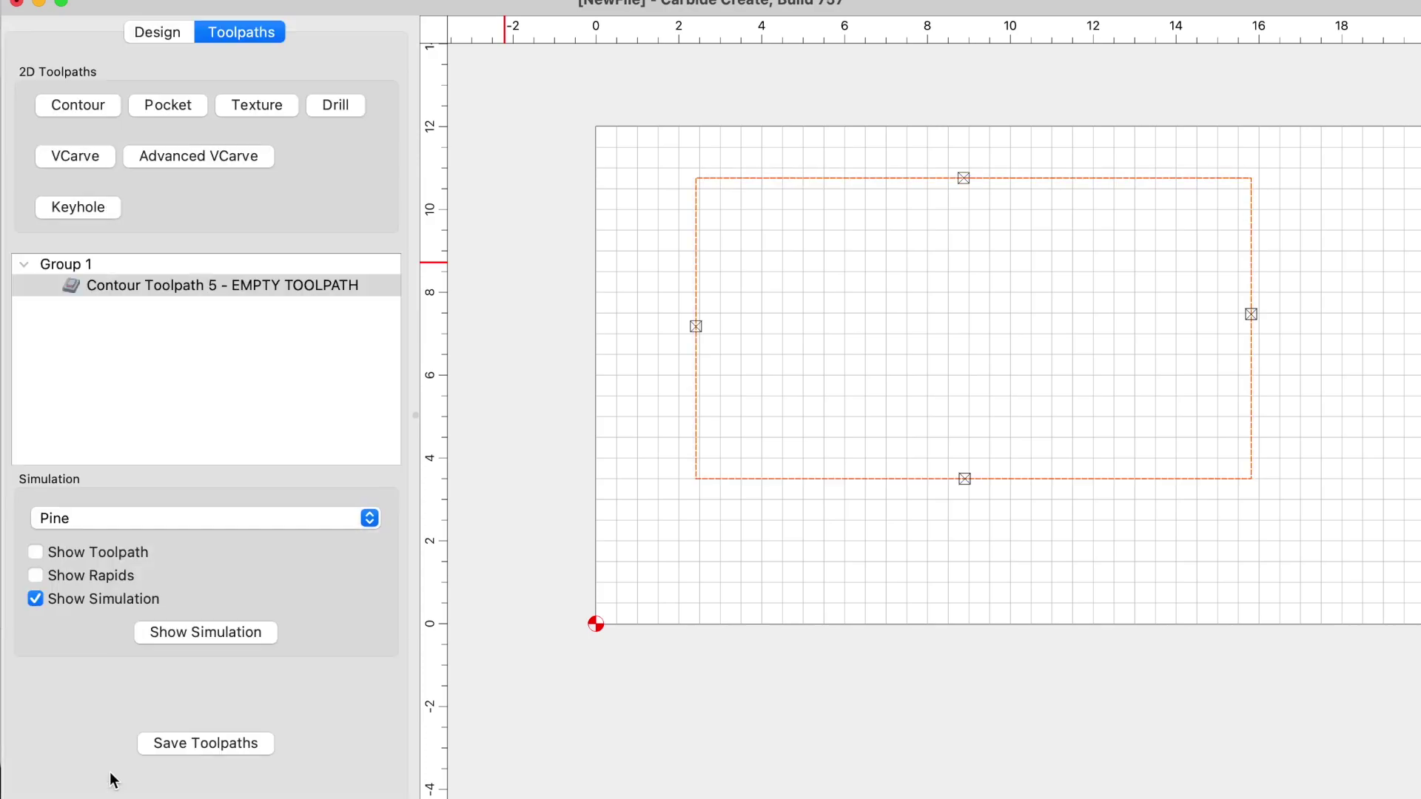
Step: Simulate the revised contour toolpath and examine the full-depth cut with its tabs in 3D
click(207, 633)
click(972, 444)
drag(972, 444, 1027, 245)
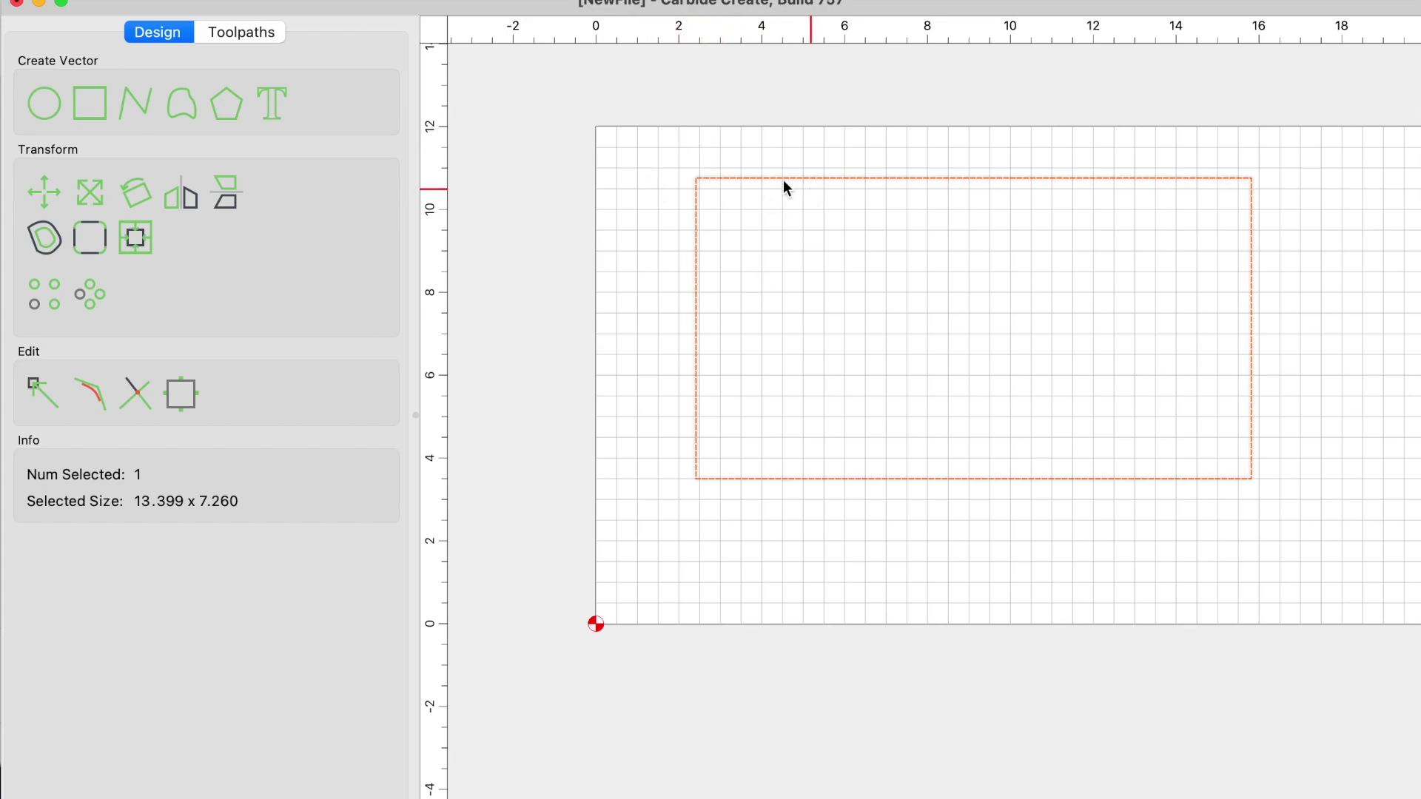
Step: Create a pocket toolpath on the selected rectangle with a max depth of 0.1 in
click(226, 33)
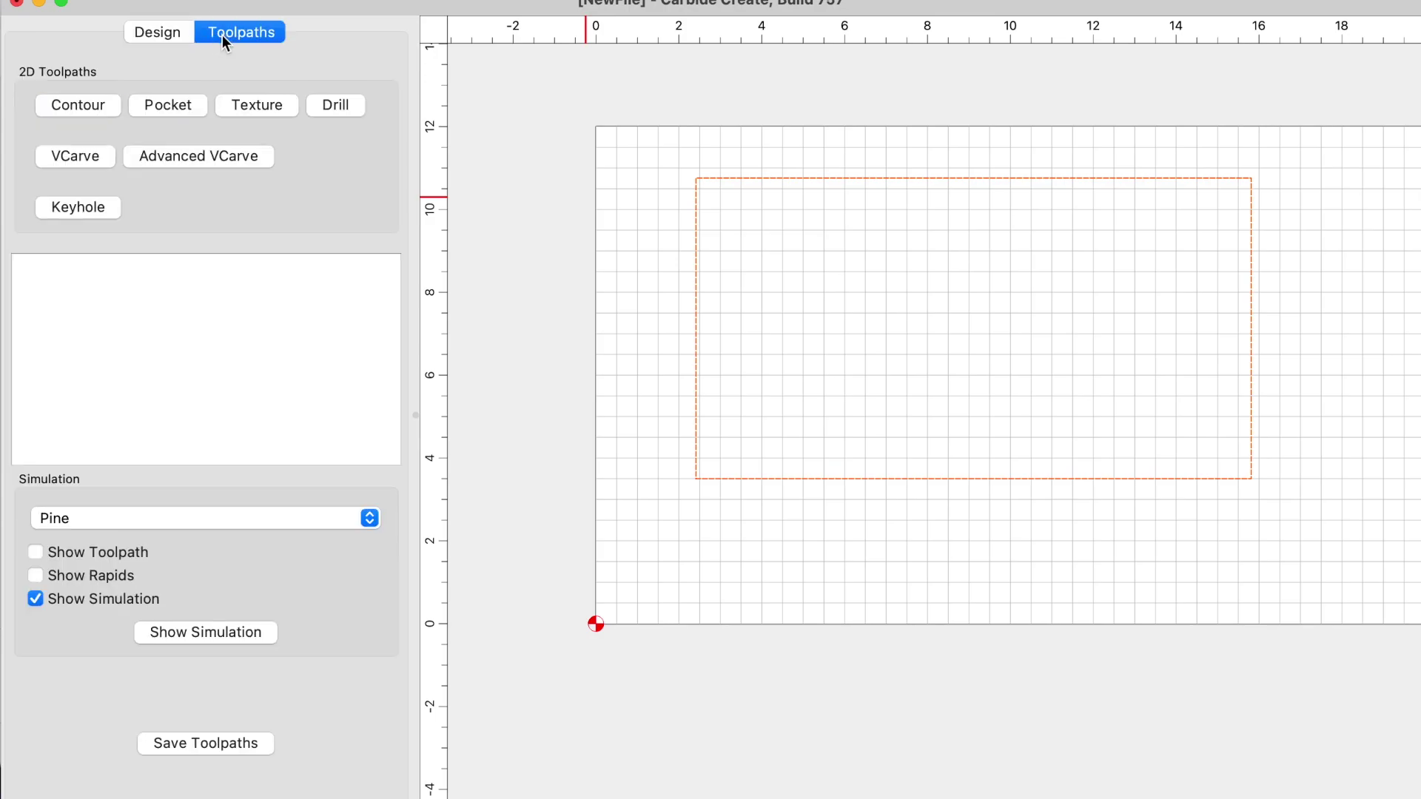
click(154, 108)
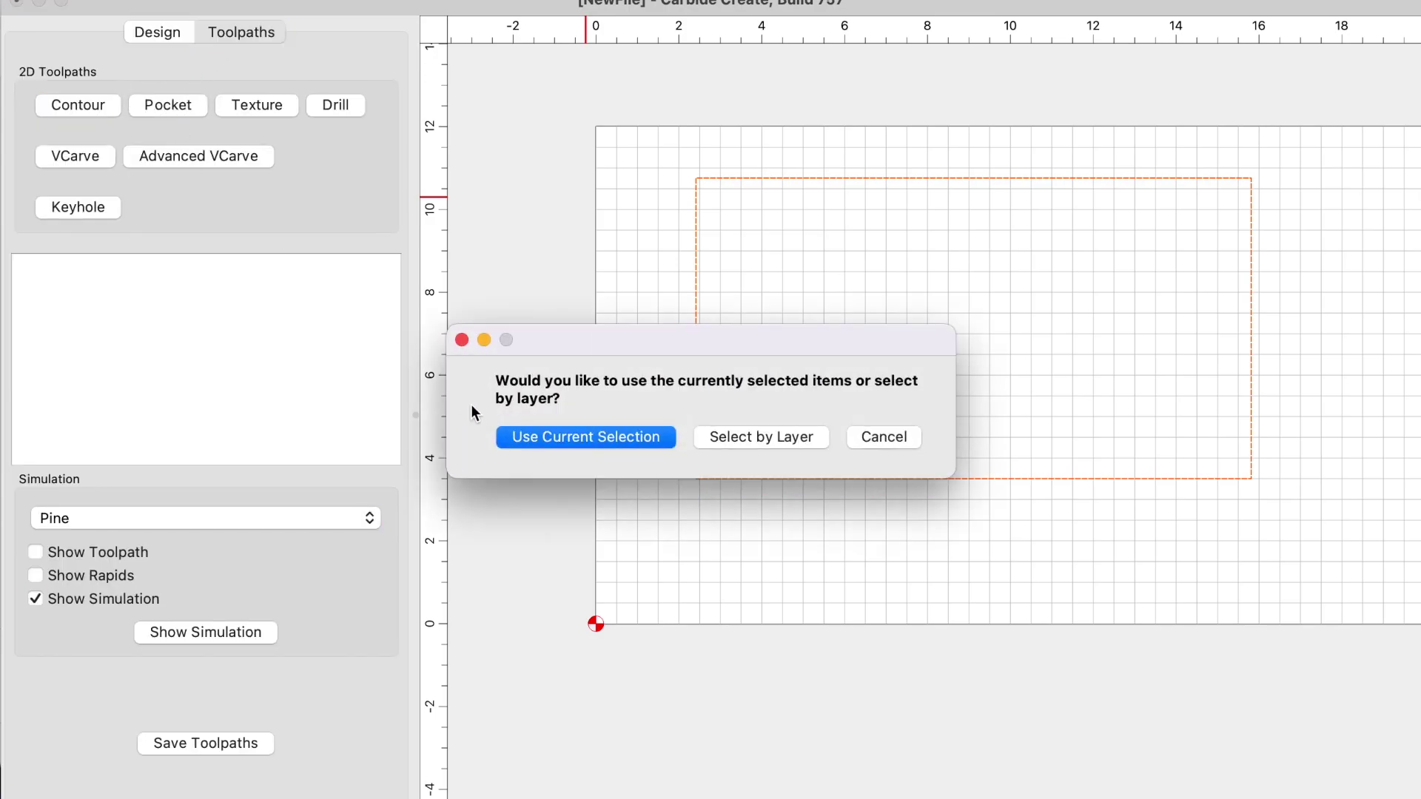
click(510, 435)
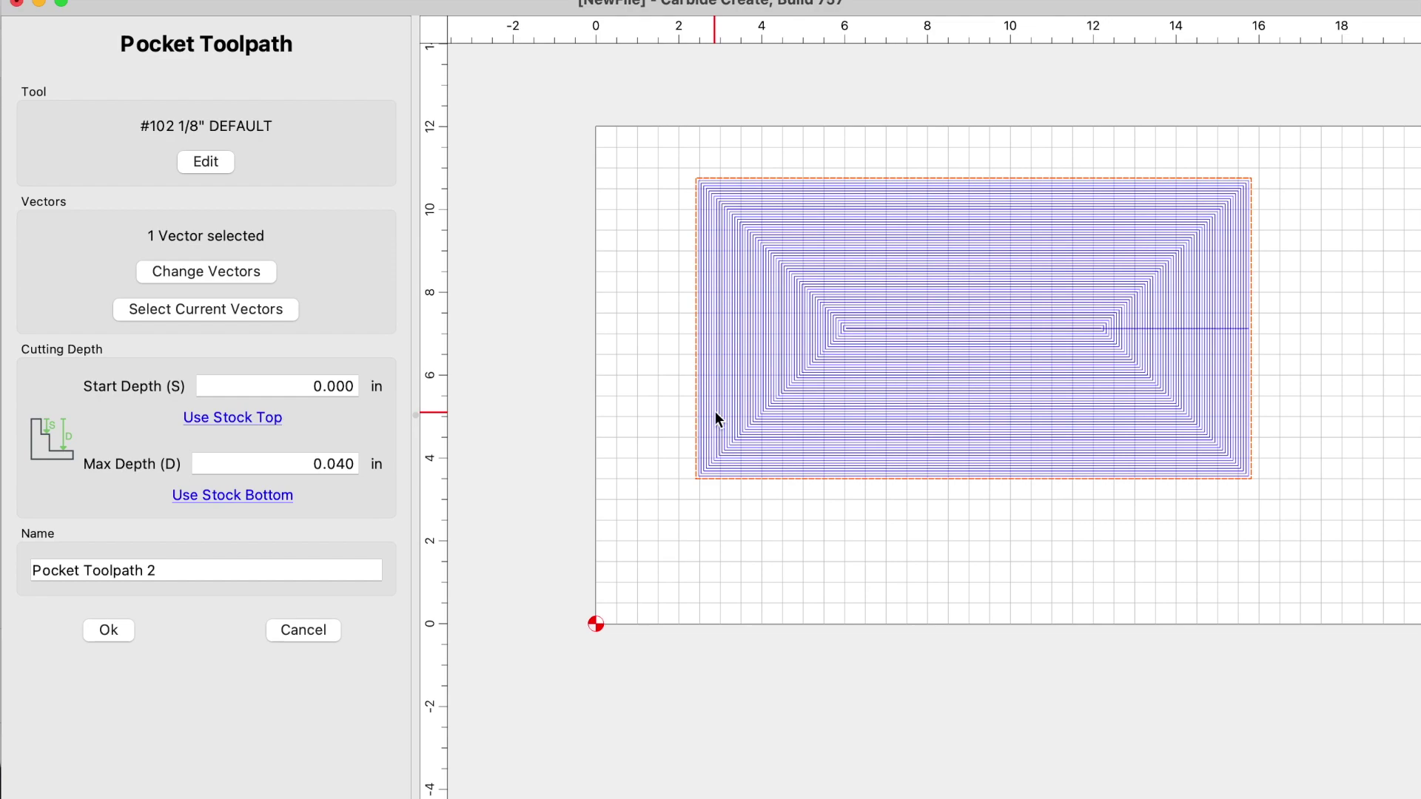
triple_click(323, 458)
text(0.1)
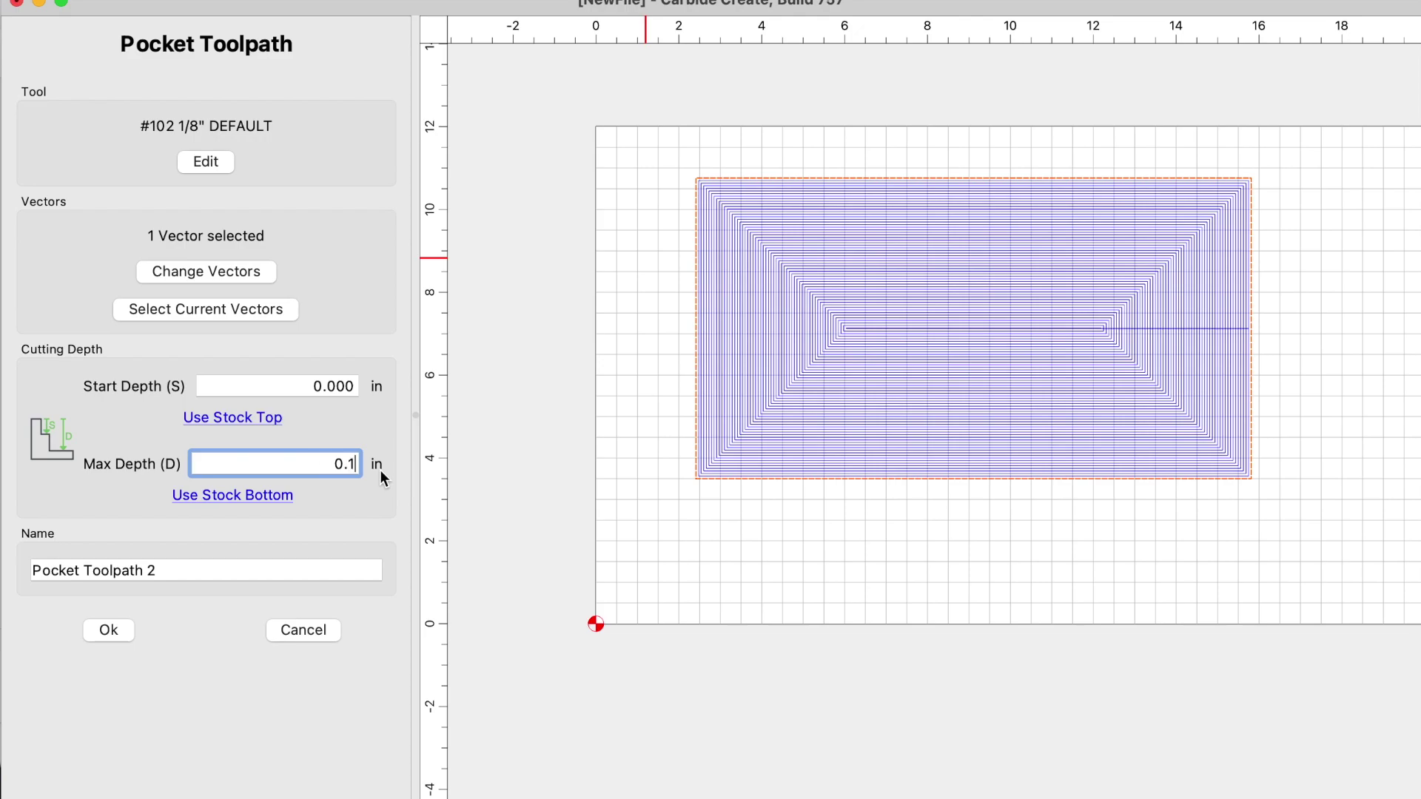
click(109, 627)
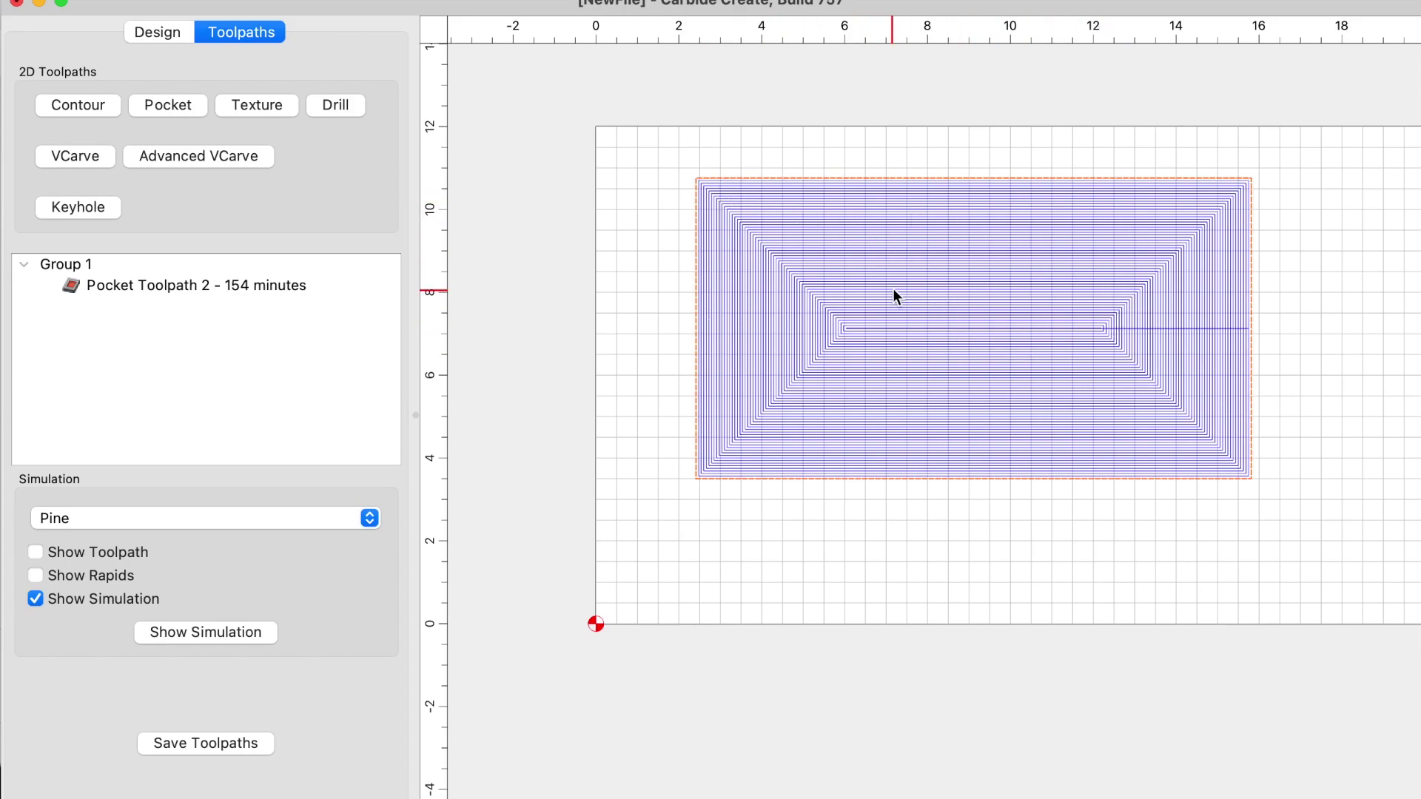
Step: Simulate the rectangle's pocket toolpath and examine the recessed area in 3D from several angles
click(202, 629)
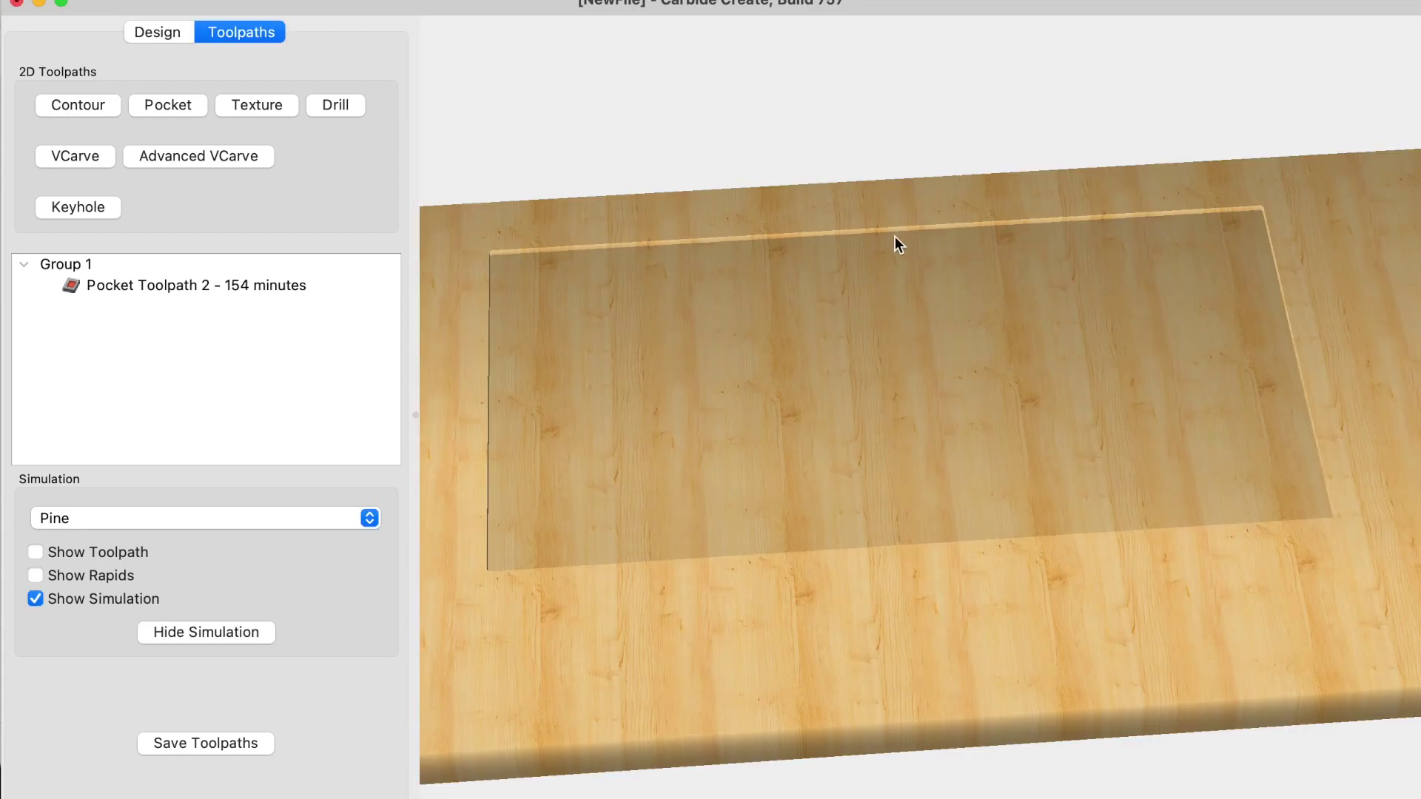
scroll(895, 236, up, 3)
drag(899, 358, 917, 148)
scroll(883, 434, down, 5)
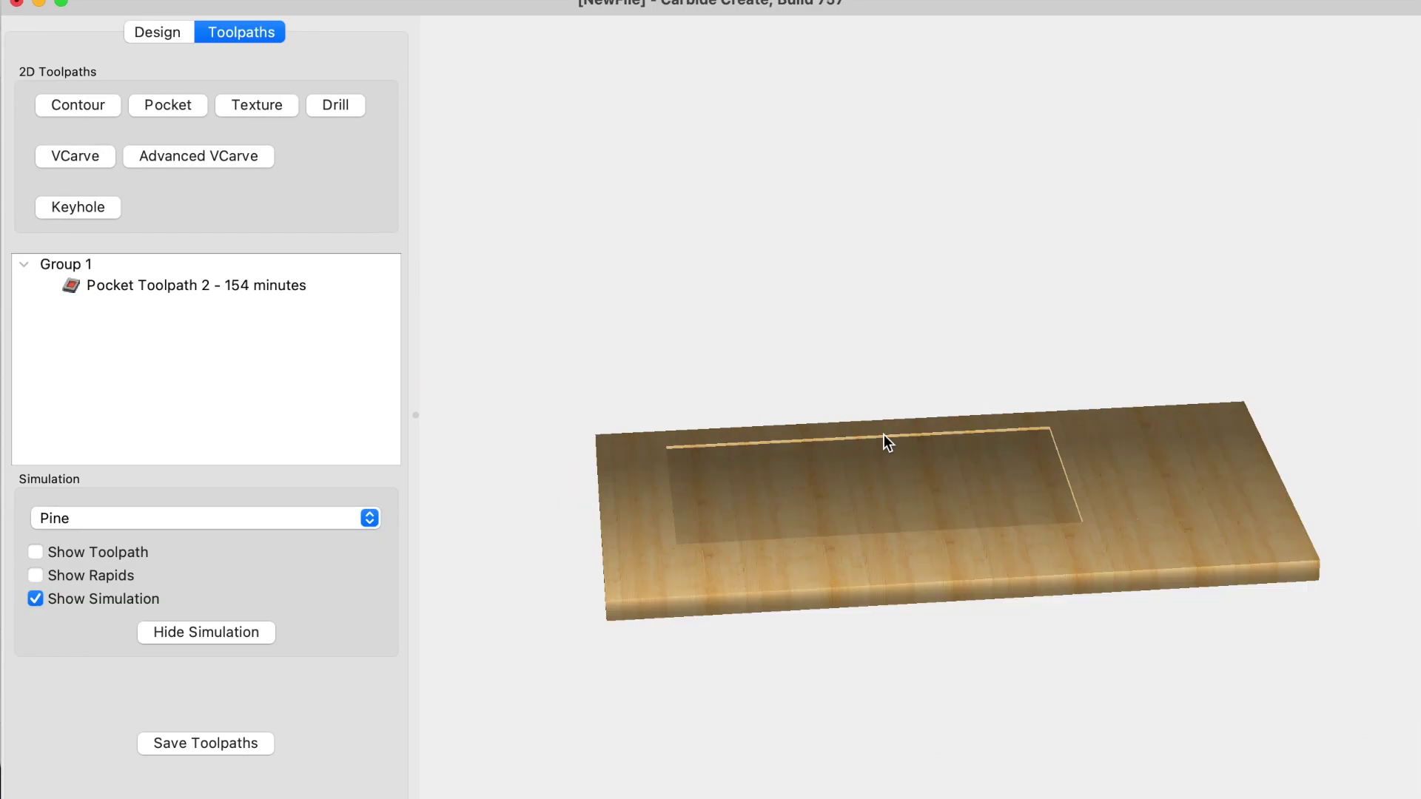
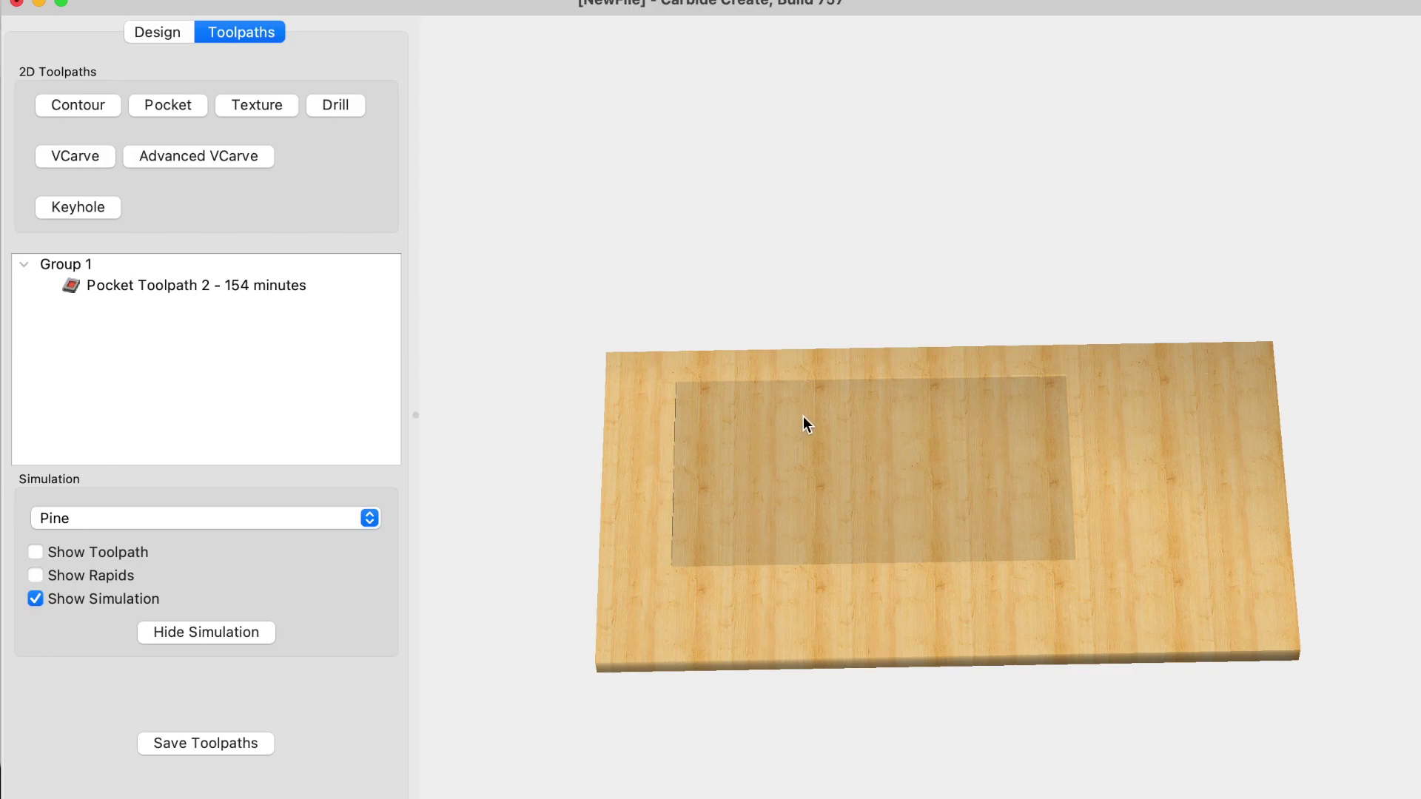
Step: Create a pocket toolpath from all selected vectors of the BBQ Season pig artwork at the default 0.040 in max depth
click(159, 32)
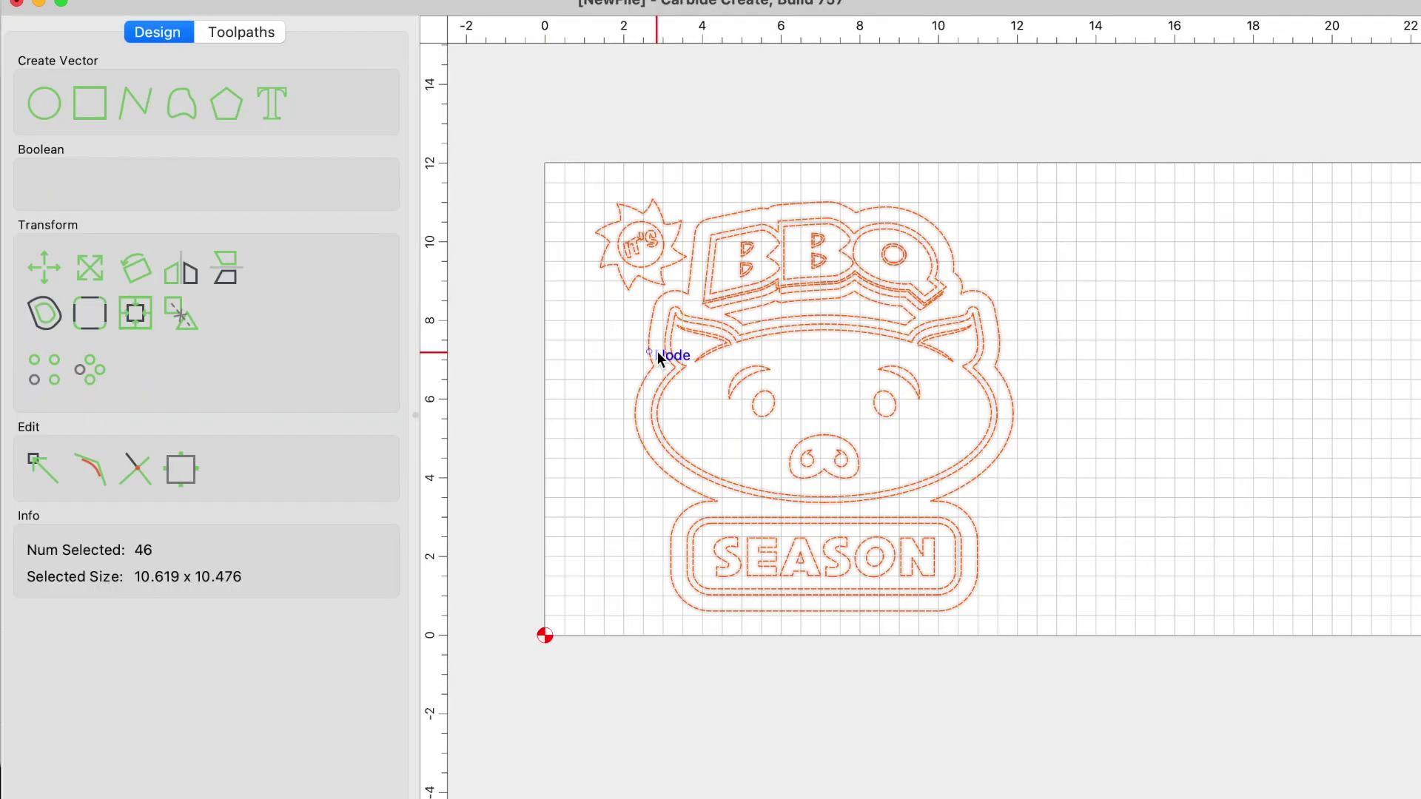
click(264, 33)
click(163, 107)
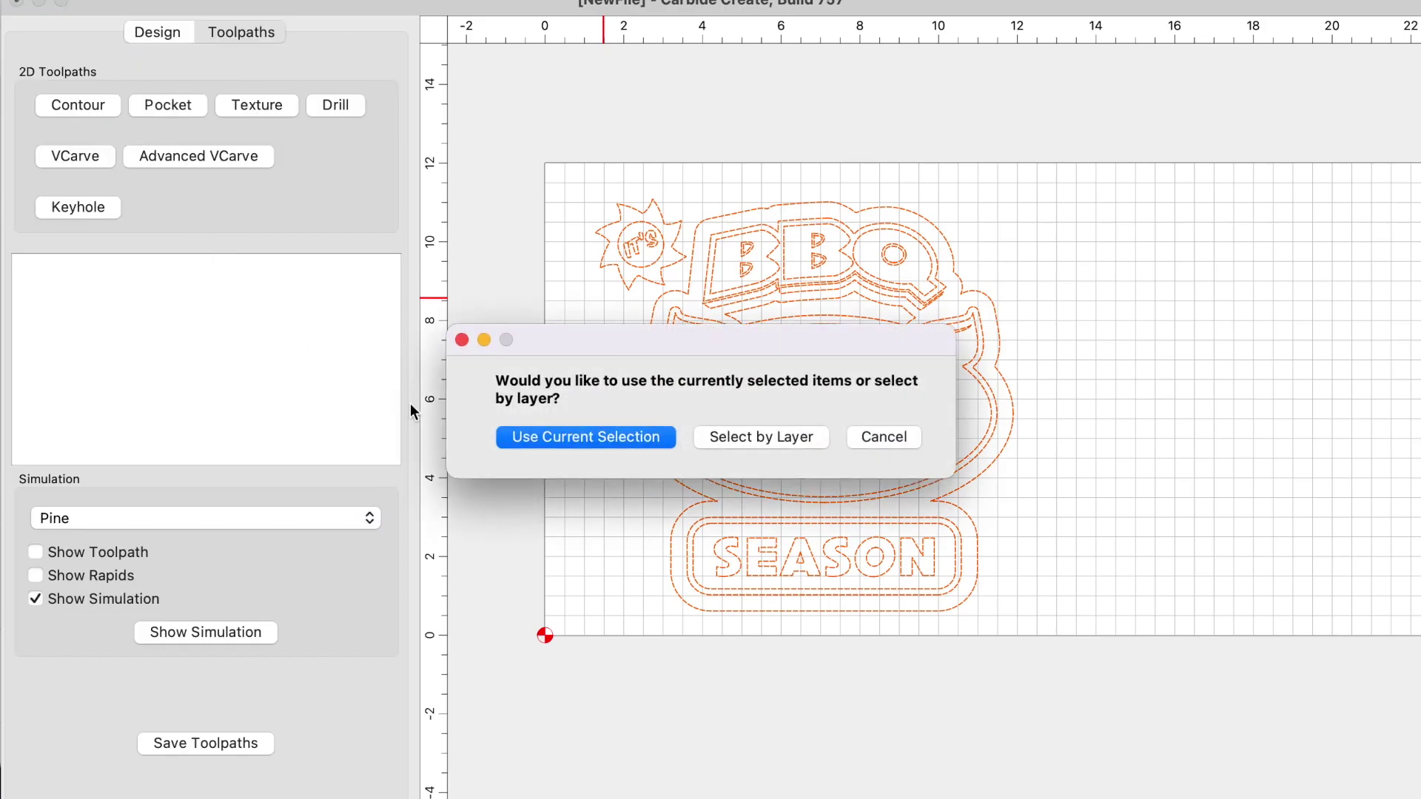
click(515, 439)
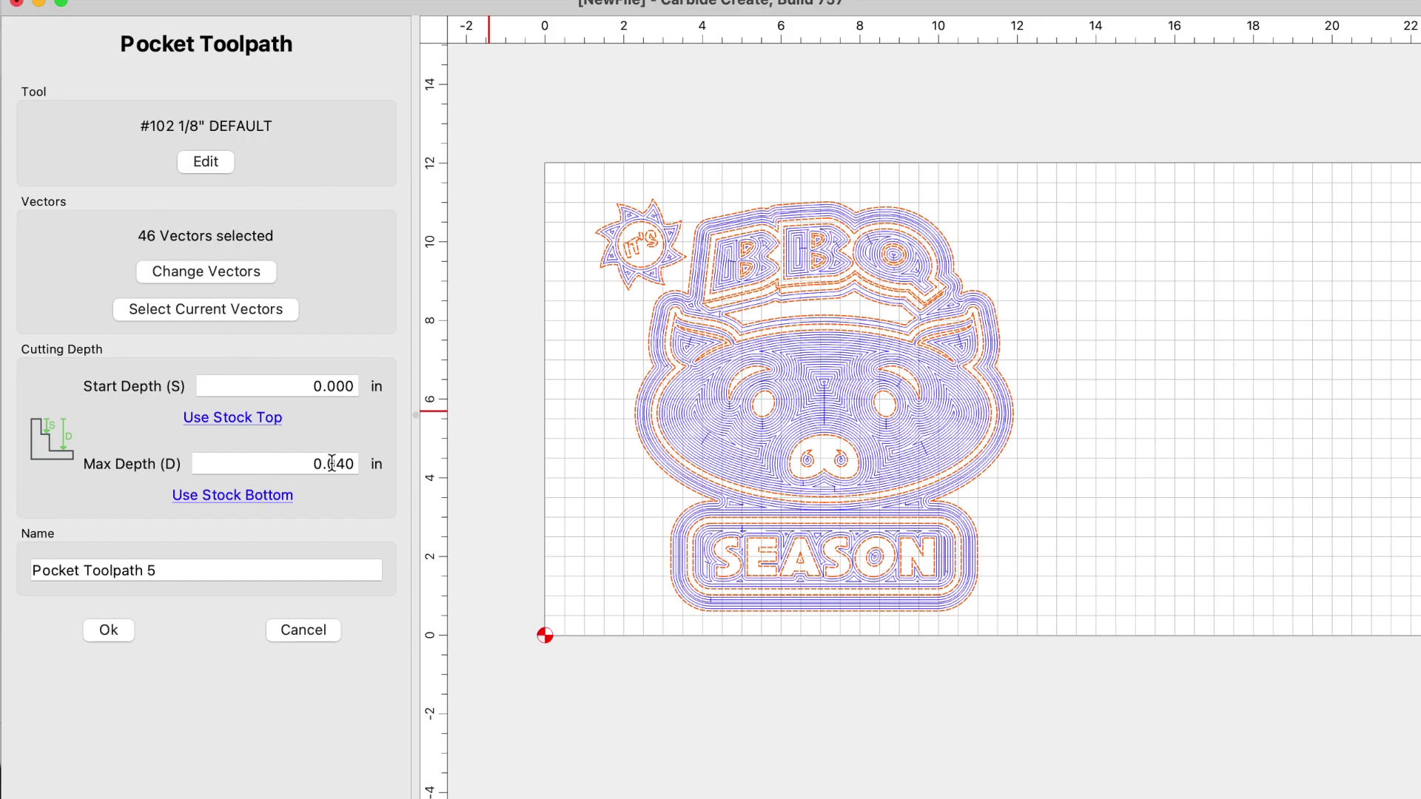
click(112, 628)
Step: Simulate the pig artwork's pocket toolpath and examine the face and SEASON lettering up close
click(212, 632)
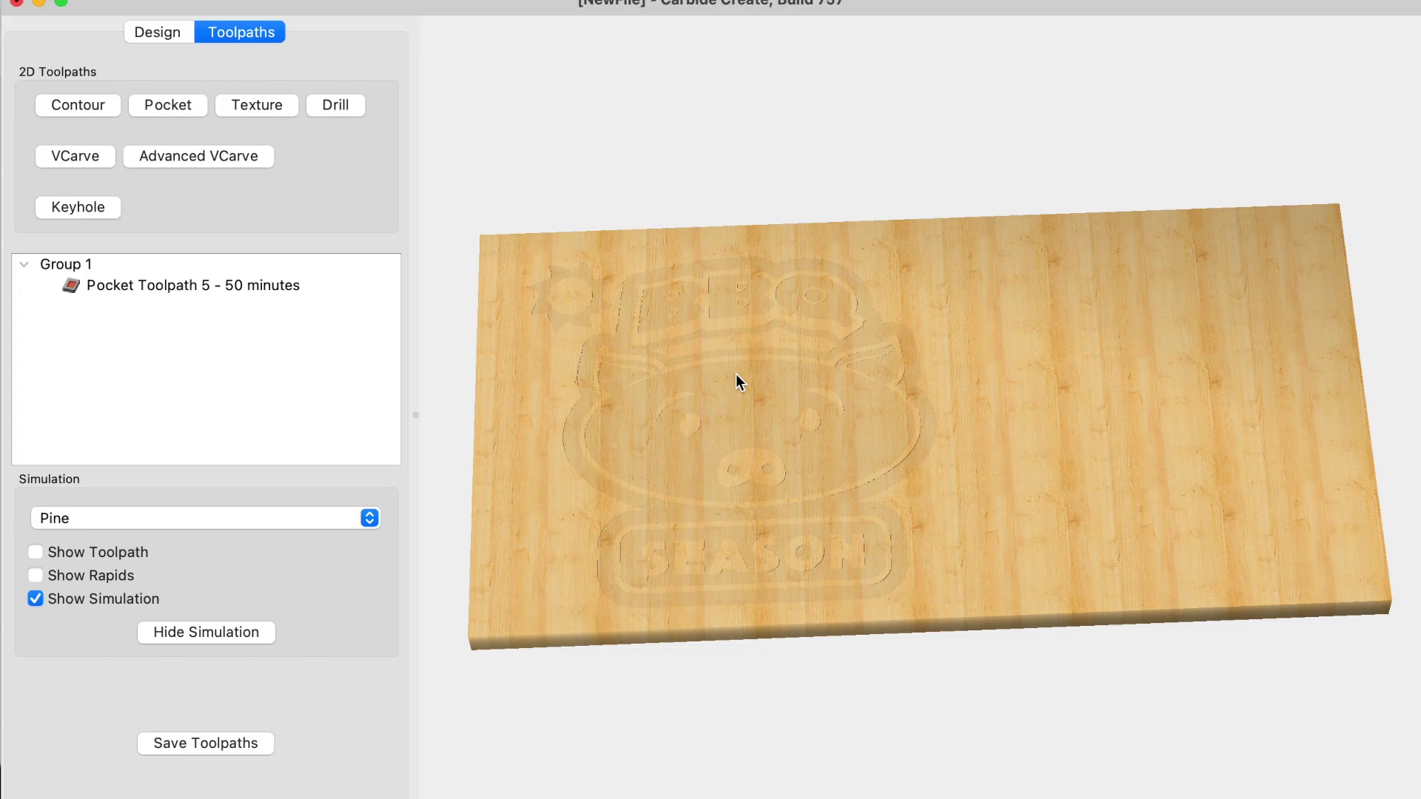
drag(707, 317, 765, 566)
scroll(764, 566, up, 5)
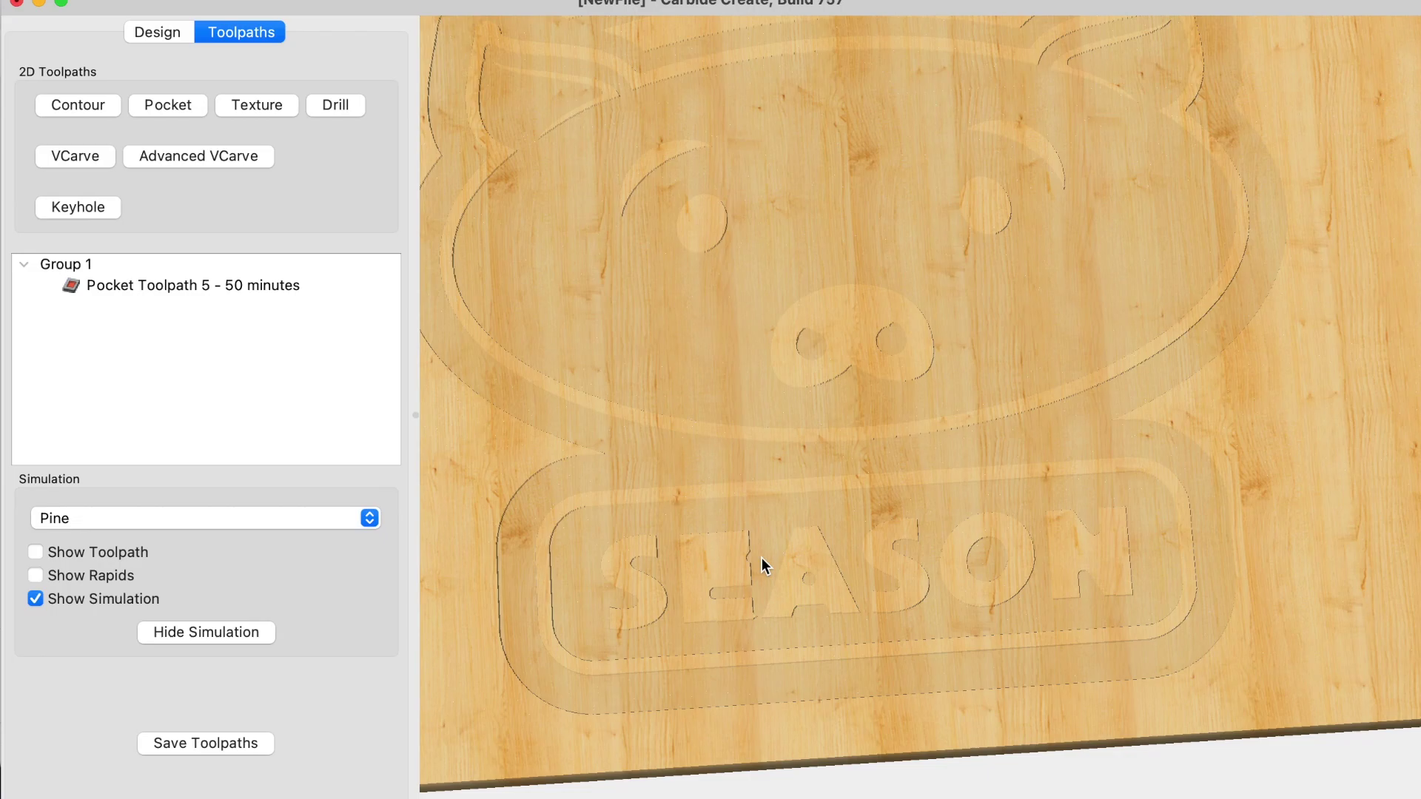
scroll(761, 557, down, 5)
drag(814, 464, 835, 475)
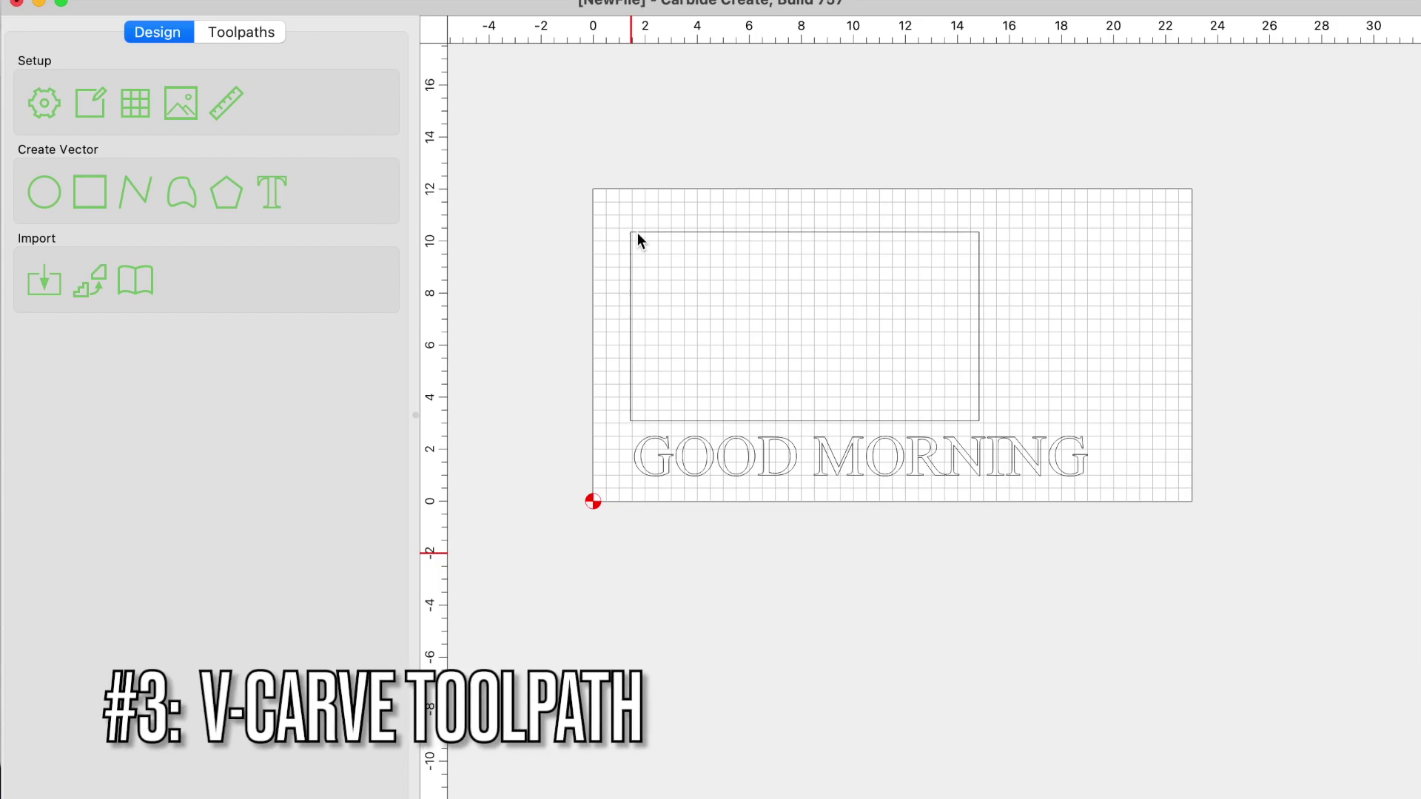
Step: Create a VCarve toolpath on the rectangle above the GOOD MORNING text, using the stock bottom as max depth, 0.7500 in
scroll(606, 295, up, 4)
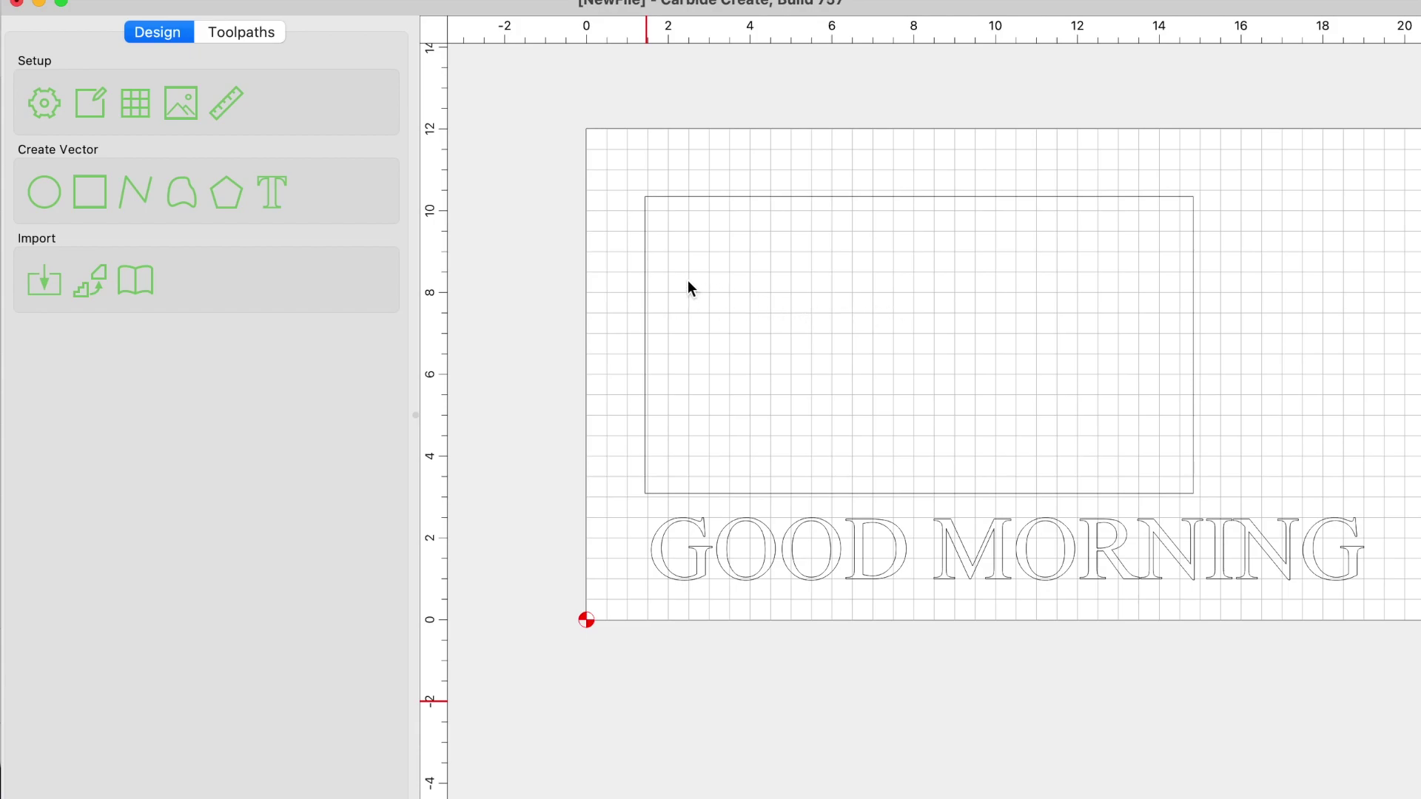
click(881, 303)
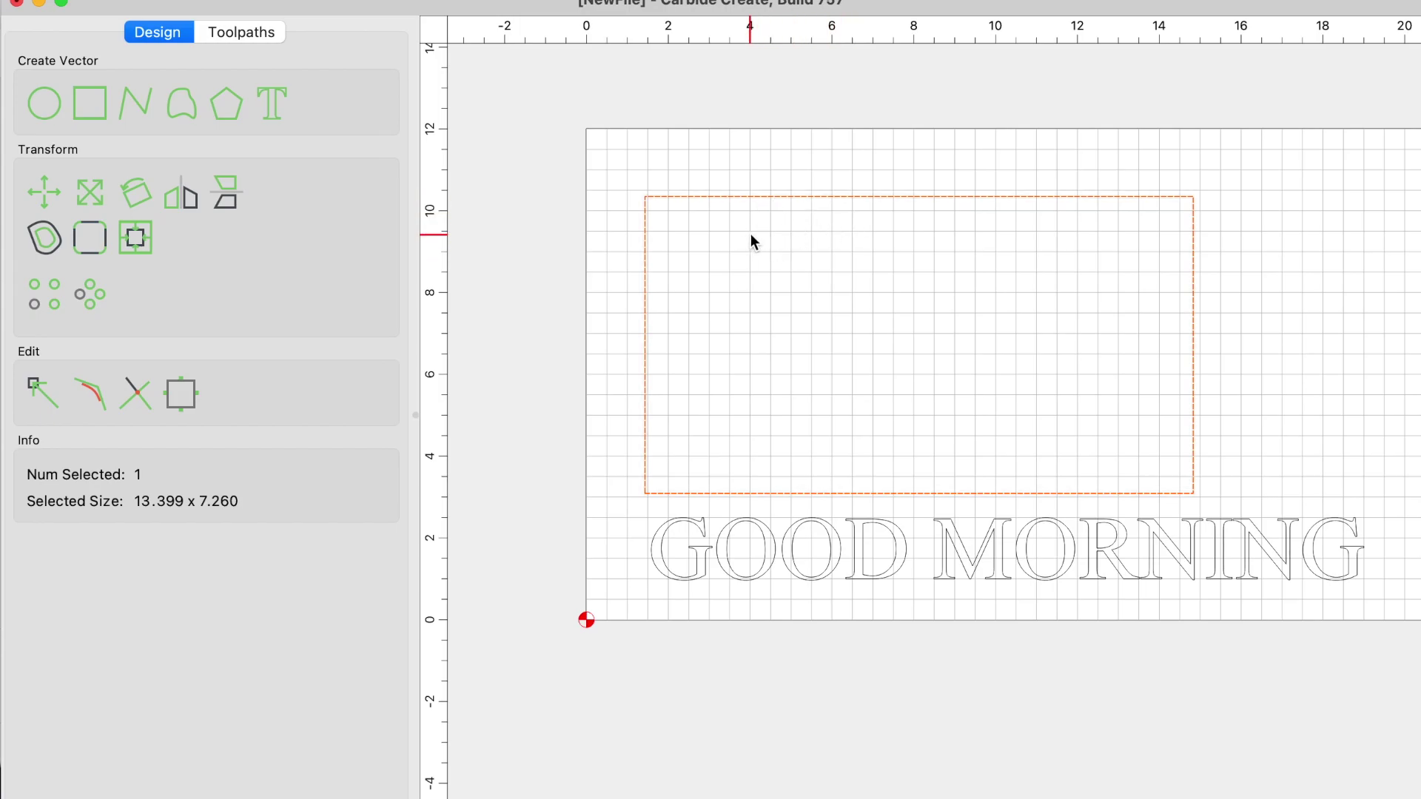
click(244, 32)
click(100, 157)
click(534, 437)
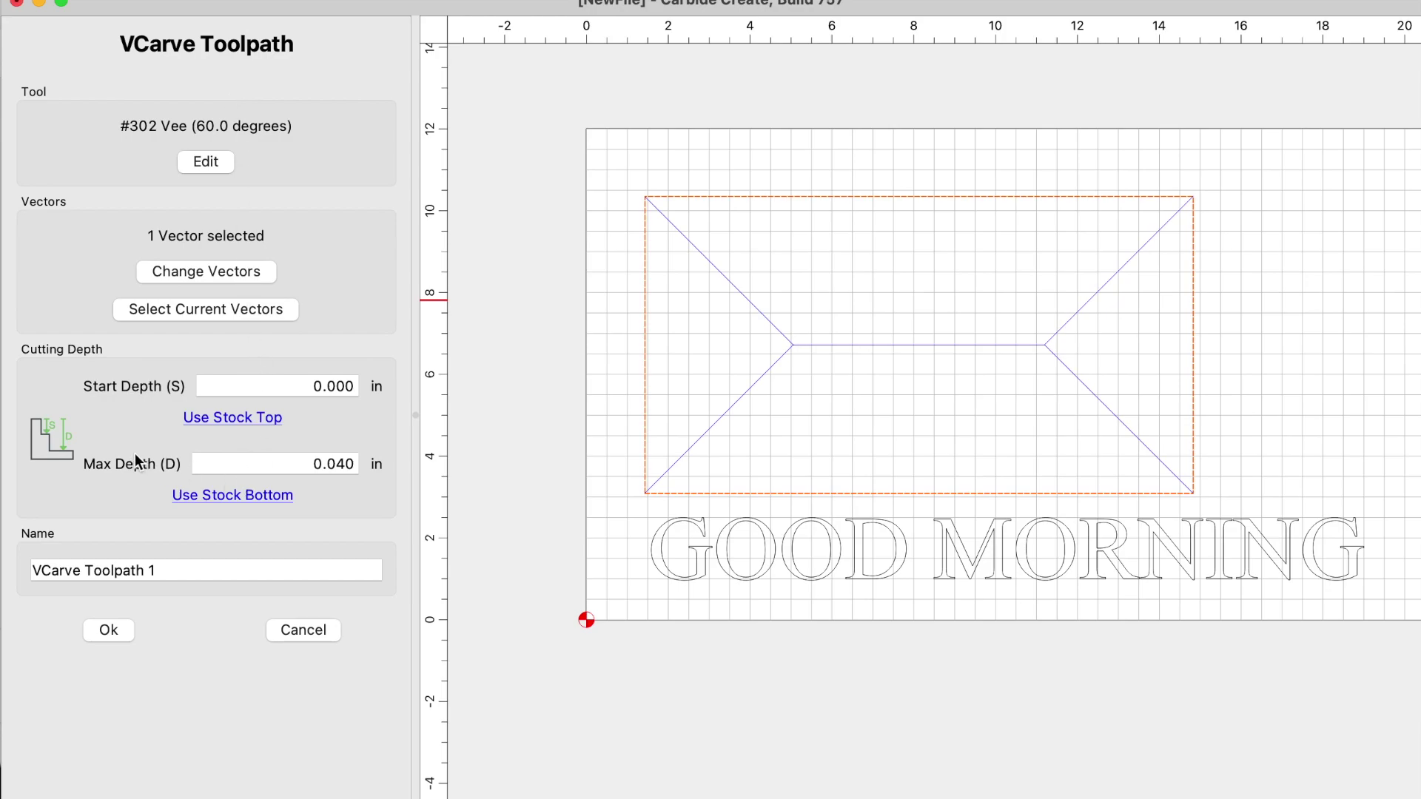
click(219, 497)
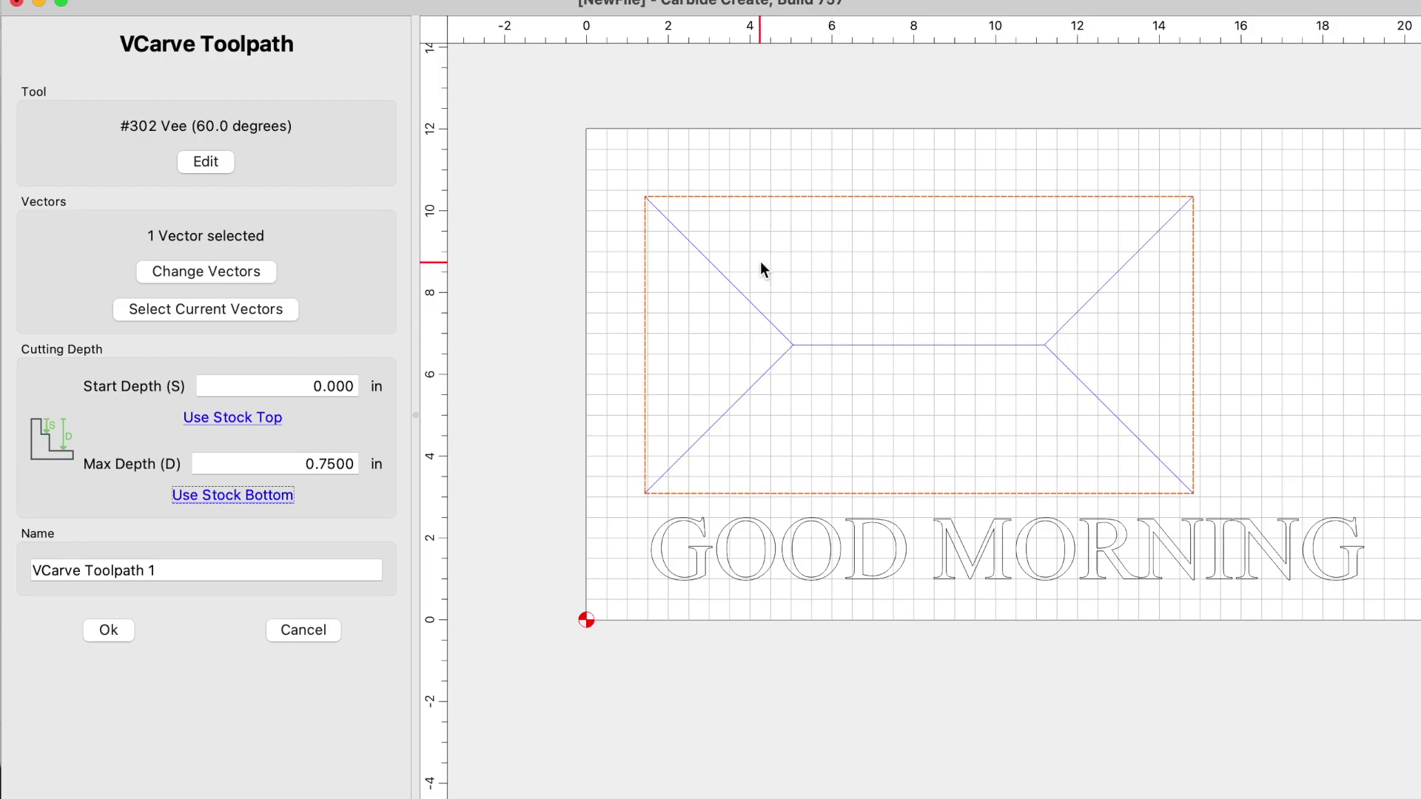
click(111, 630)
Step: Examine the single rectangle's V-carve simulation in 3D and return to the 2D view
drag(757, 362, 832, 387)
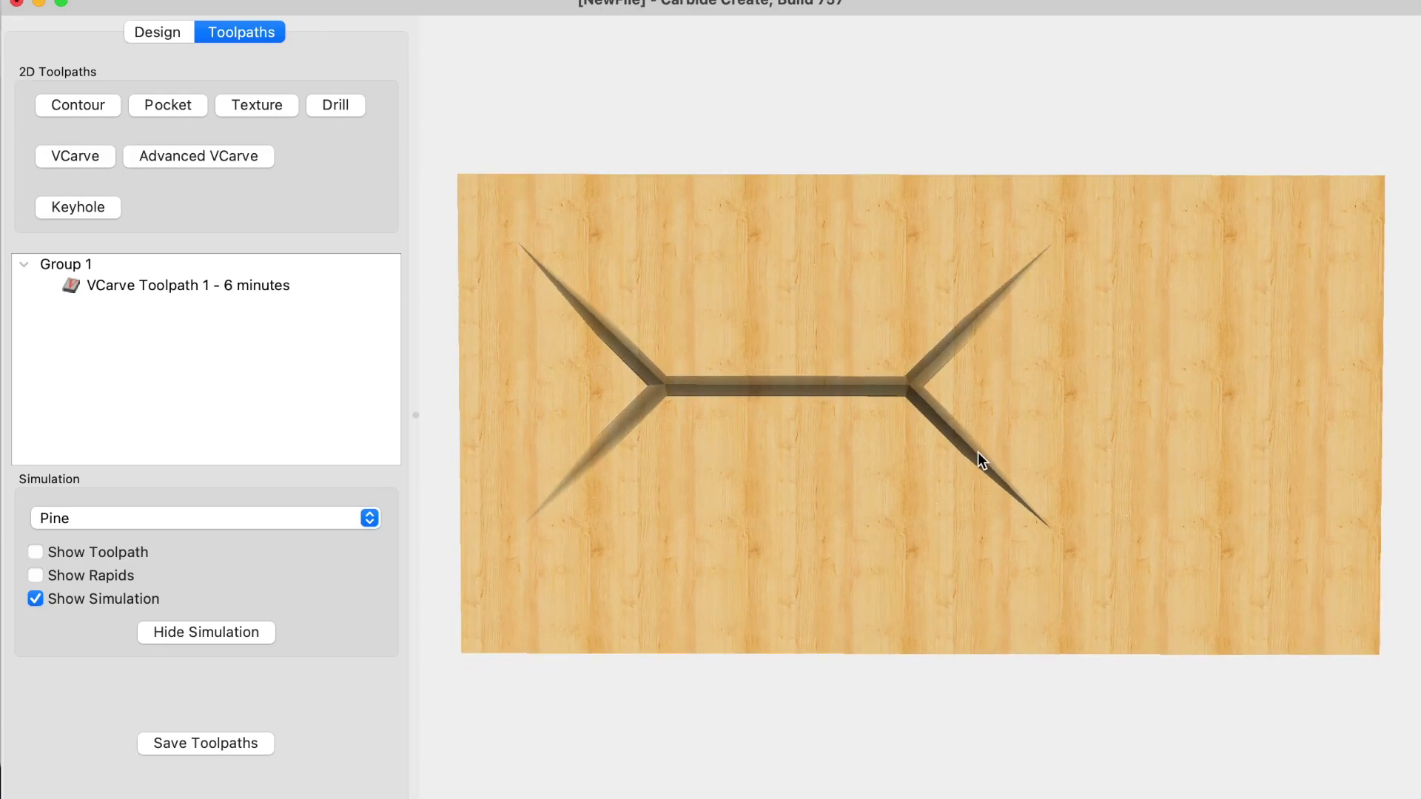
click(228, 632)
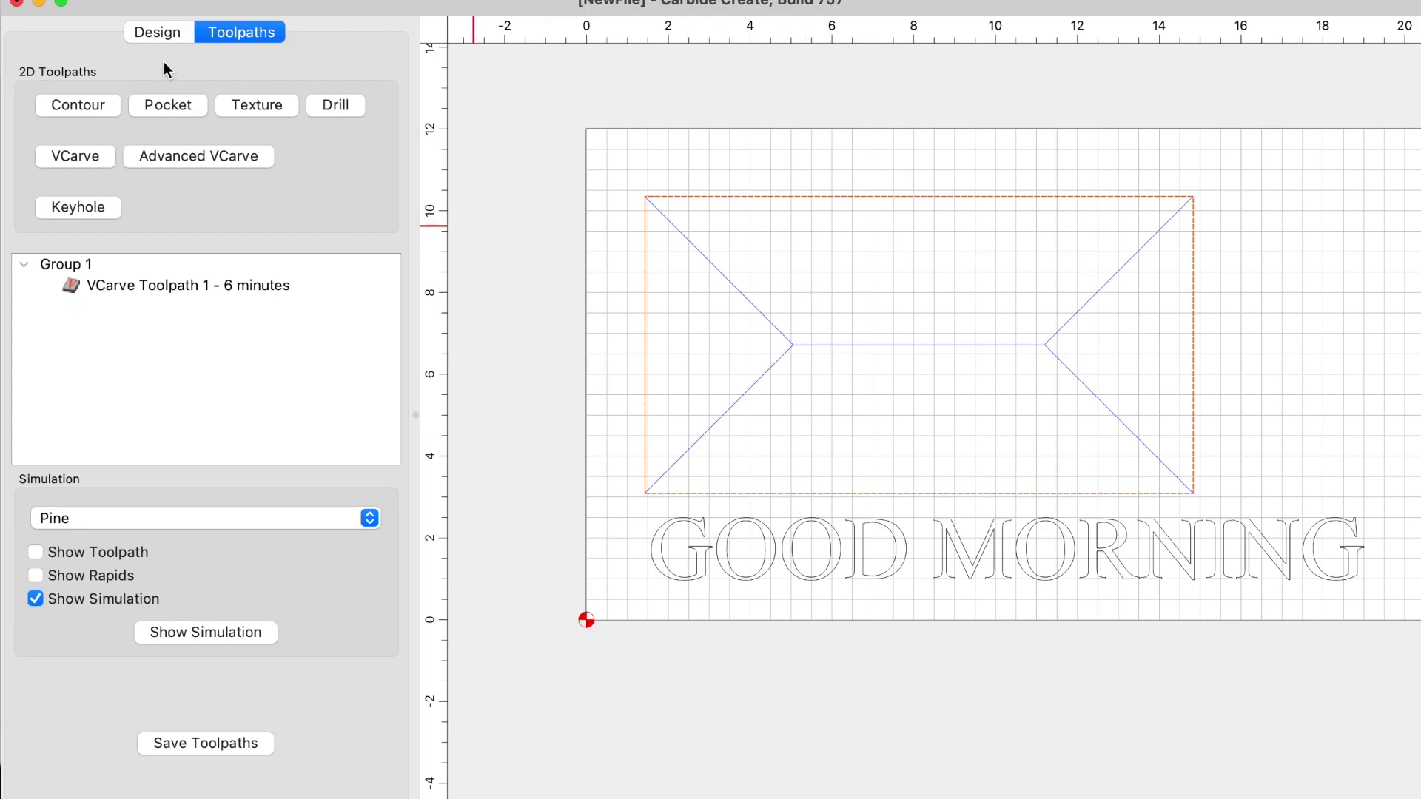
Step: Offset the rectangle inside by 0.5 in
click(165, 35)
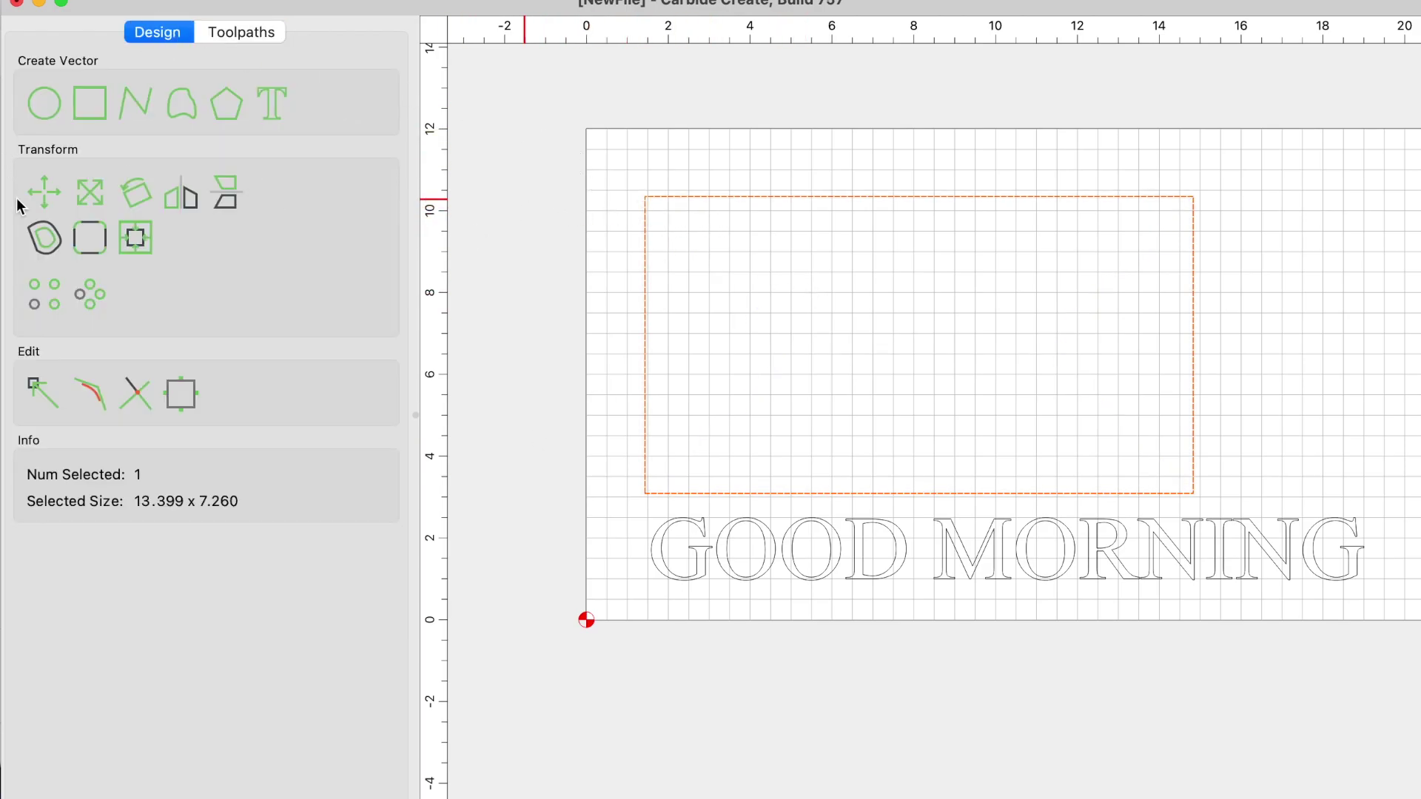
click(42, 235)
click(276, 130)
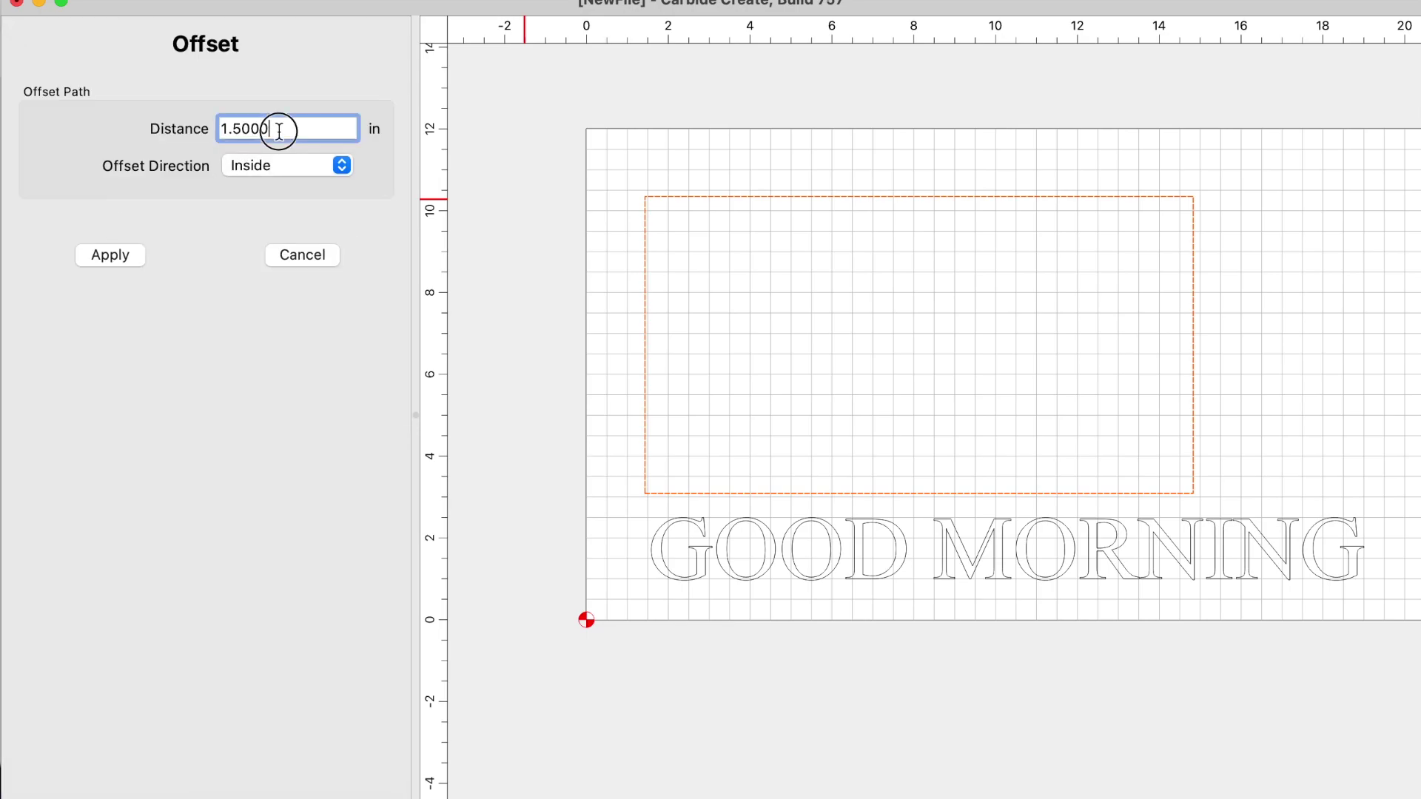
text(.5)
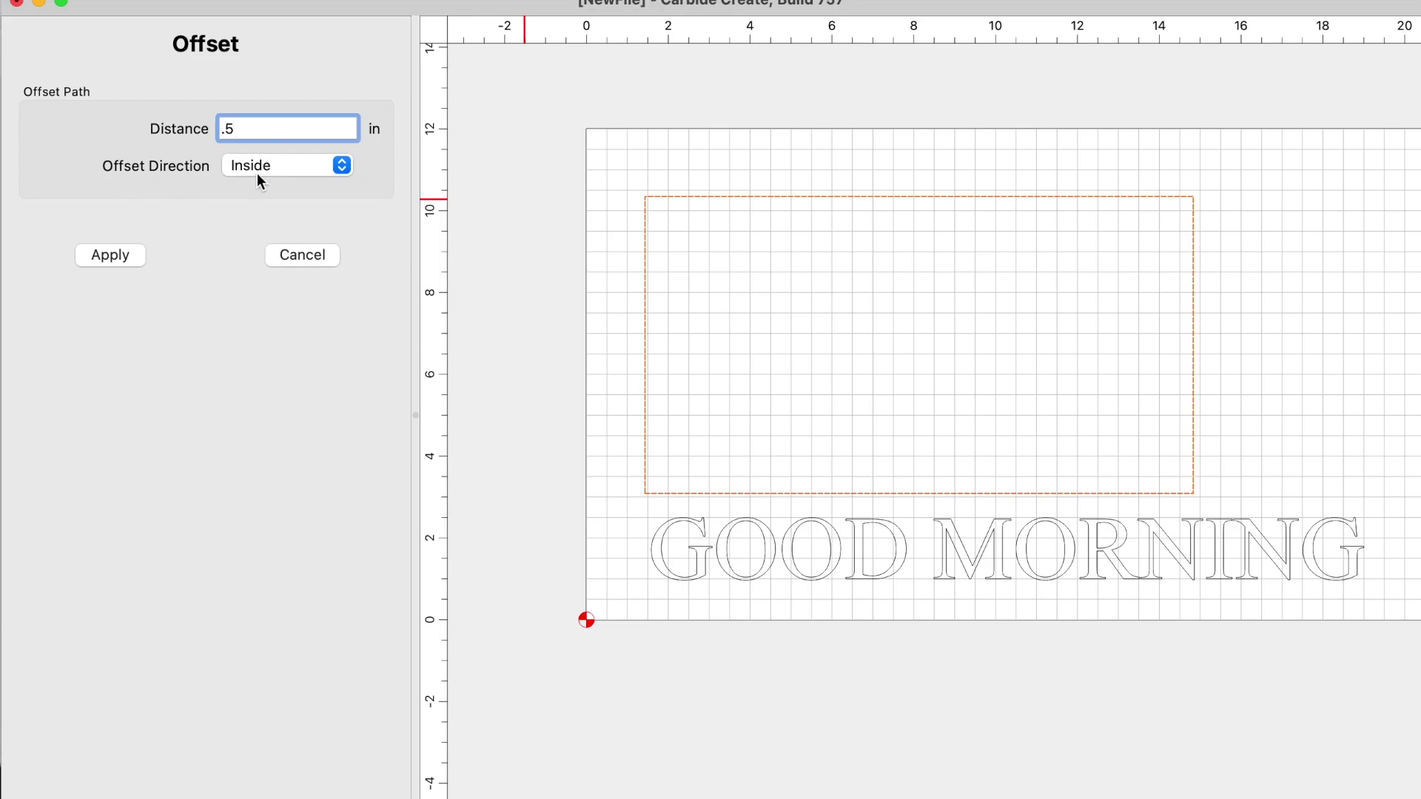
click(130, 254)
Step: Select both the outer and inner rectangles and delete the existing VCarve toolpath
drag(610, 178, 1213, 497)
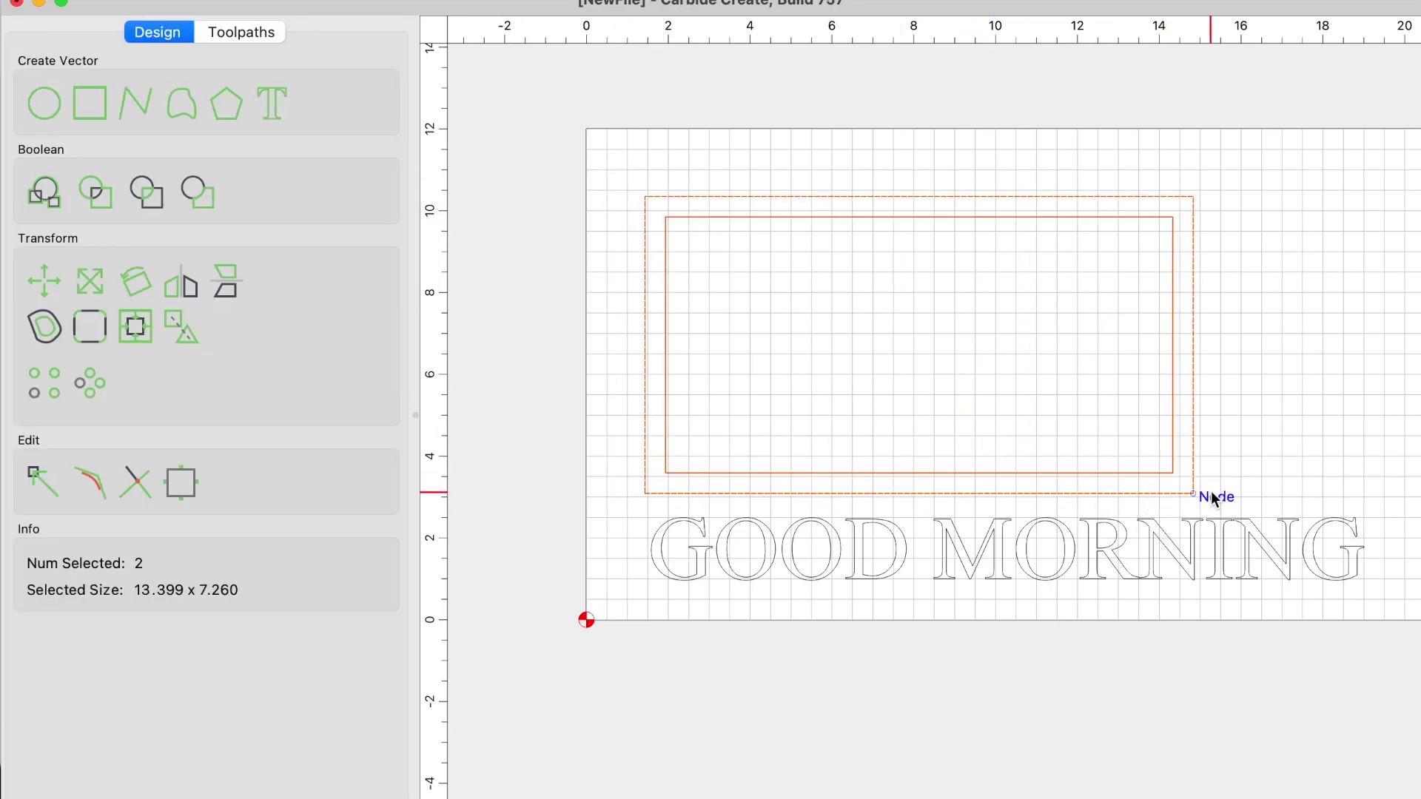
click(258, 30)
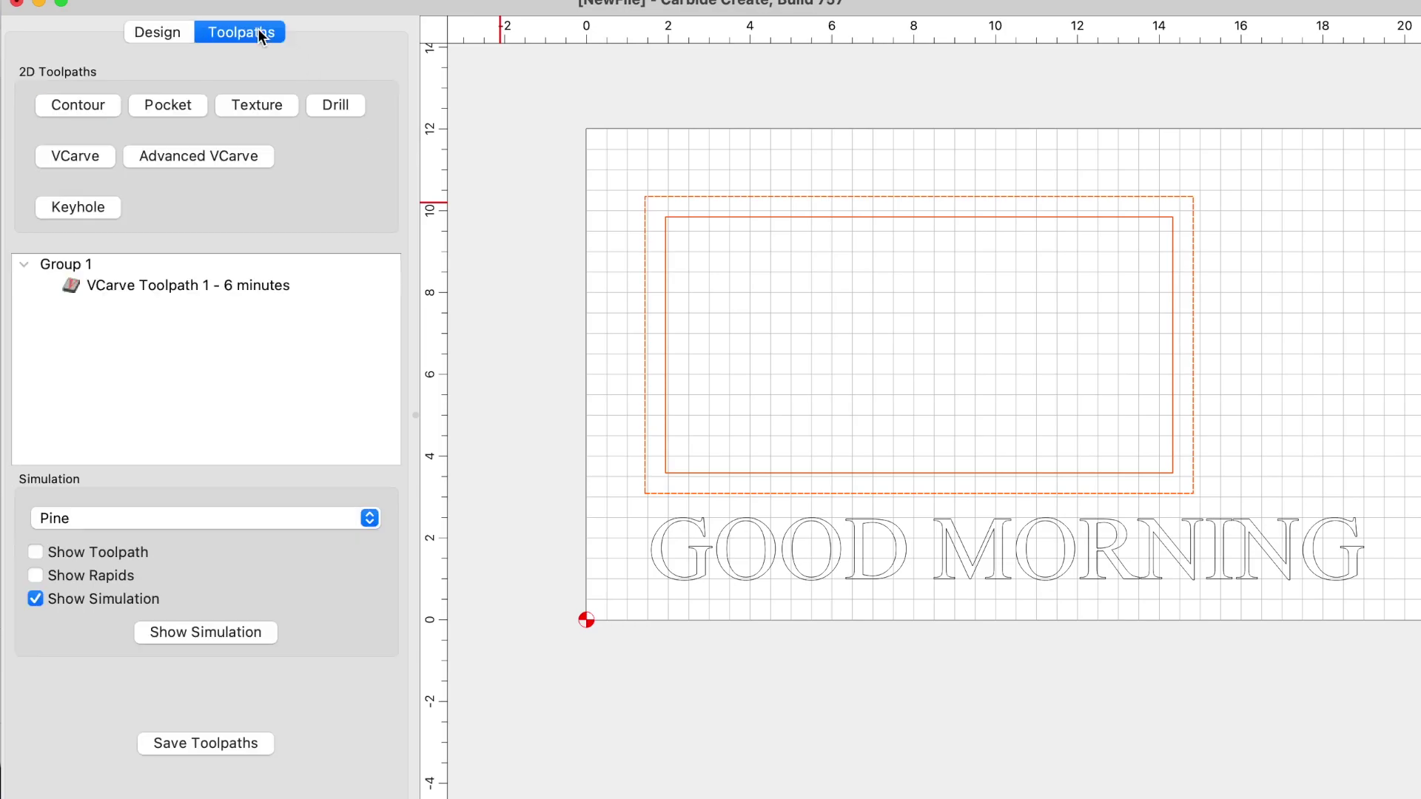
click(174, 277)
right_click(173, 277)
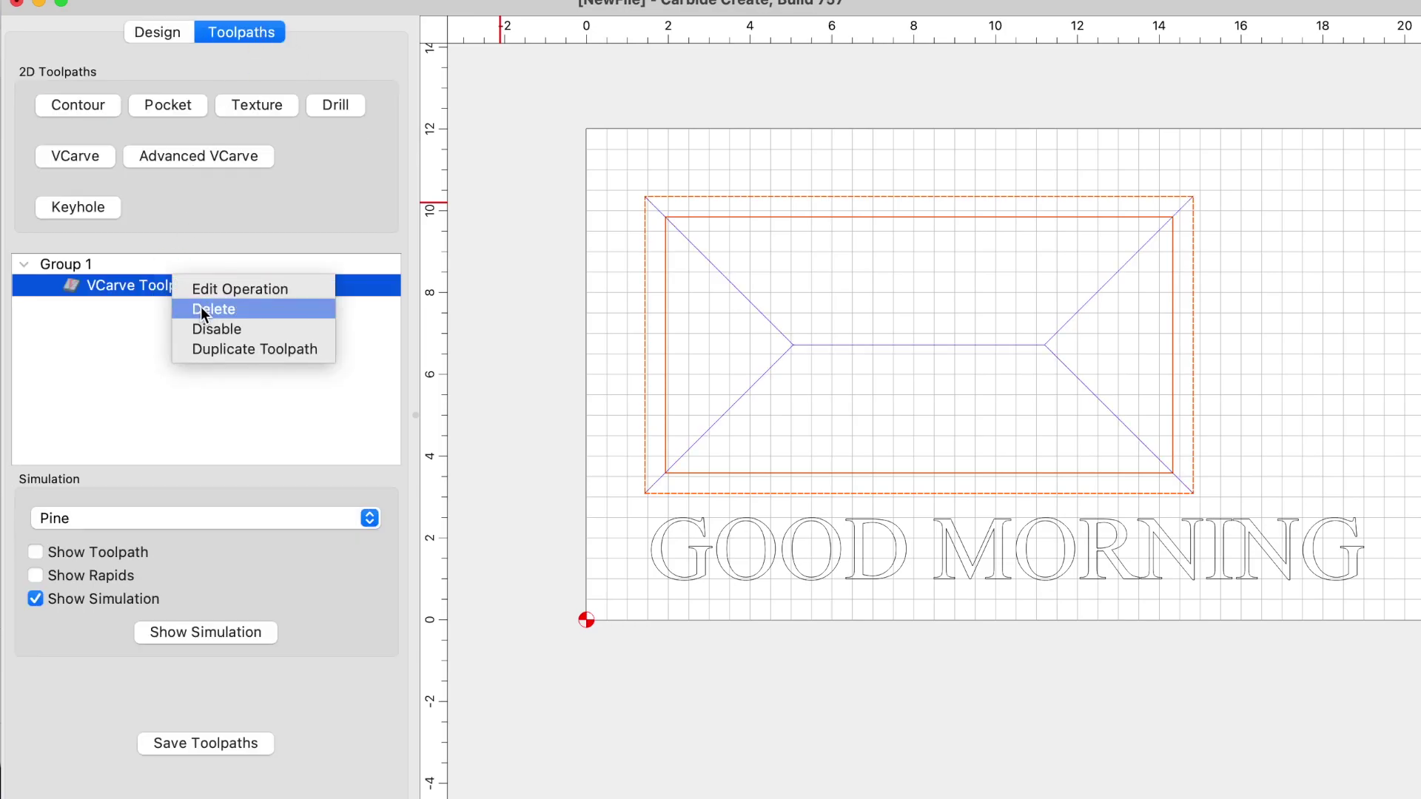
click(201, 309)
Step: Create a VCarve toolpath between the two selected rectangles using the stock bottom as max depth
click(70, 154)
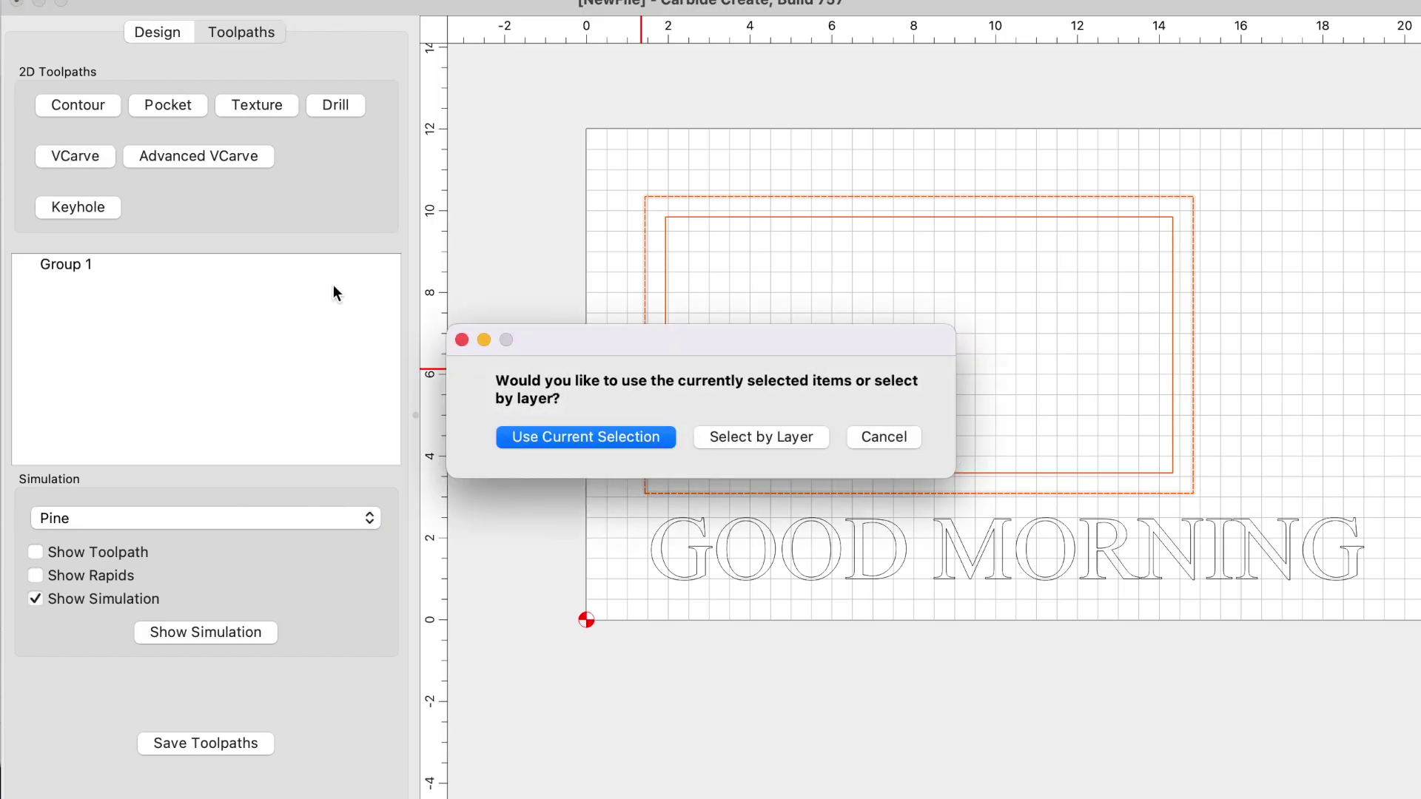
click(524, 435)
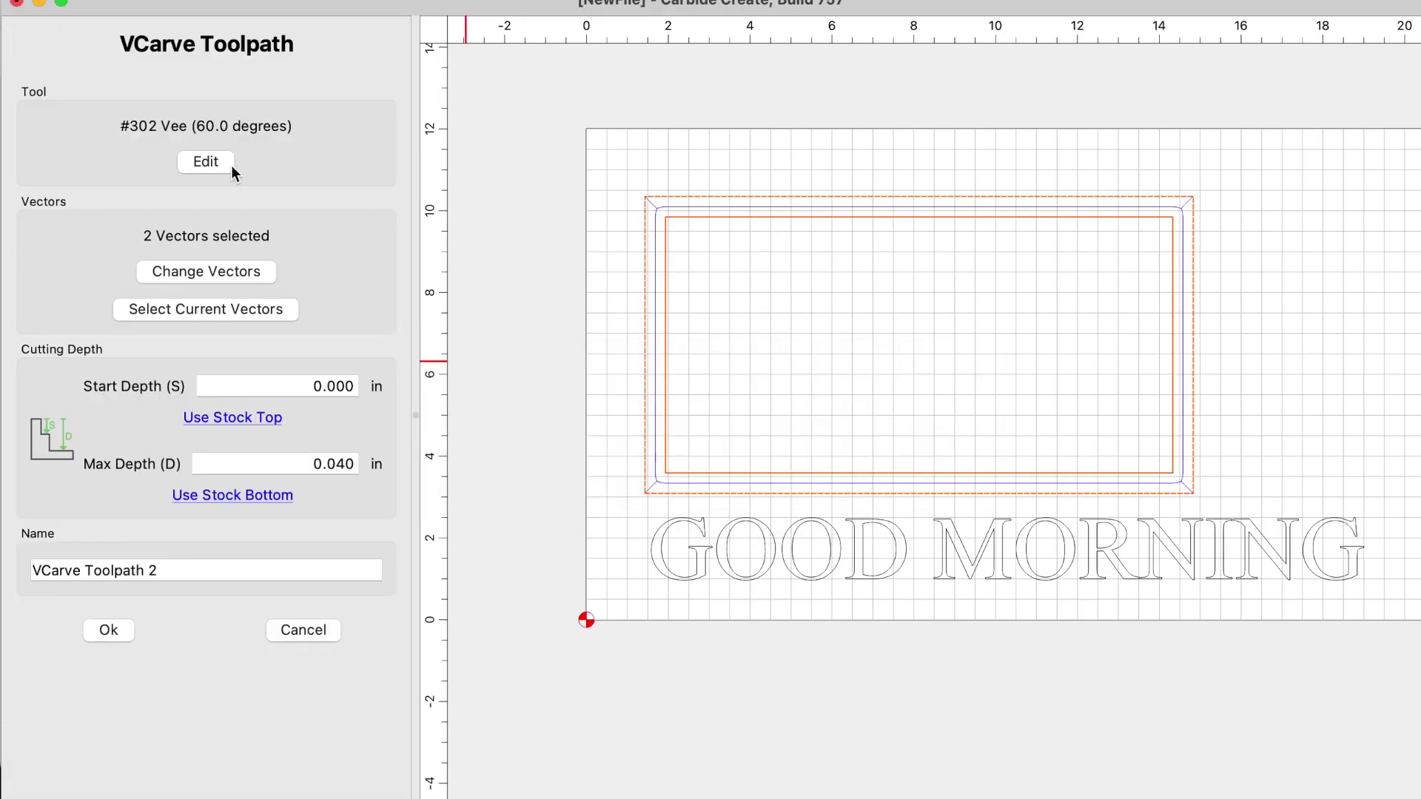
click(260, 496)
click(108, 629)
Step: Simulate the two-rectangle V-carve and examine the grooved border in 3D
scroll(675, 213, up, 2)
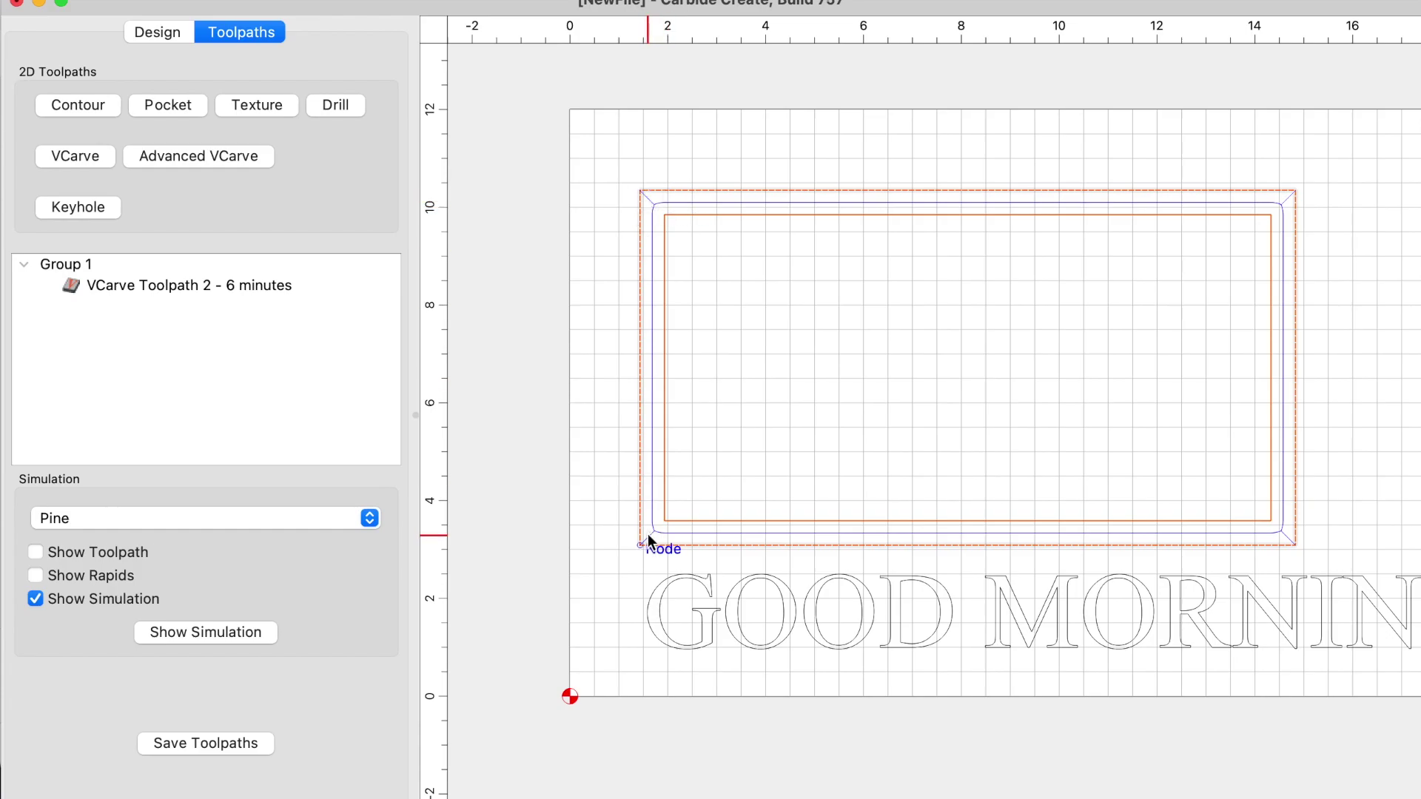
click(239, 634)
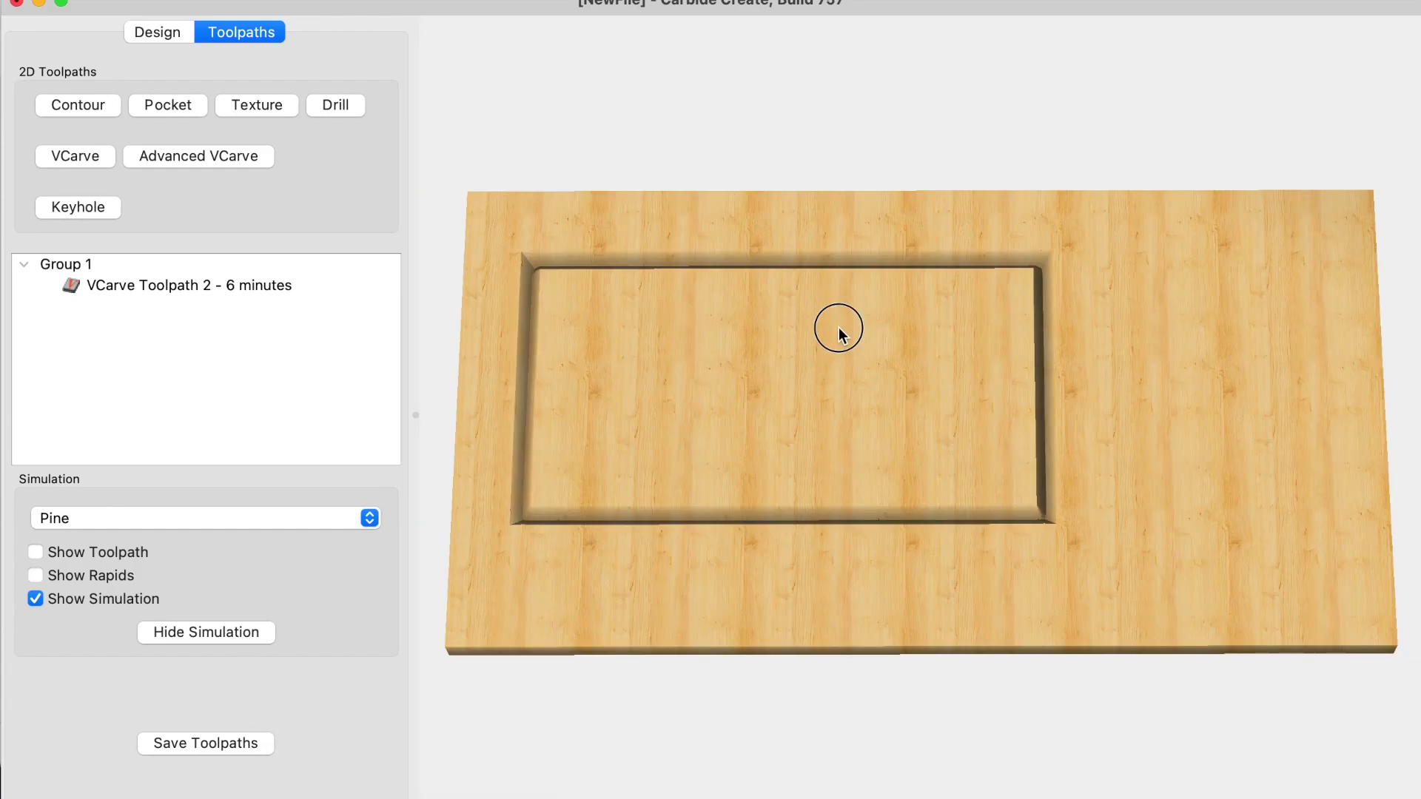
drag(839, 324, 832, 437)
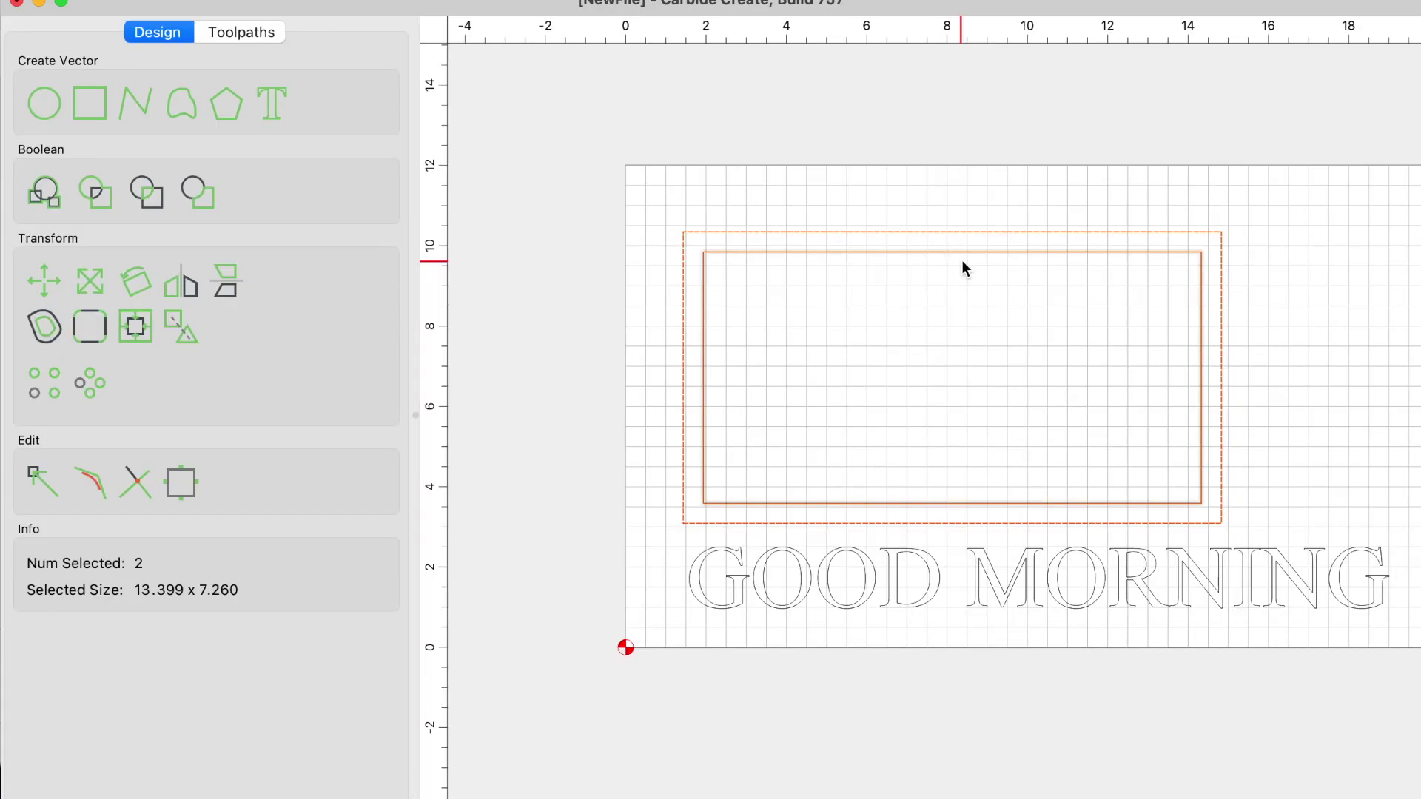
Step: Move both rectangles off the stock beyond its left edge and delete the existing toolpath group
drag(961, 259, 305, 327)
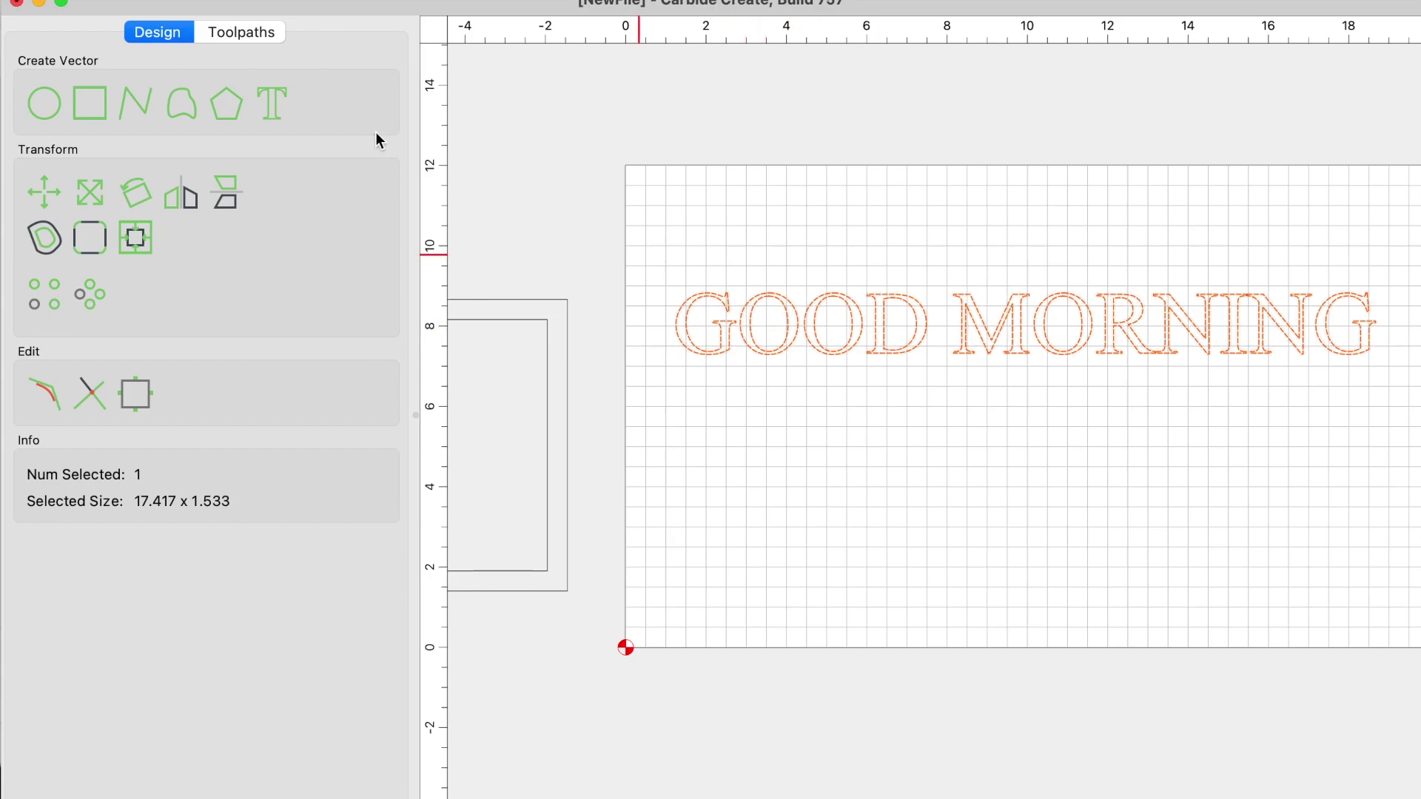
click(269, 31)
click(94, 269)
right_click(93, 269)
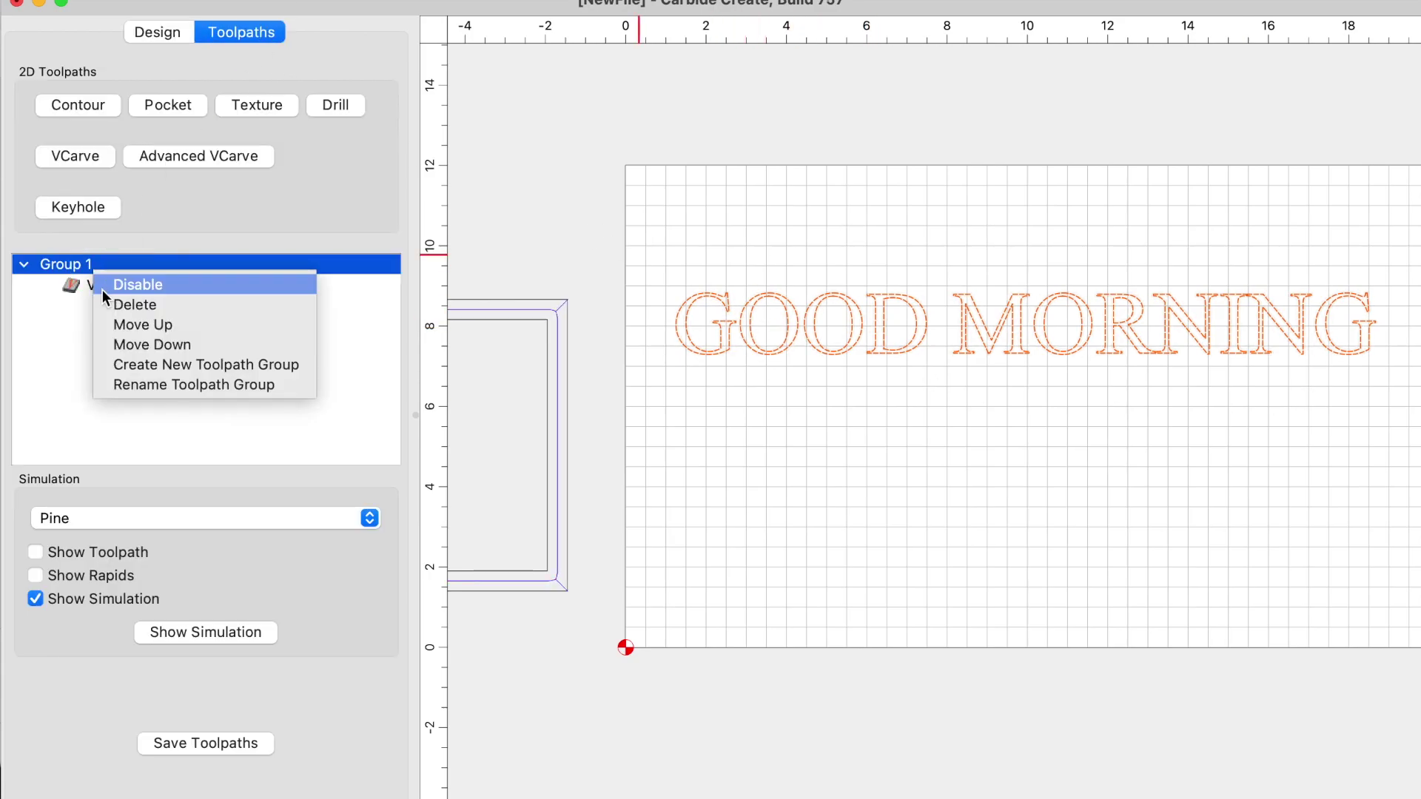
click(116, 304)
Step: Create a VCarve toolpath on the GOOD MORNING text using the stock bottom as max depth, and simulate the carved lettering
click(78, 156)
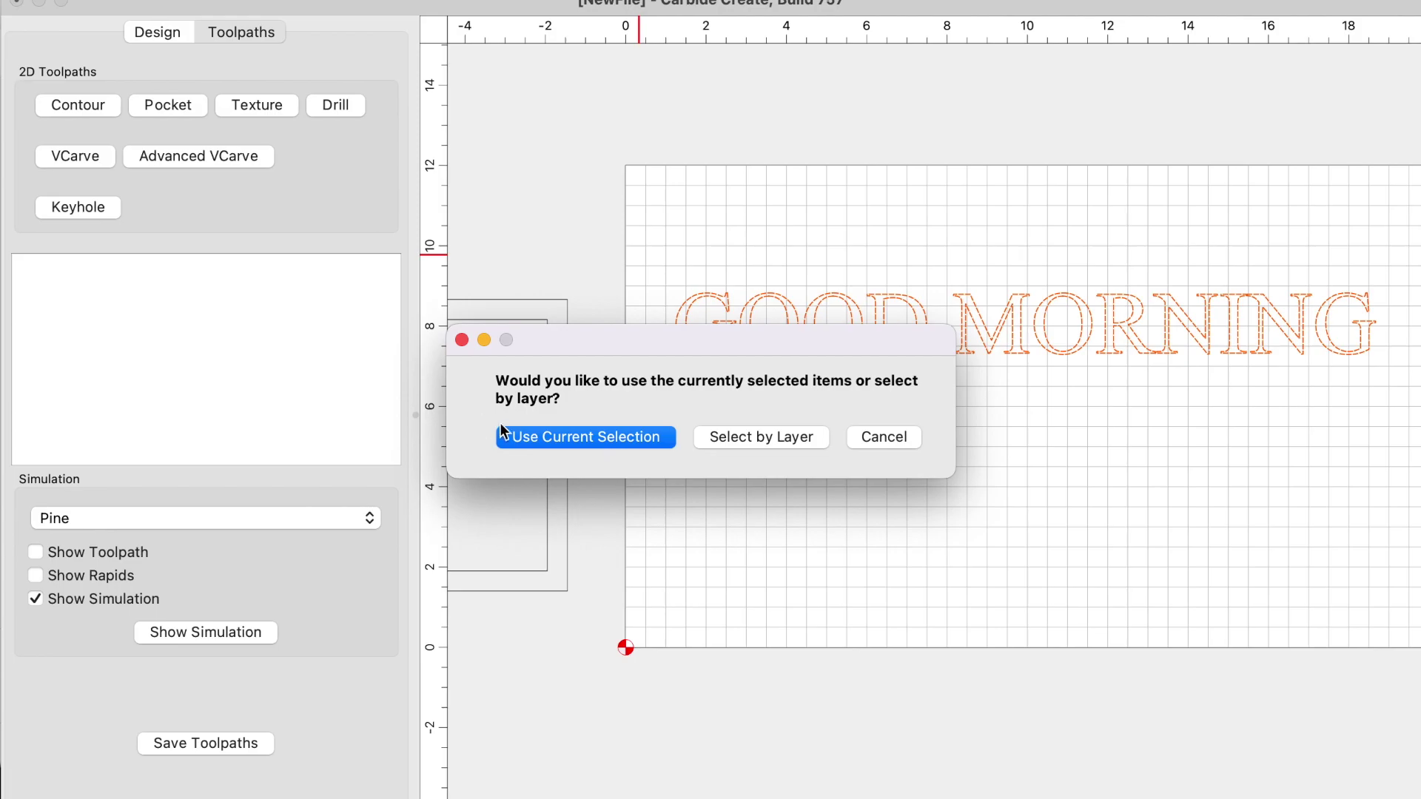
click(509, 433)
click(220, 497)
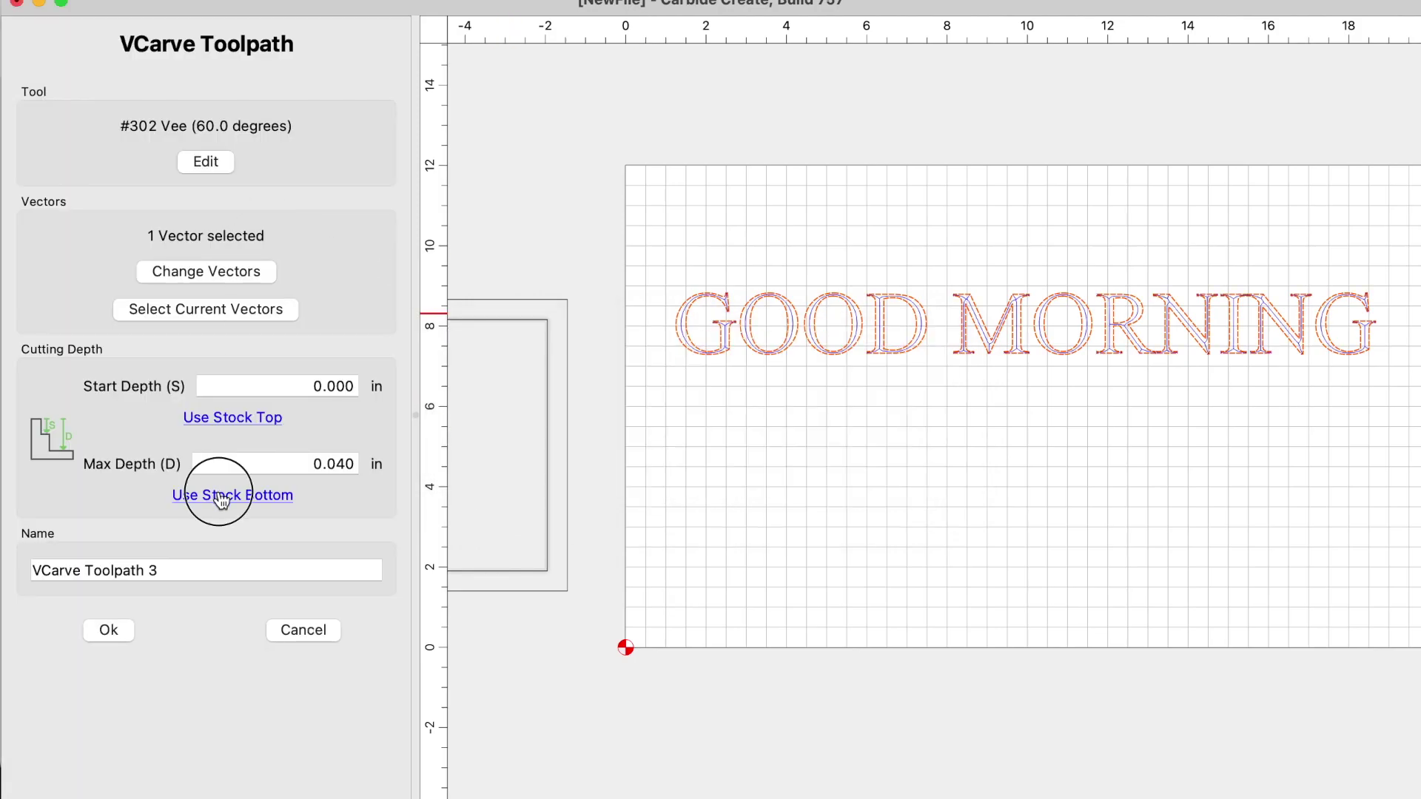
click(111, 631)
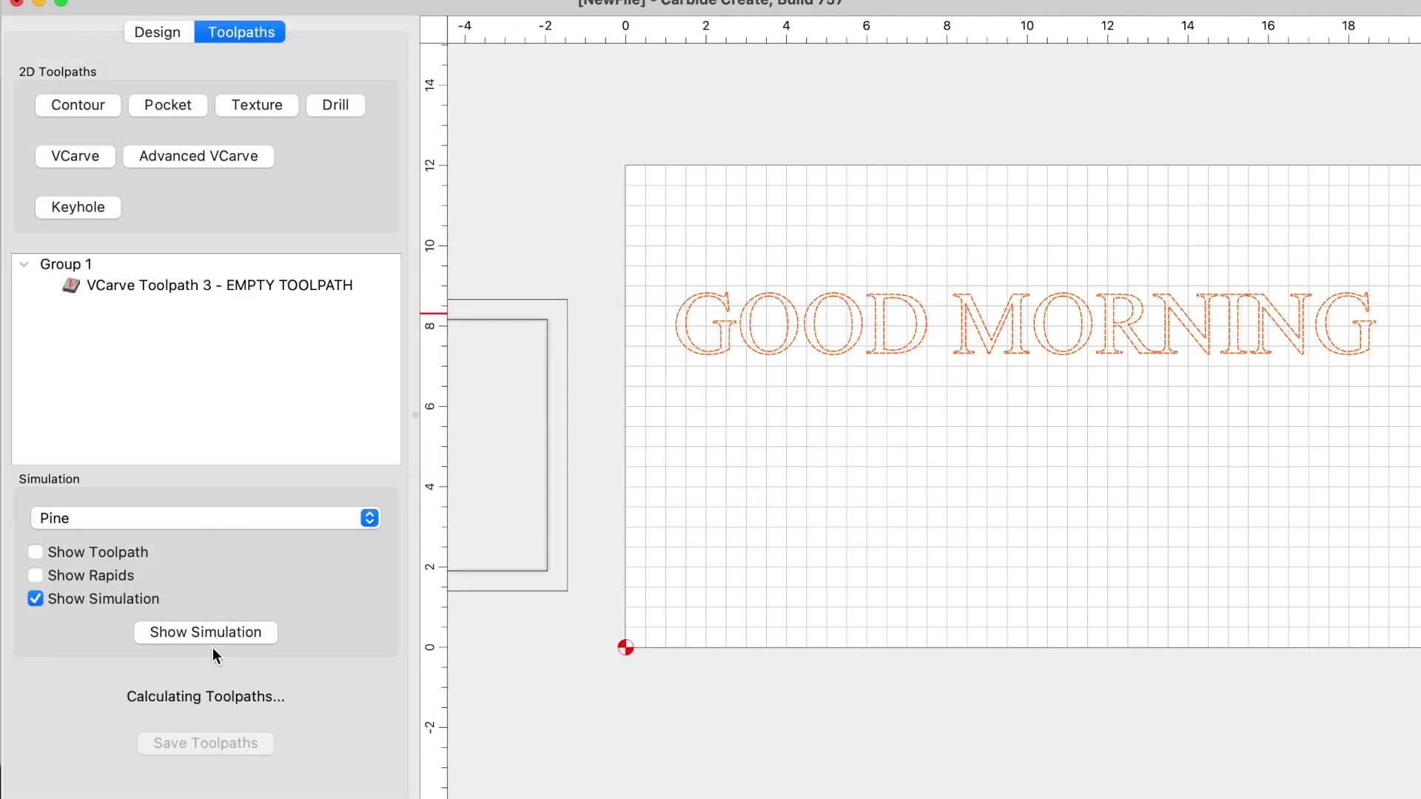
click(216, 631)
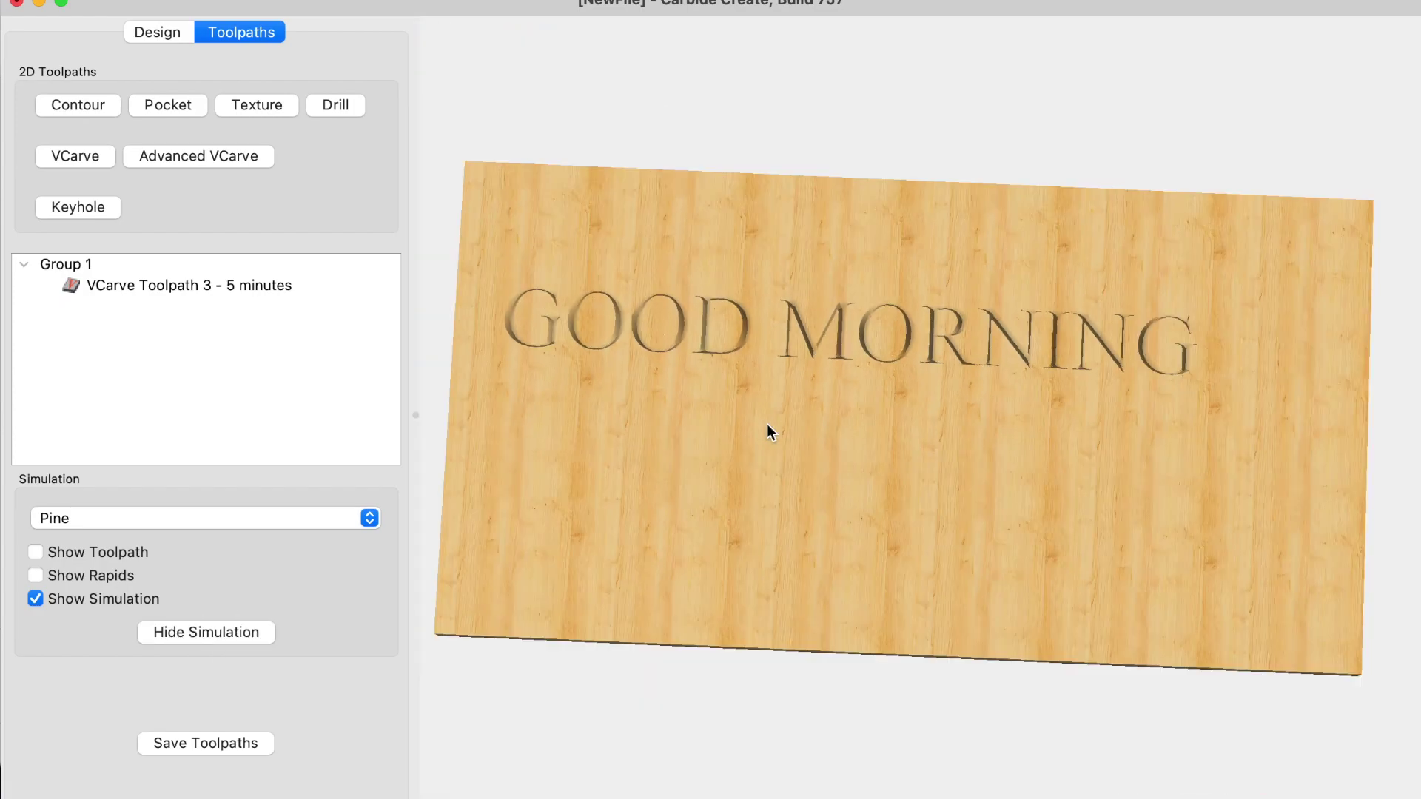
drag(698, 415, 755, 268)
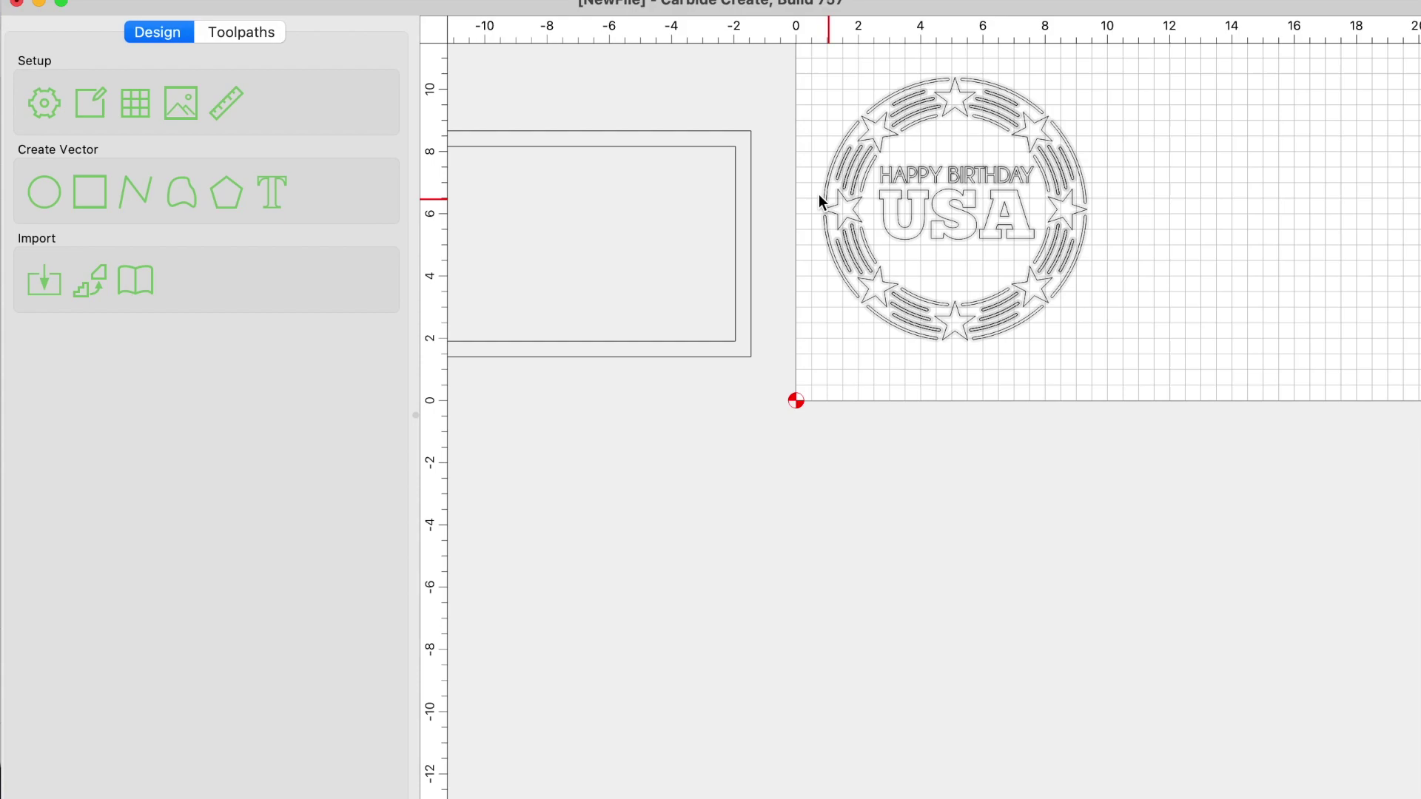
Step: Select the HAPPY BIRTHDAY USA star artwork and delete the existing VCarve toolpath
click(918, 111)
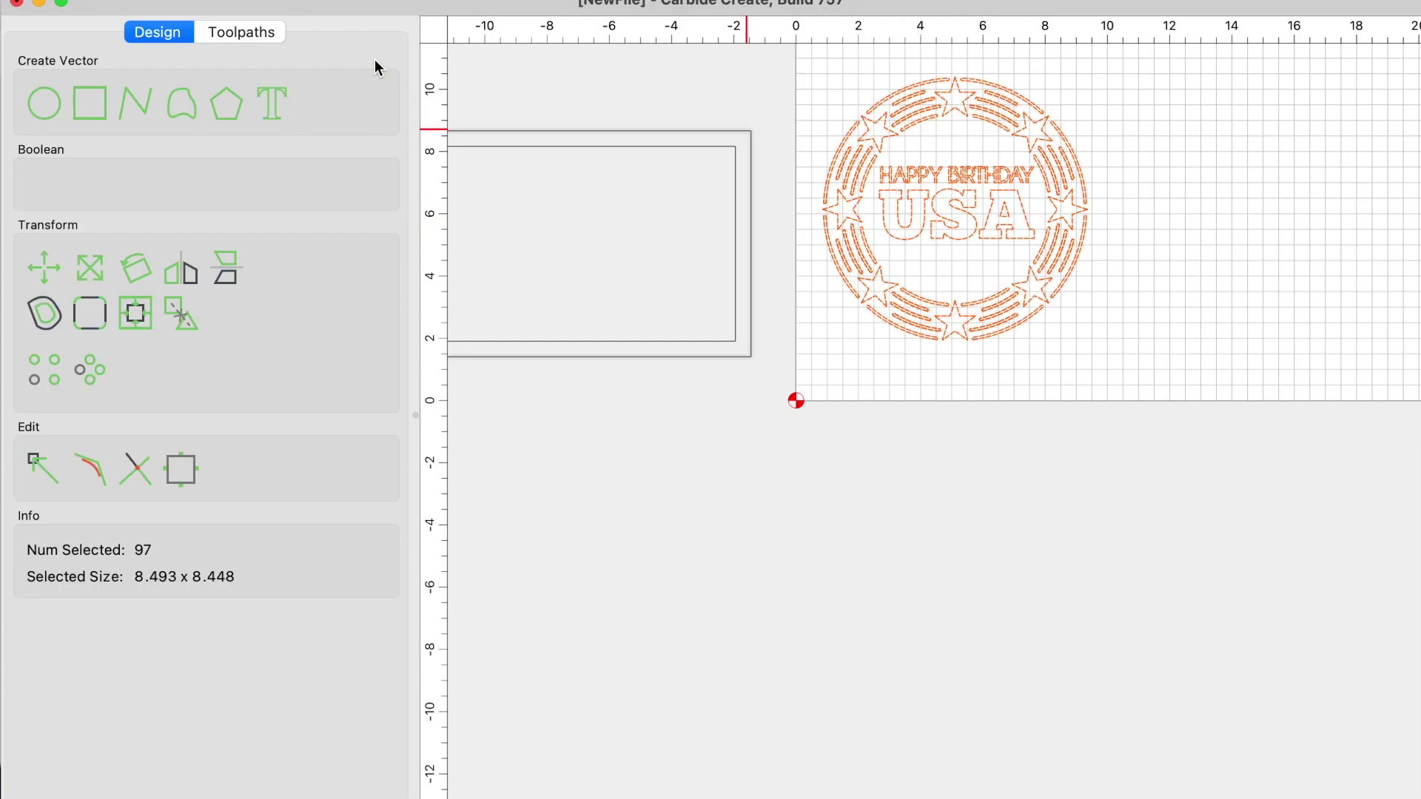
click(244, 32)
click(114, 285)
right_click(116, 285)
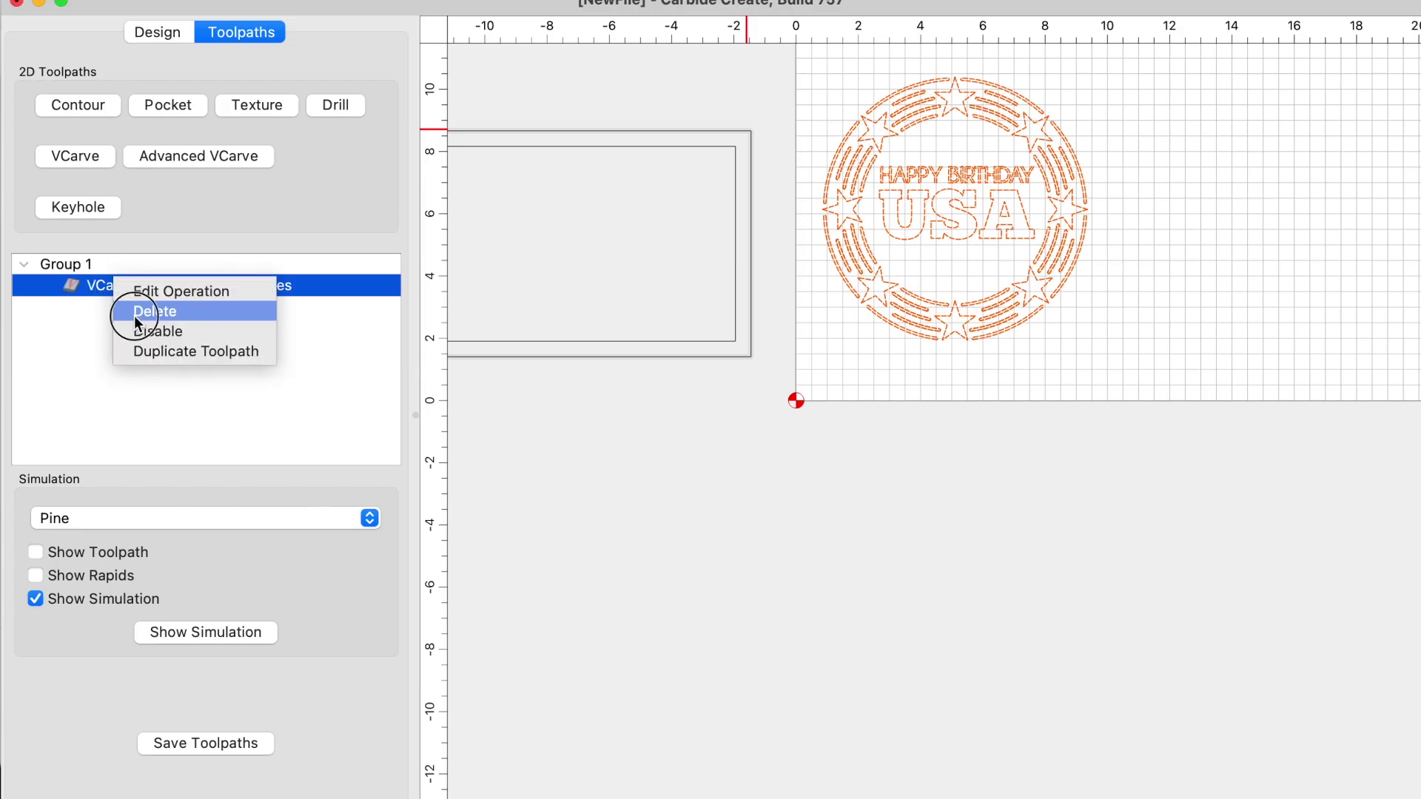
click(122, 311)
Step: Create a VCarve toolpath on the HAPPY BIRTHDAY USA artwork using the stock bottom as max depth, and simulate it
click(98, 156)
click(522, 437)
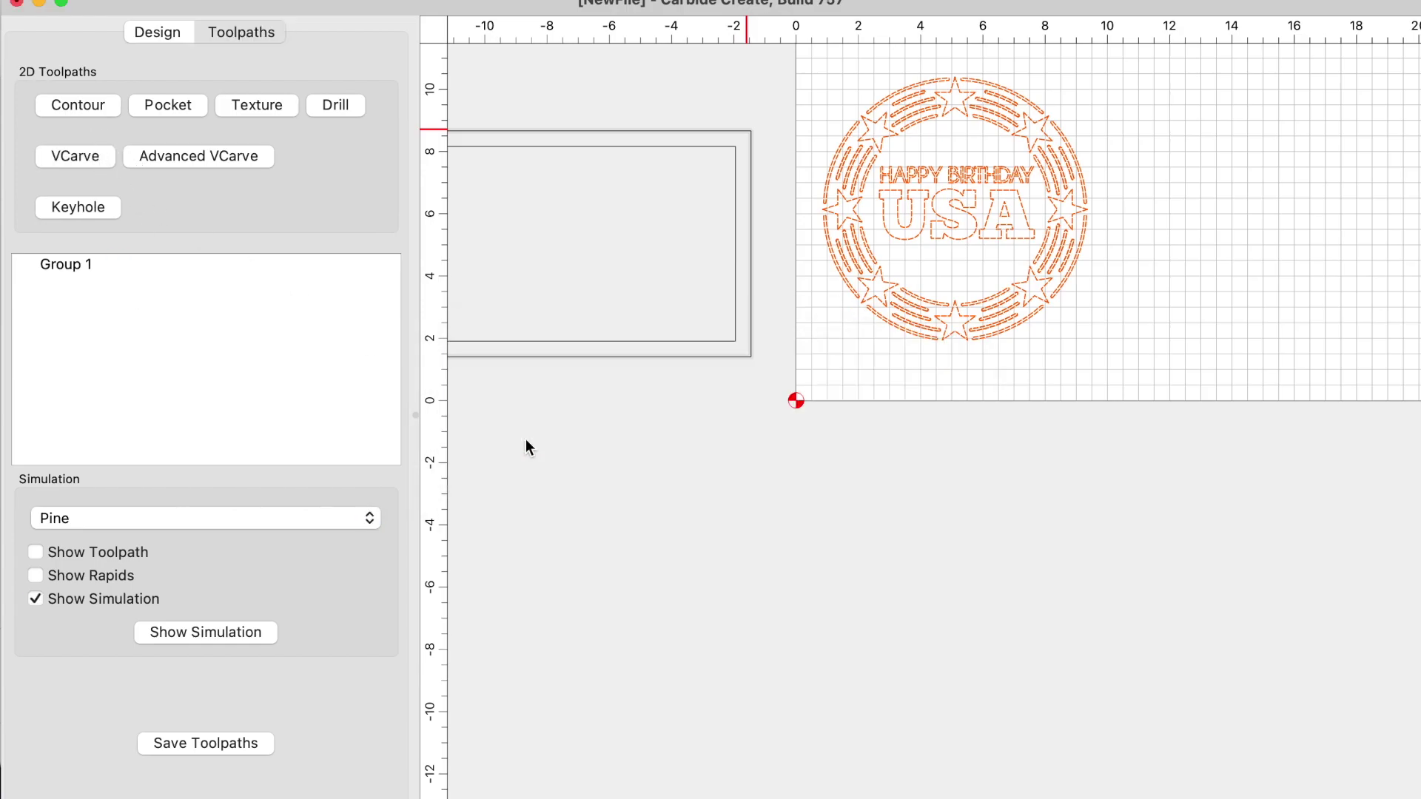
click(274, 495)
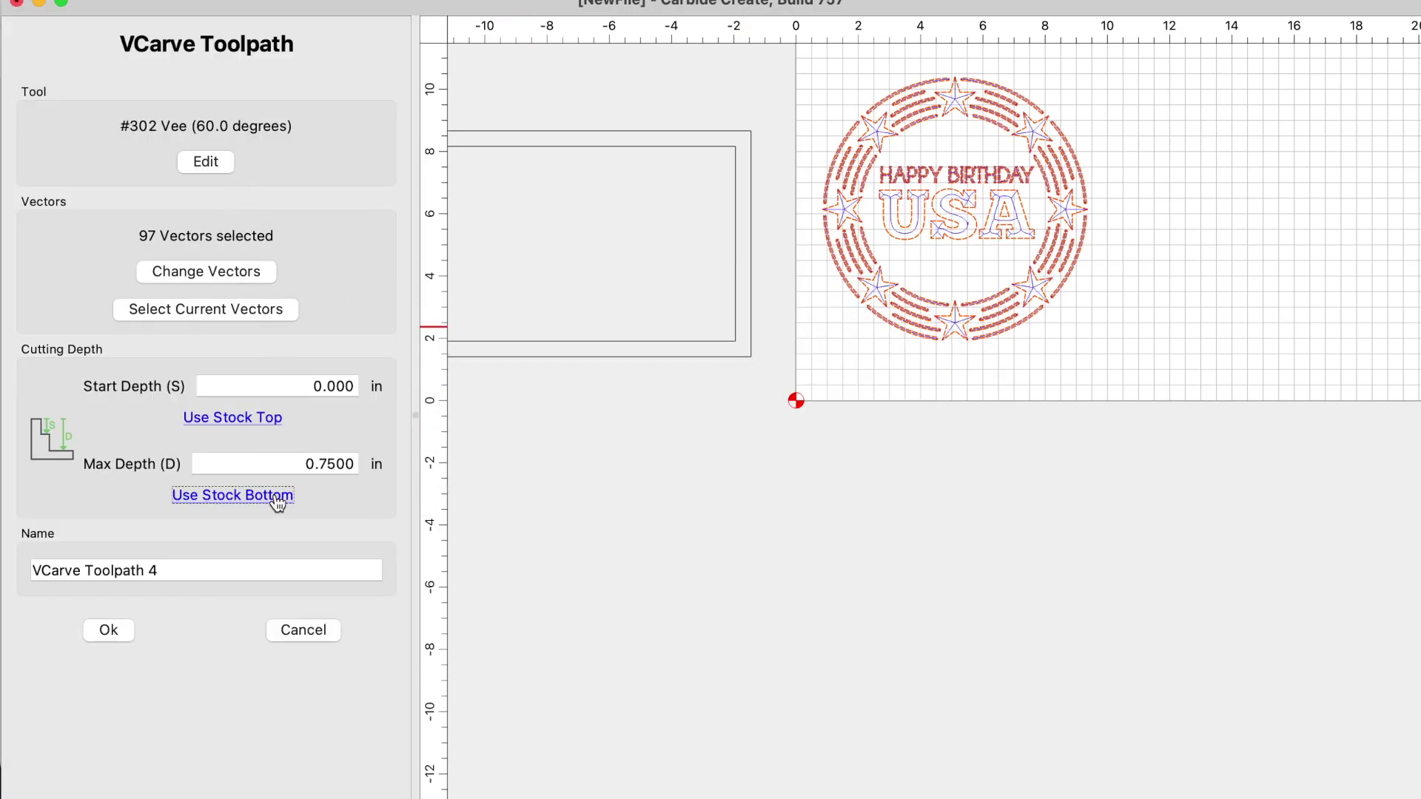
click(113, 630)
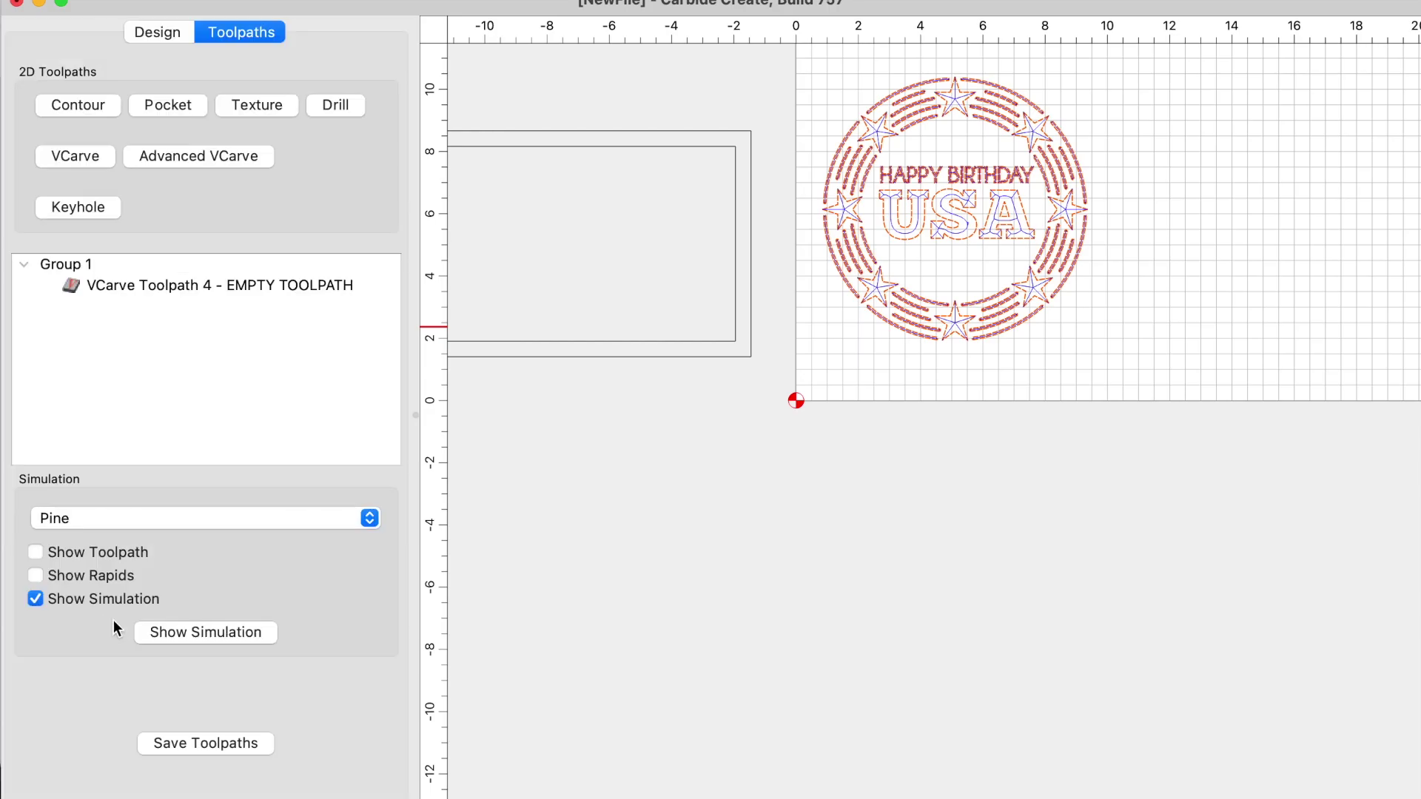
click(221, 640)
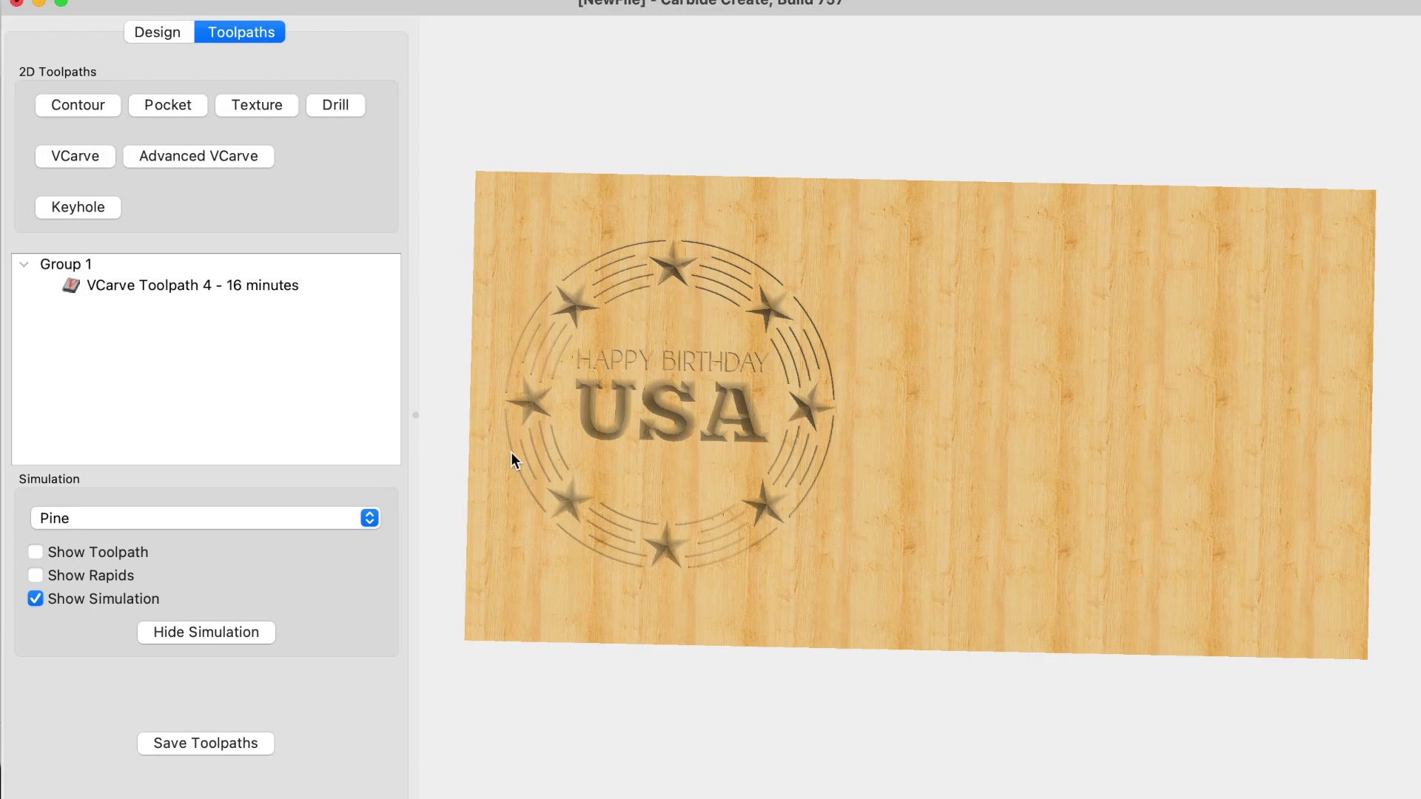
scroll(536, 501, up, 3)
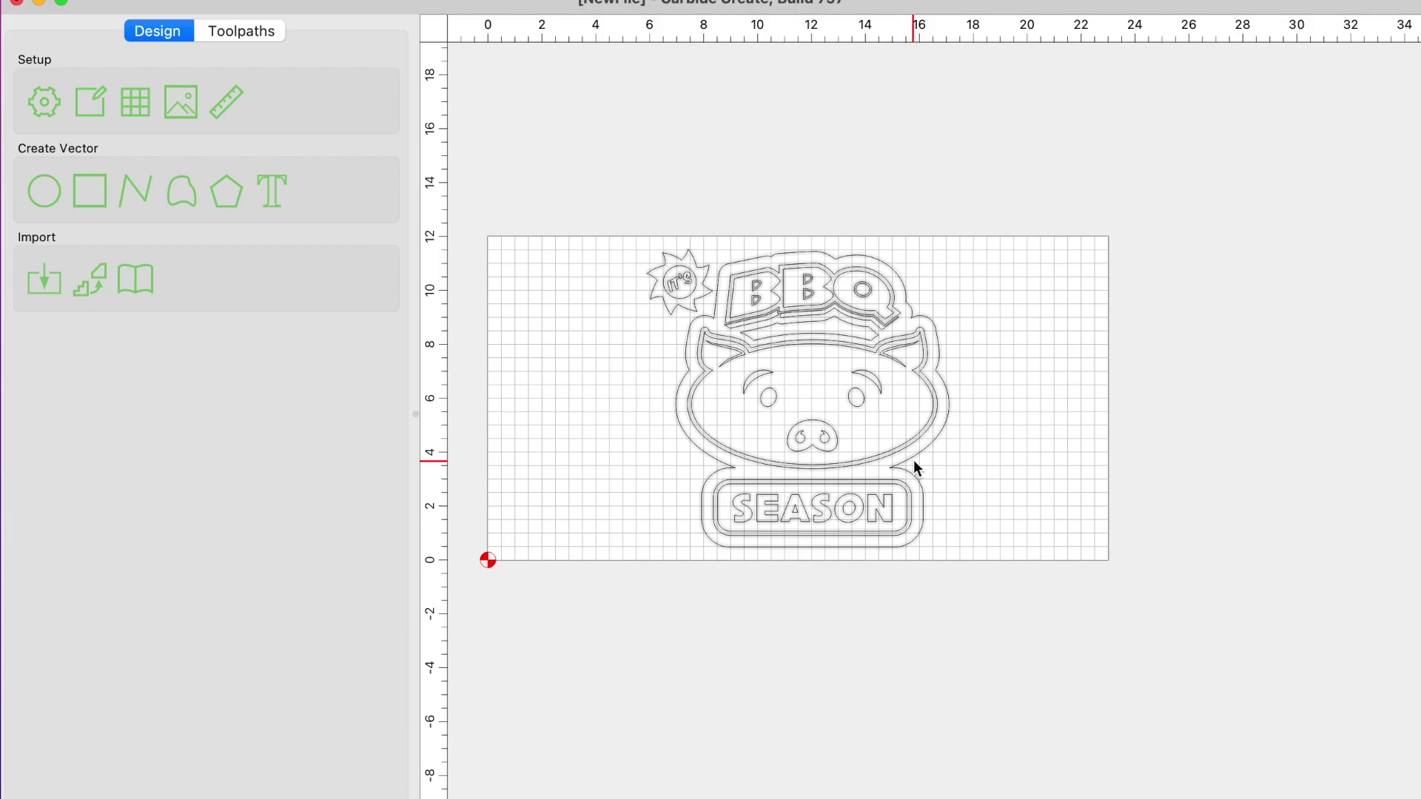
Step: Examine how the pocket toolpath on the BBQ pig design fills the gaps in the SEASON letters and the nostrils
scroll(916, 468, up, 1)
scroll(916, 468, up, 1)
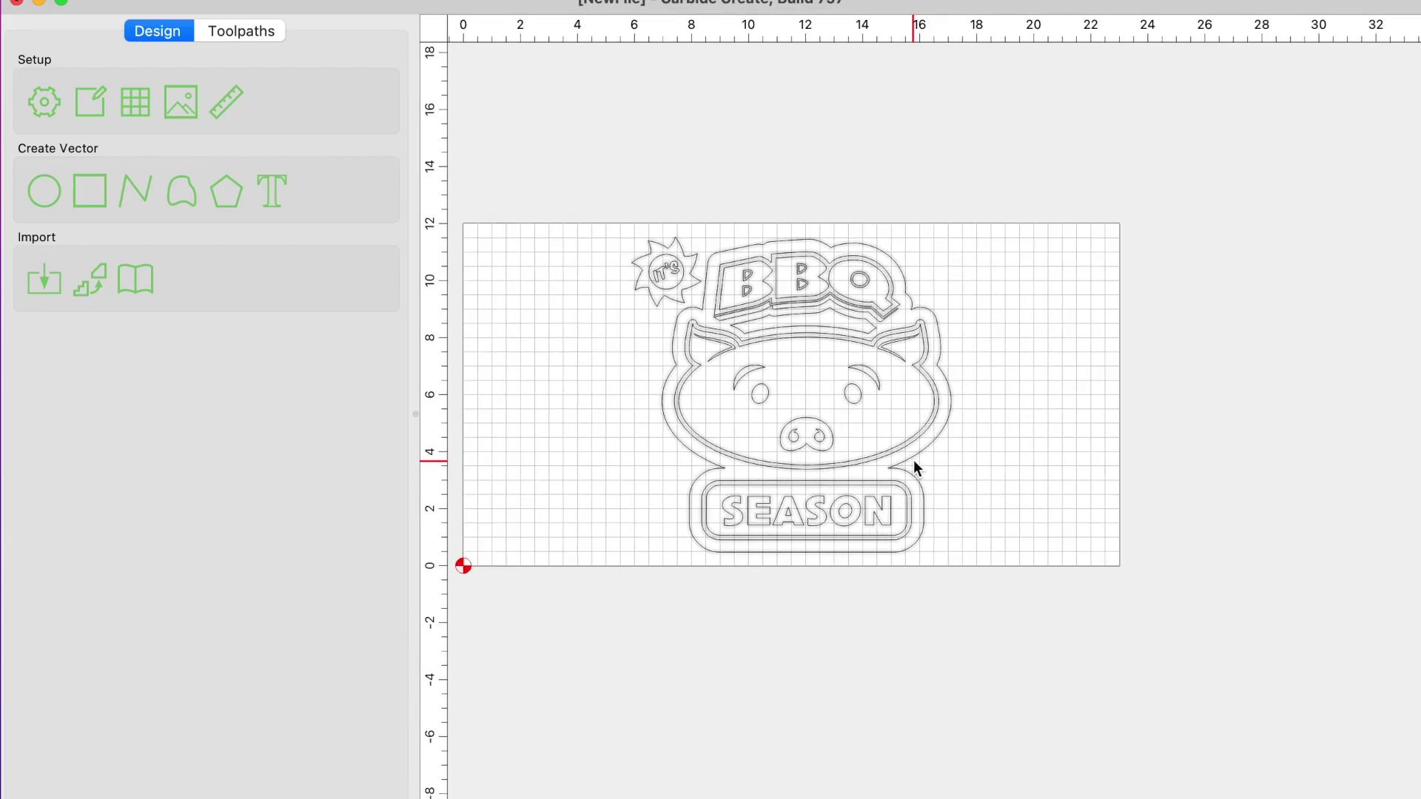
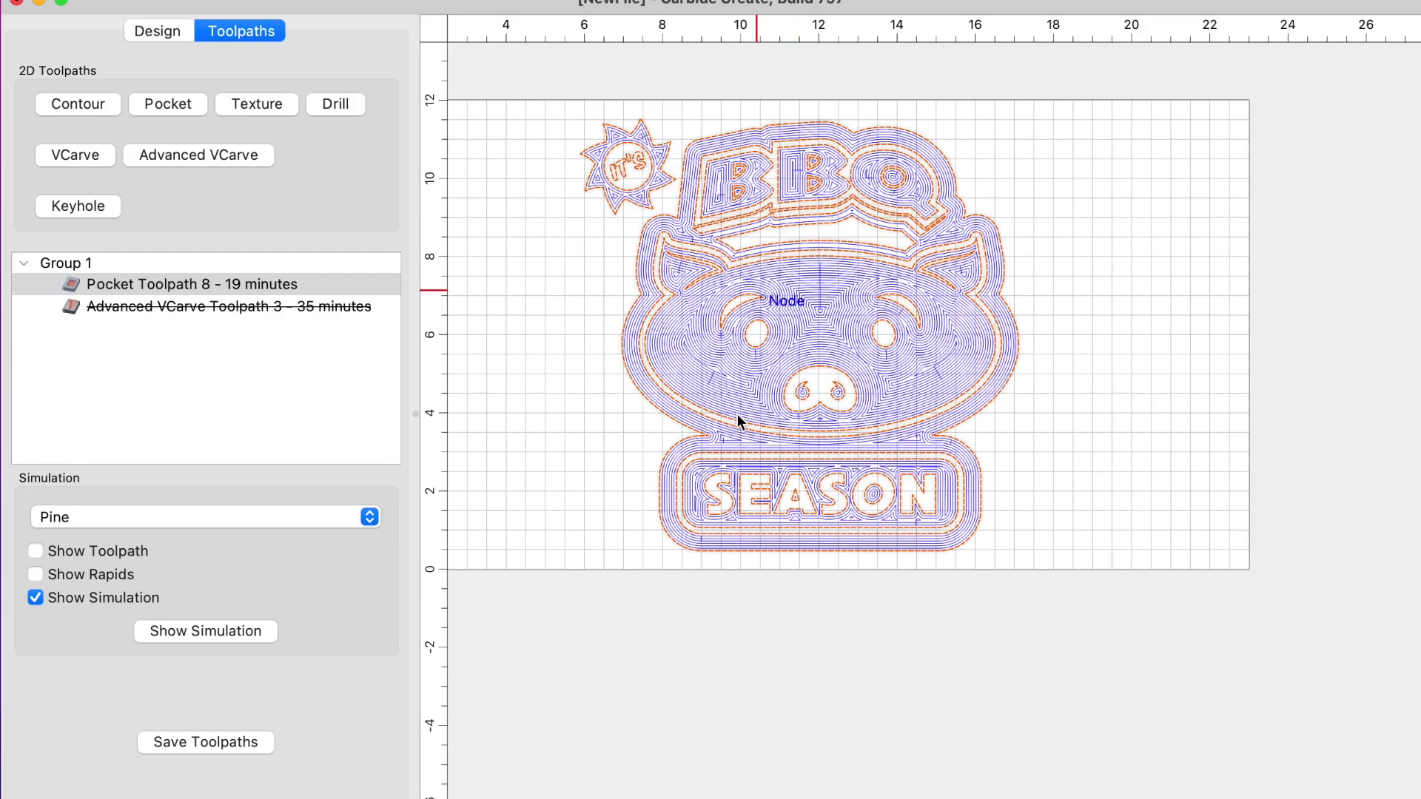
scroll(754, 525, up, 2)
scroll(755, 525, up, 8)
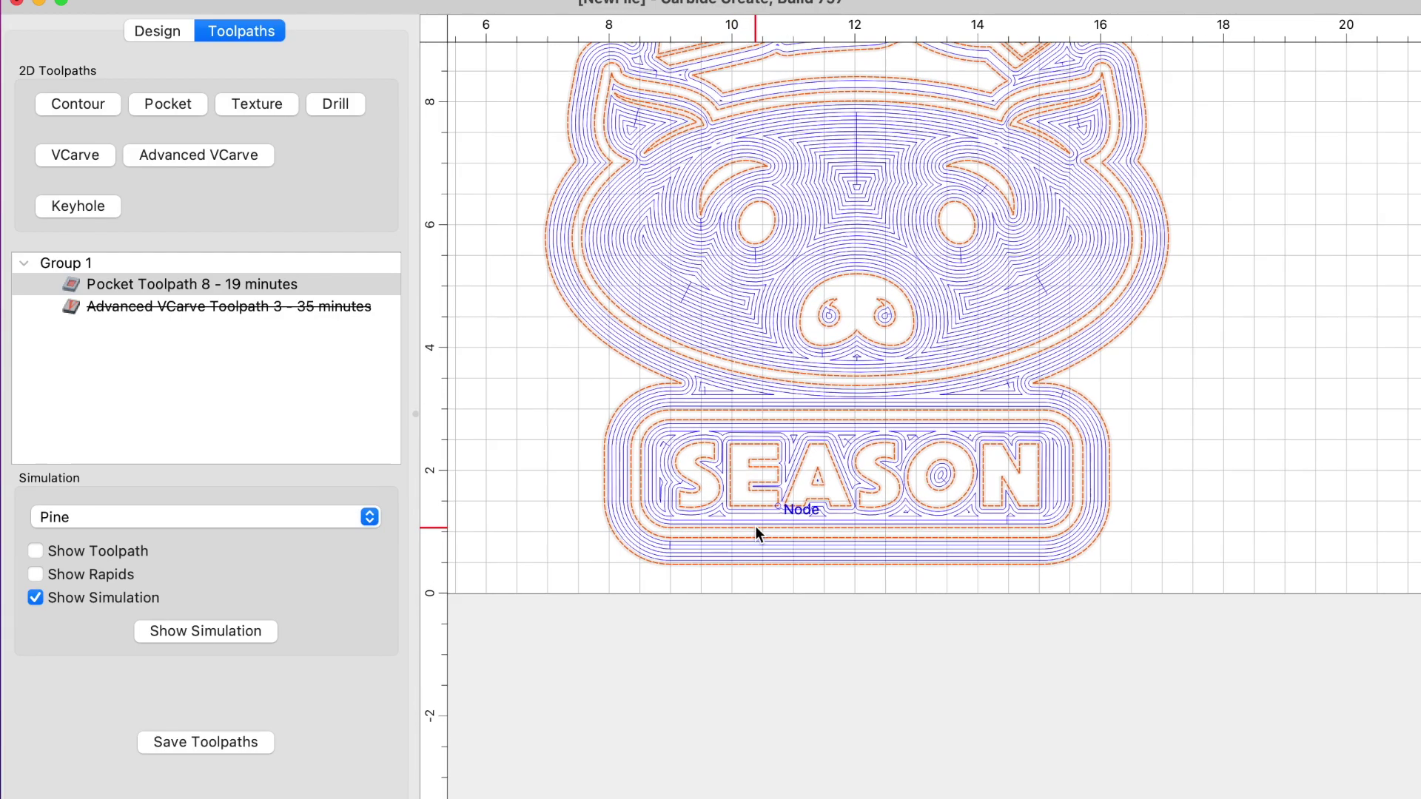
scroll(754, 526, up, 2)
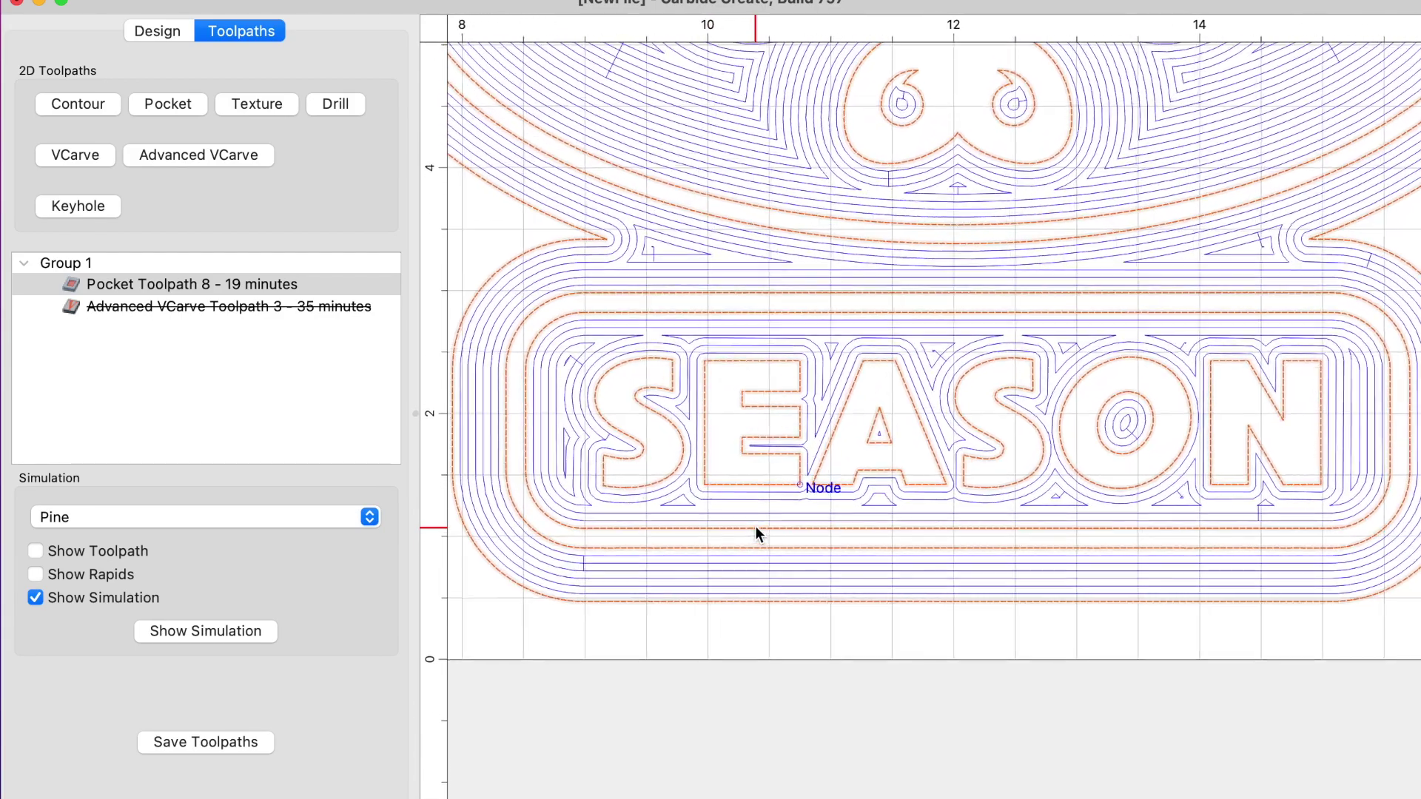
scroll(784, 379, up, 4)
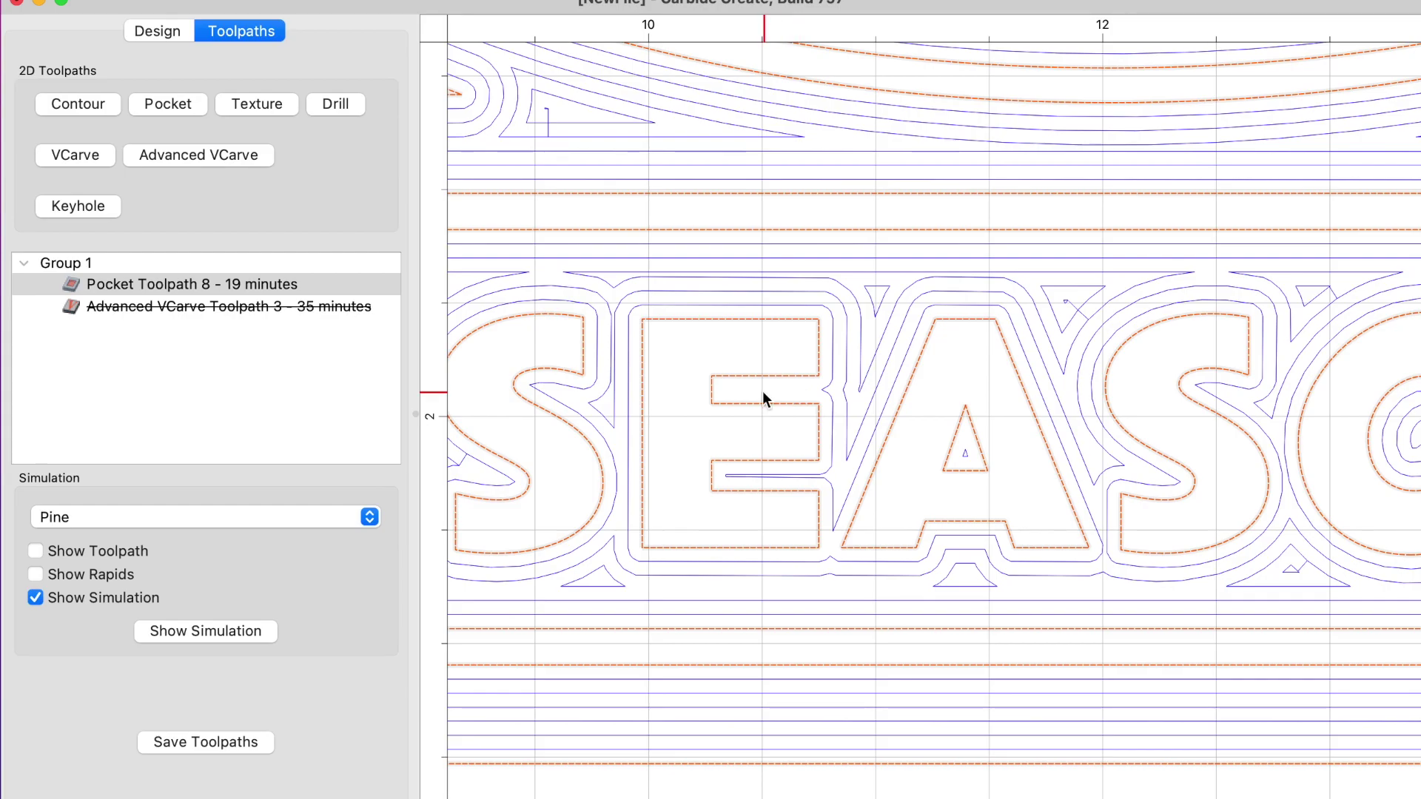
scroll(790, 400, down, 3)
scroll(823, 561, up, 3)
scroll(814, 555, up, 2)
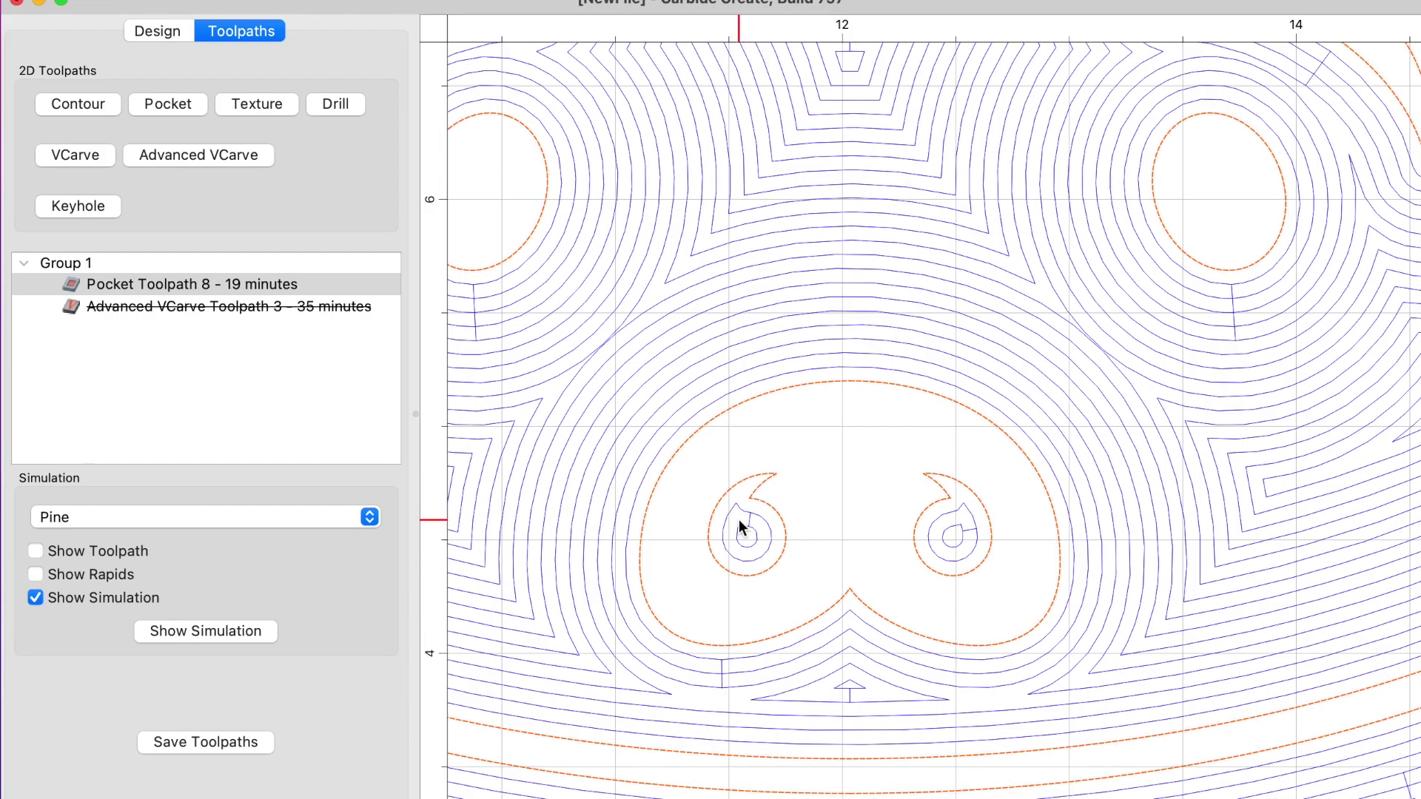
scroll(592, 527, down, 10)
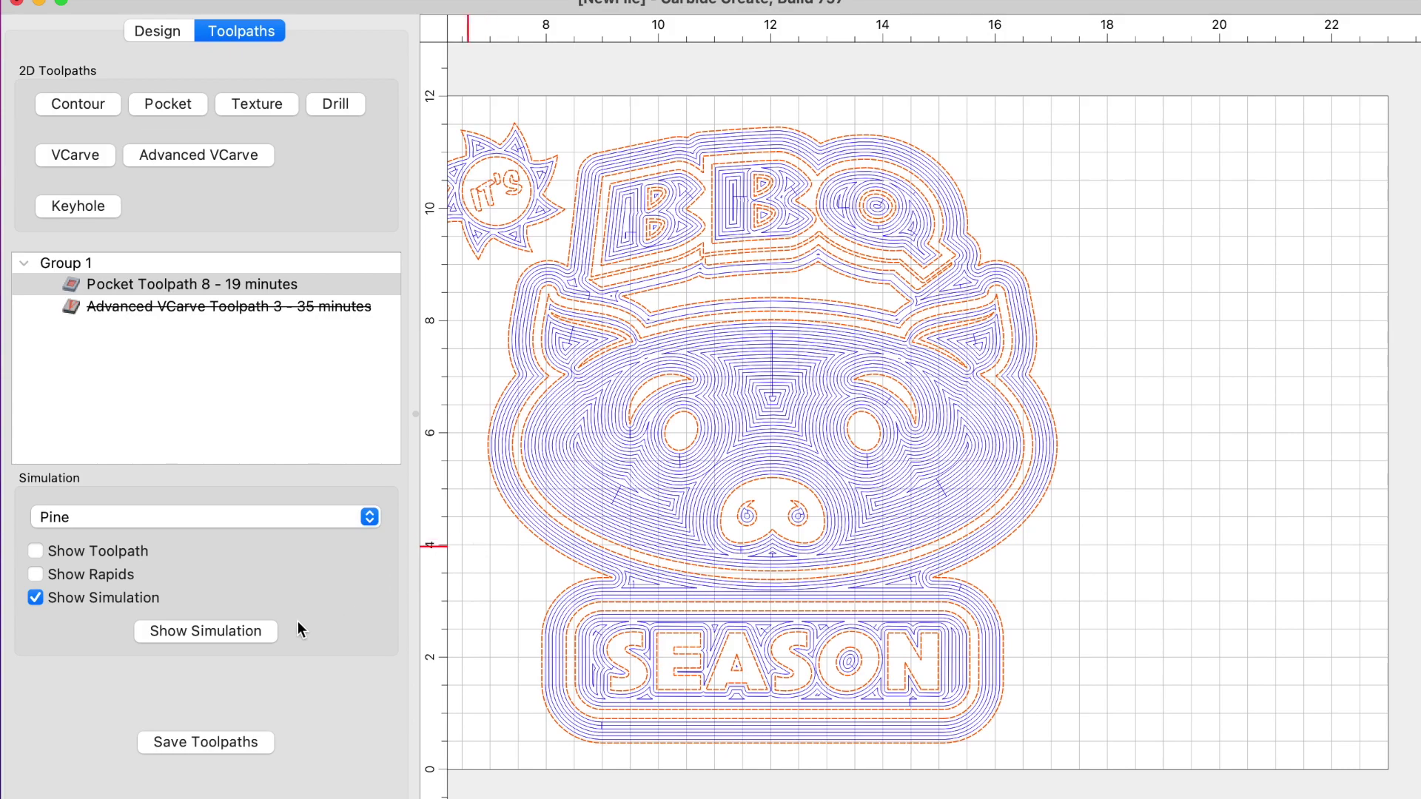
Step: Simulate the pocket toolpath and examine the carved pig snout and SEASON letters up close
click(245, 633)
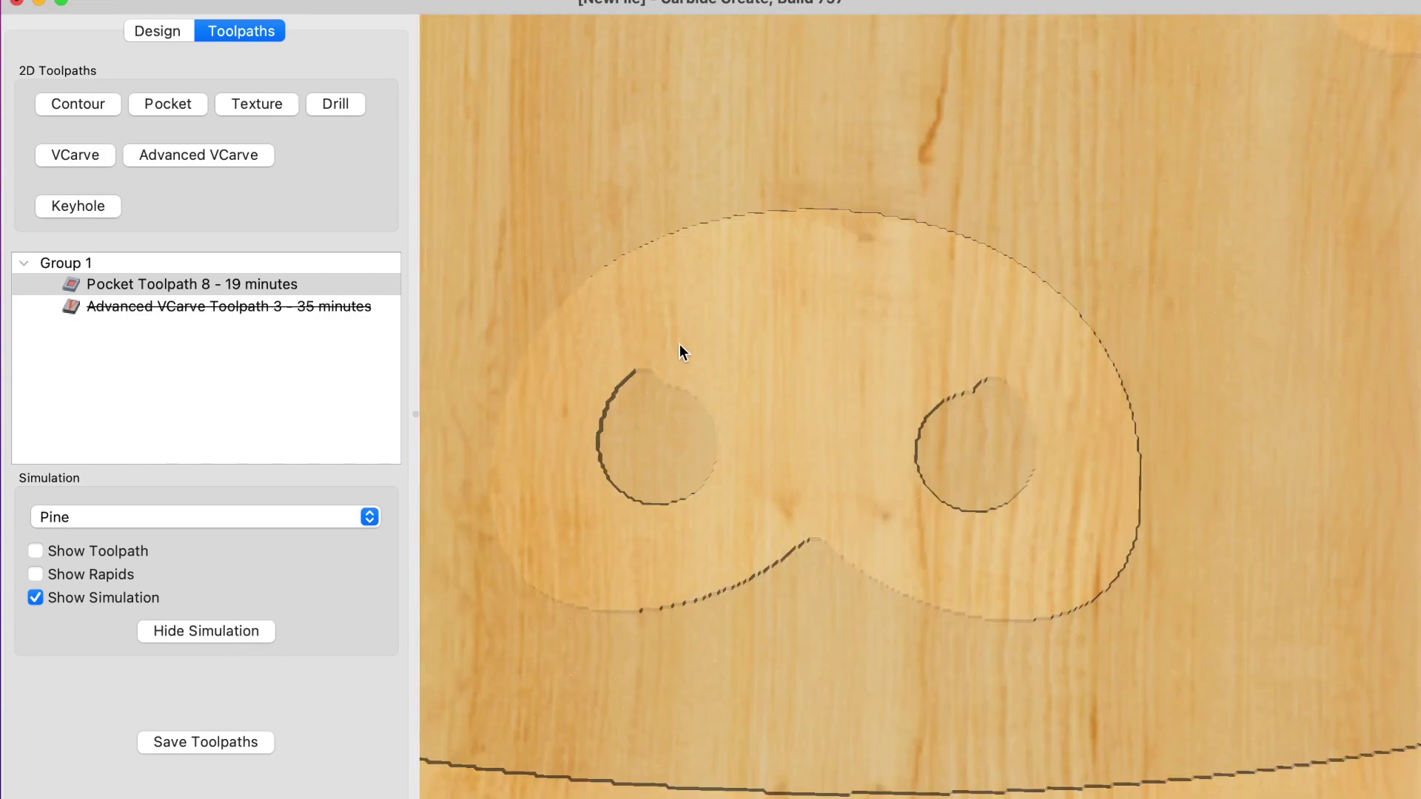
scroll(645, 378, down, 5)
scroll(1073, 241, down, 4)
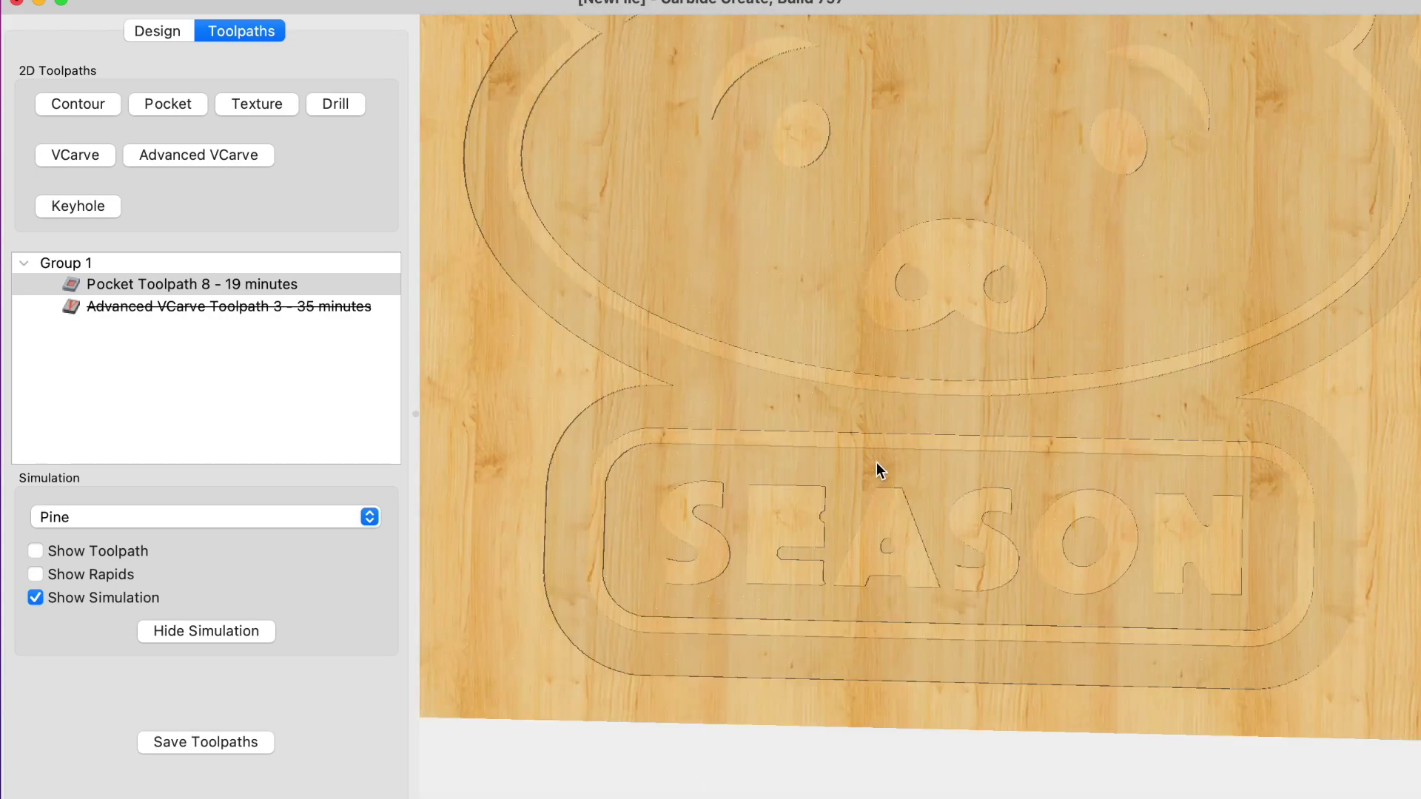
scroll(801, 557, up, 6)
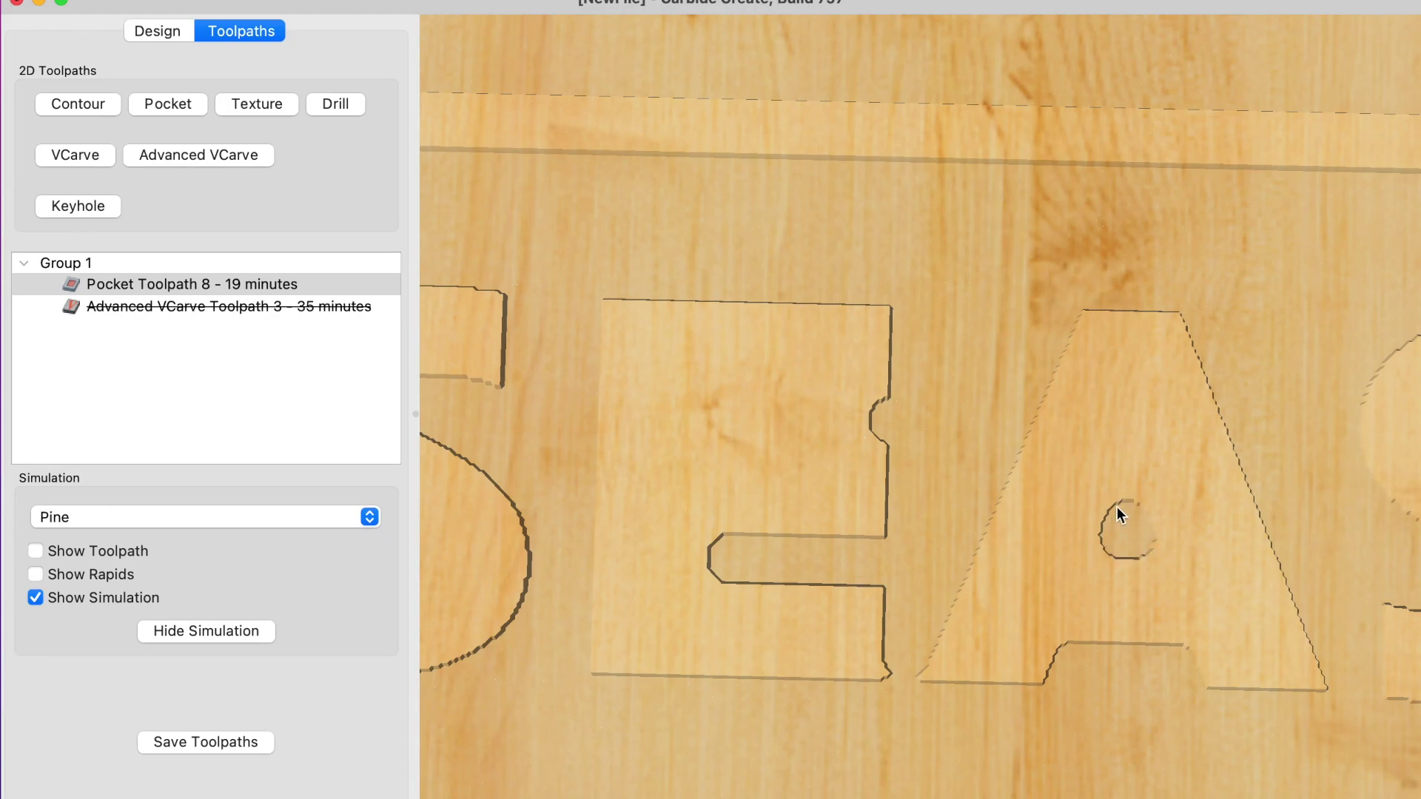
scroll(1117, 508, down, 8)
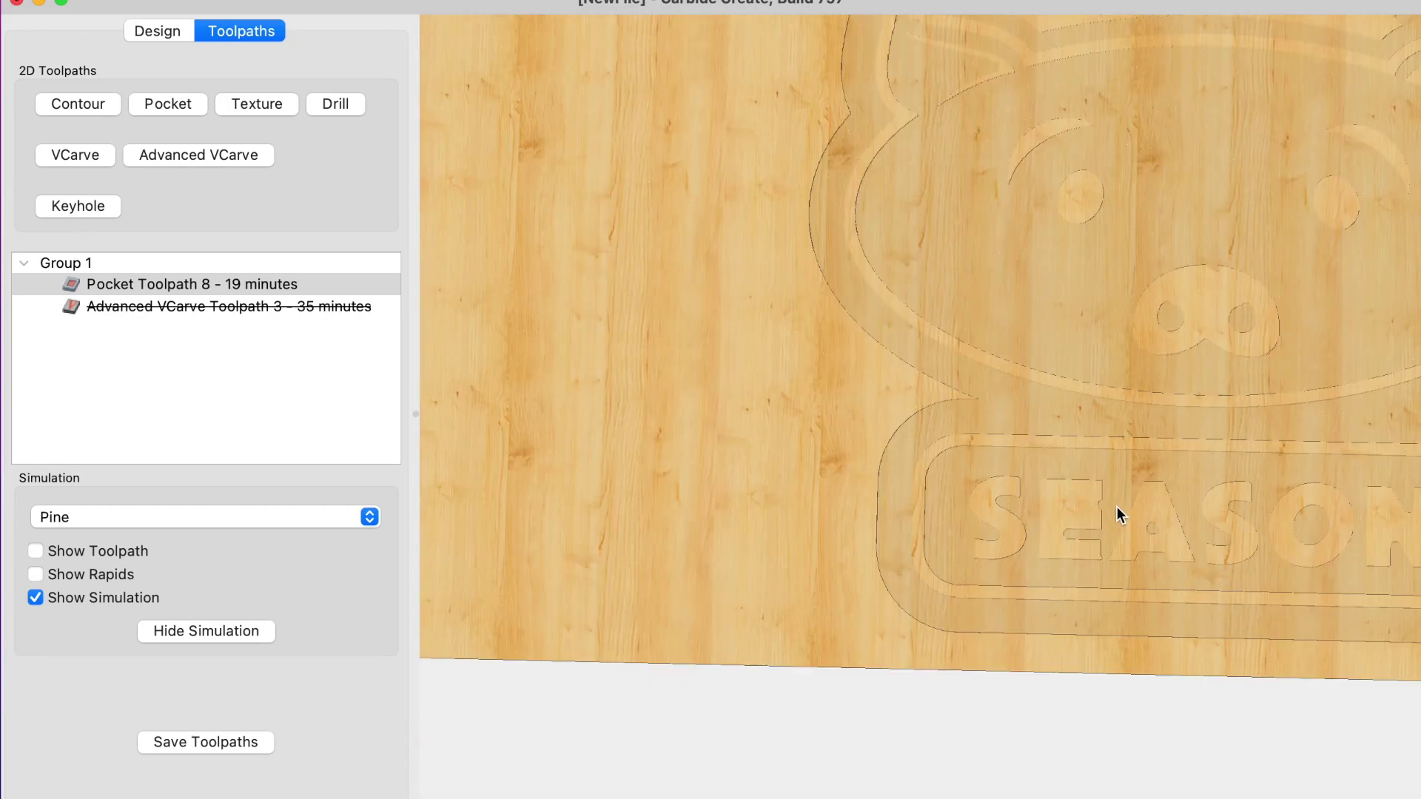
scroll(1119, 513, down, 2)
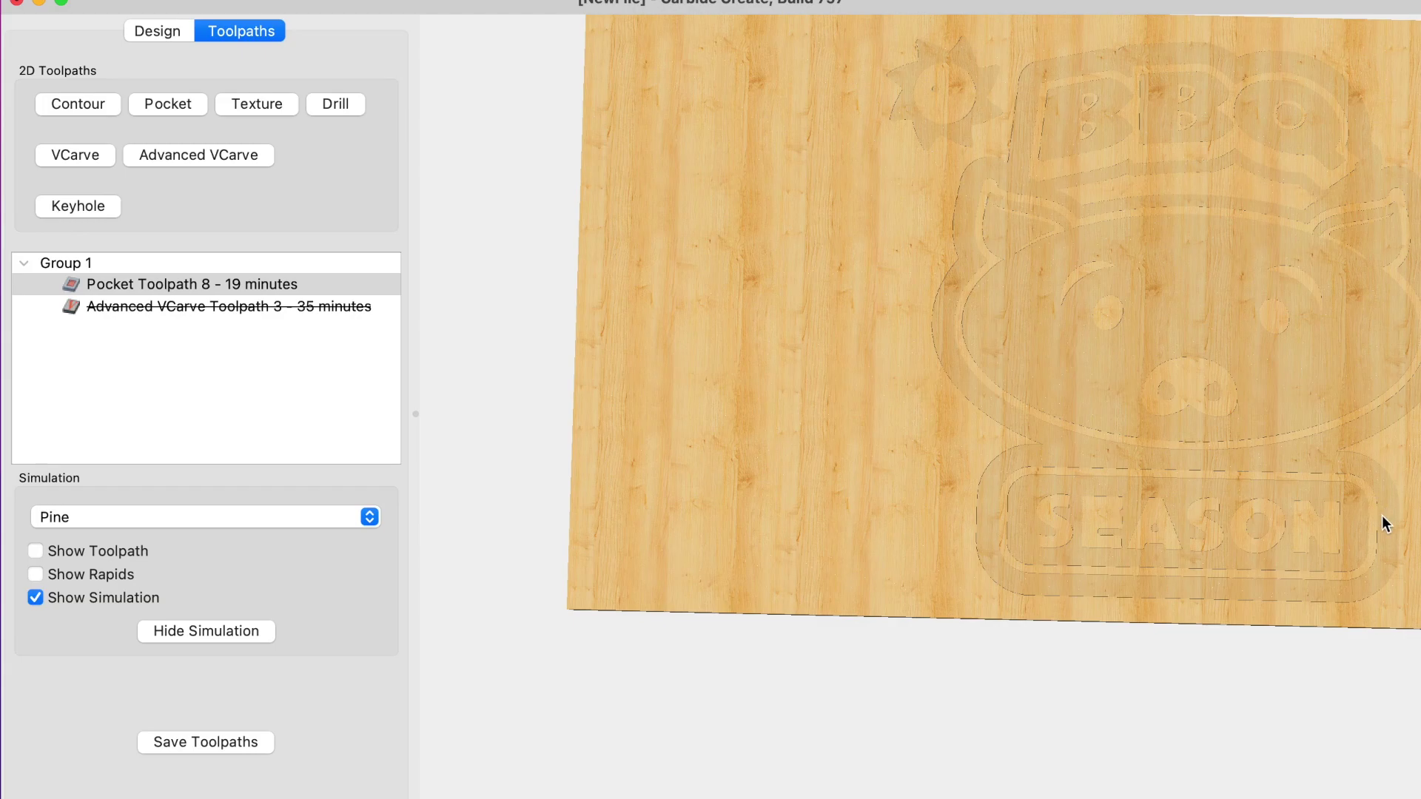
scroll(1382, 516, up, 8)
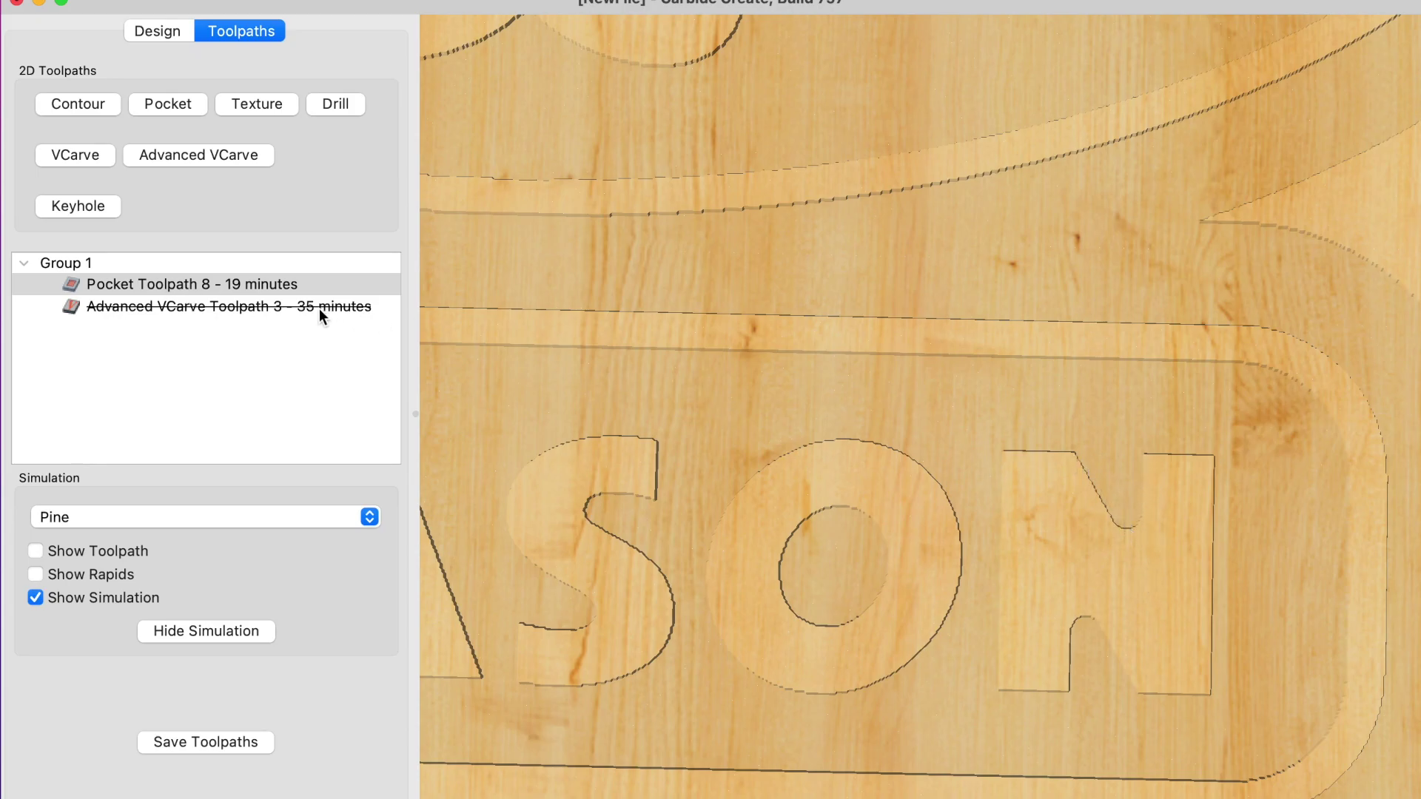
Step: Examine the pocket toolpath around the IT'S lettering in the sun badge and the simulation of the whole BBQ design
click(162, 32)
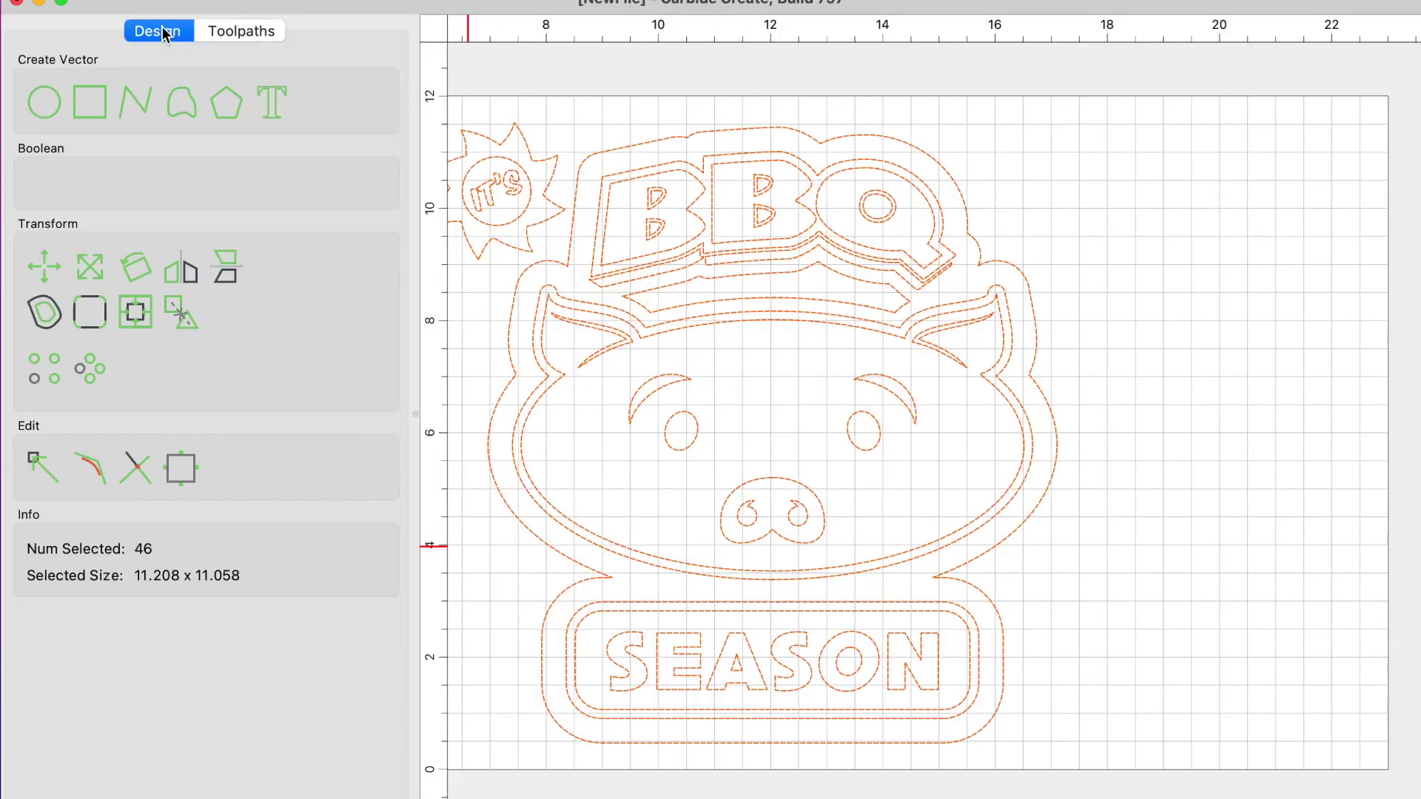
scroll(941, 699, up, 2)
scroll(941, 699, up, 3)
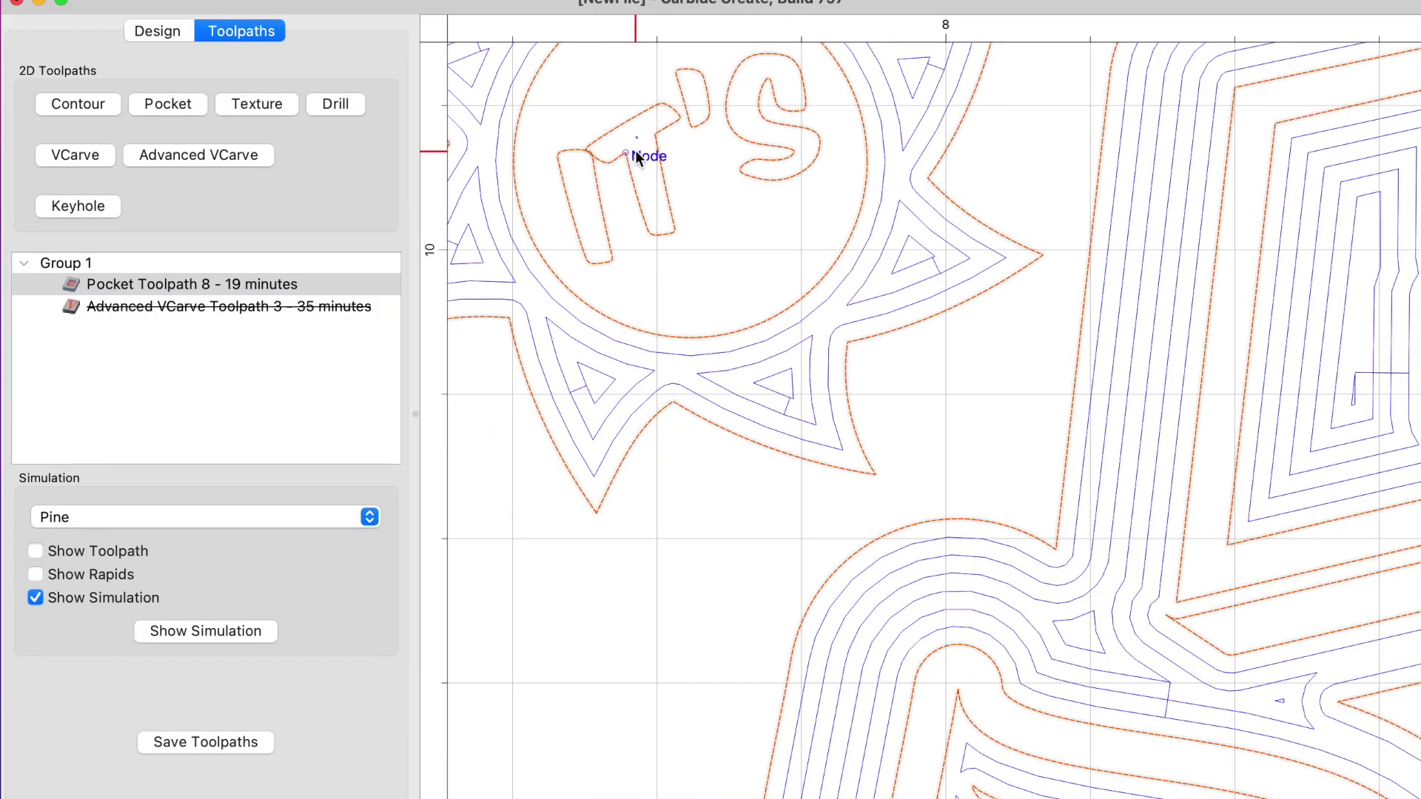
scroll(631, 146, up, 2)
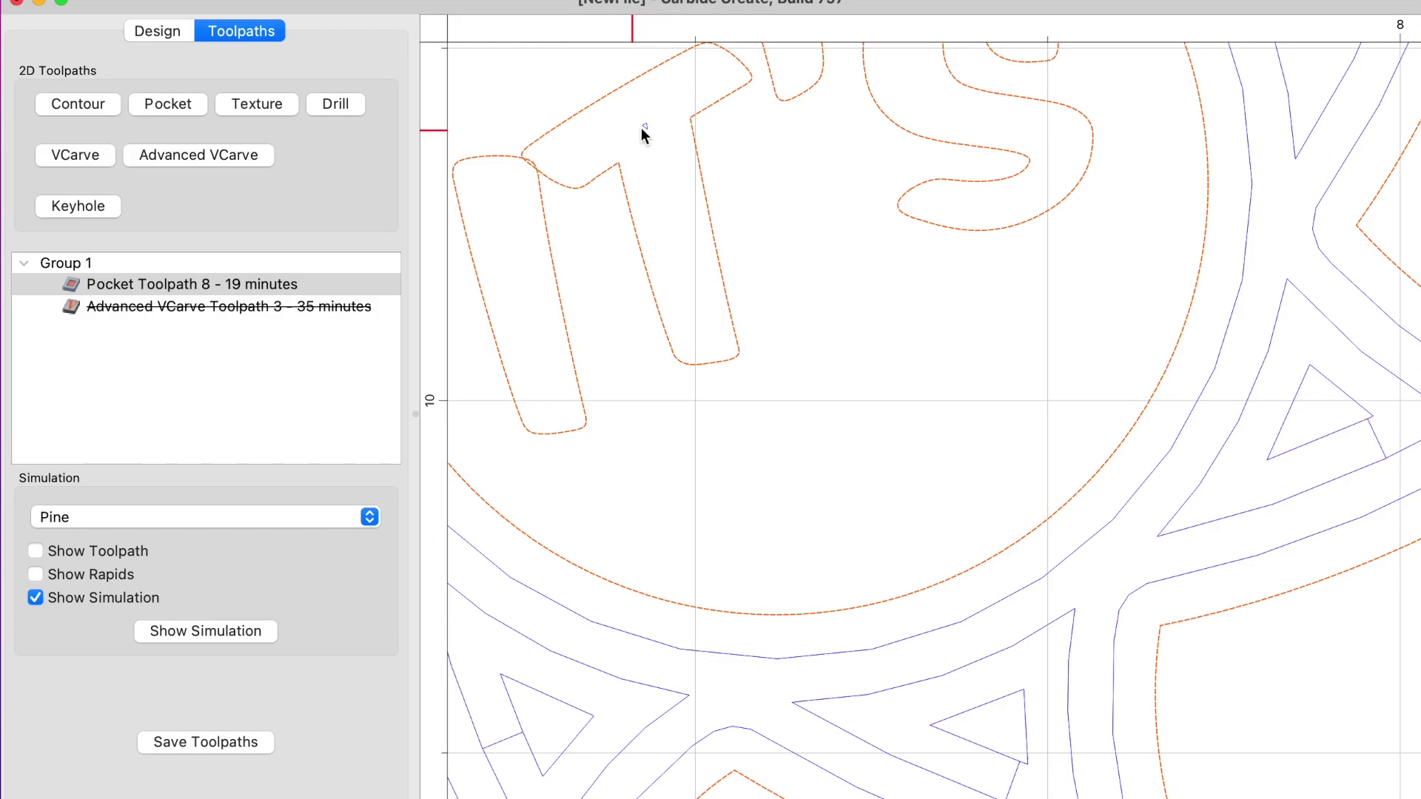
scroll(644, 127, down, 4)
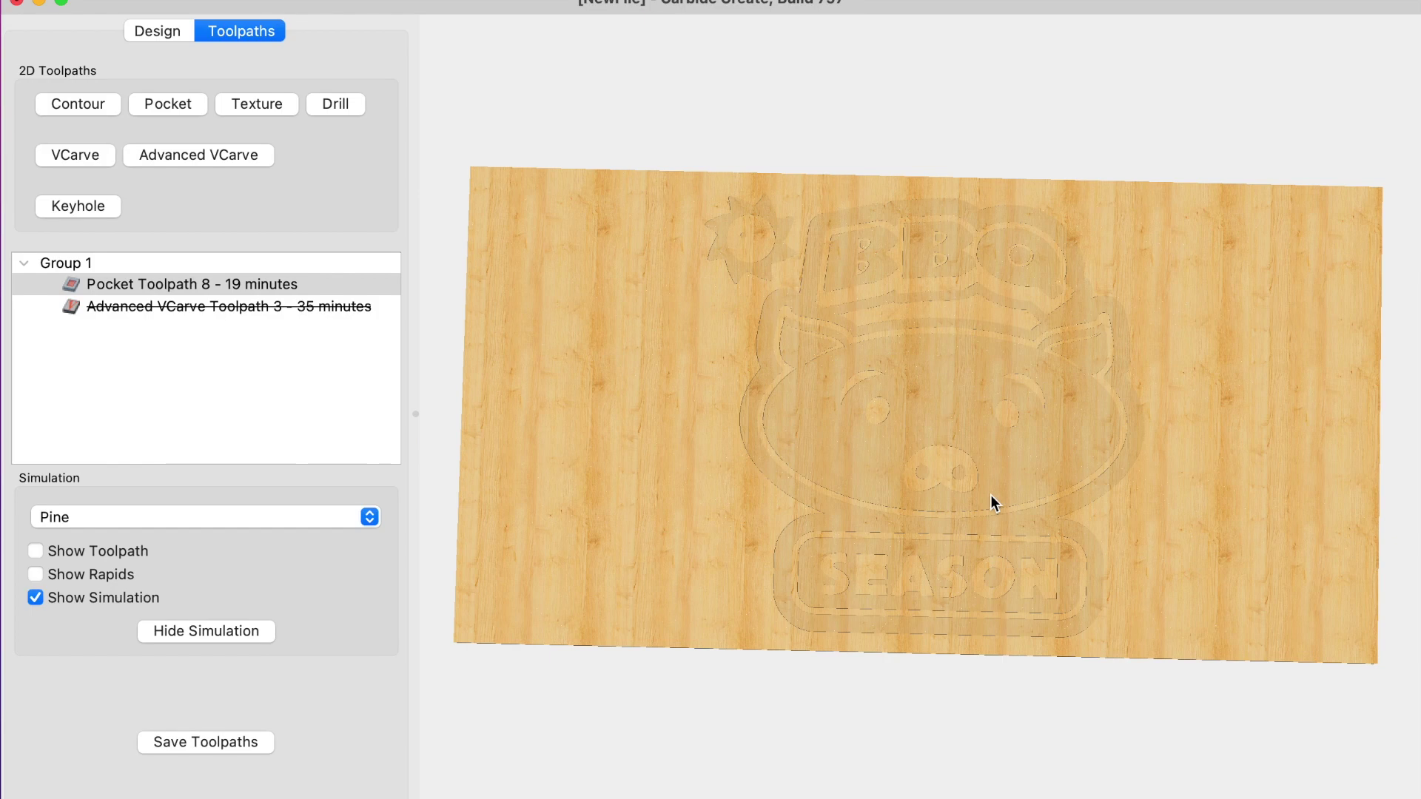
drag(990, 495, 1027, 493)
scroll(999, 459, up, 2)
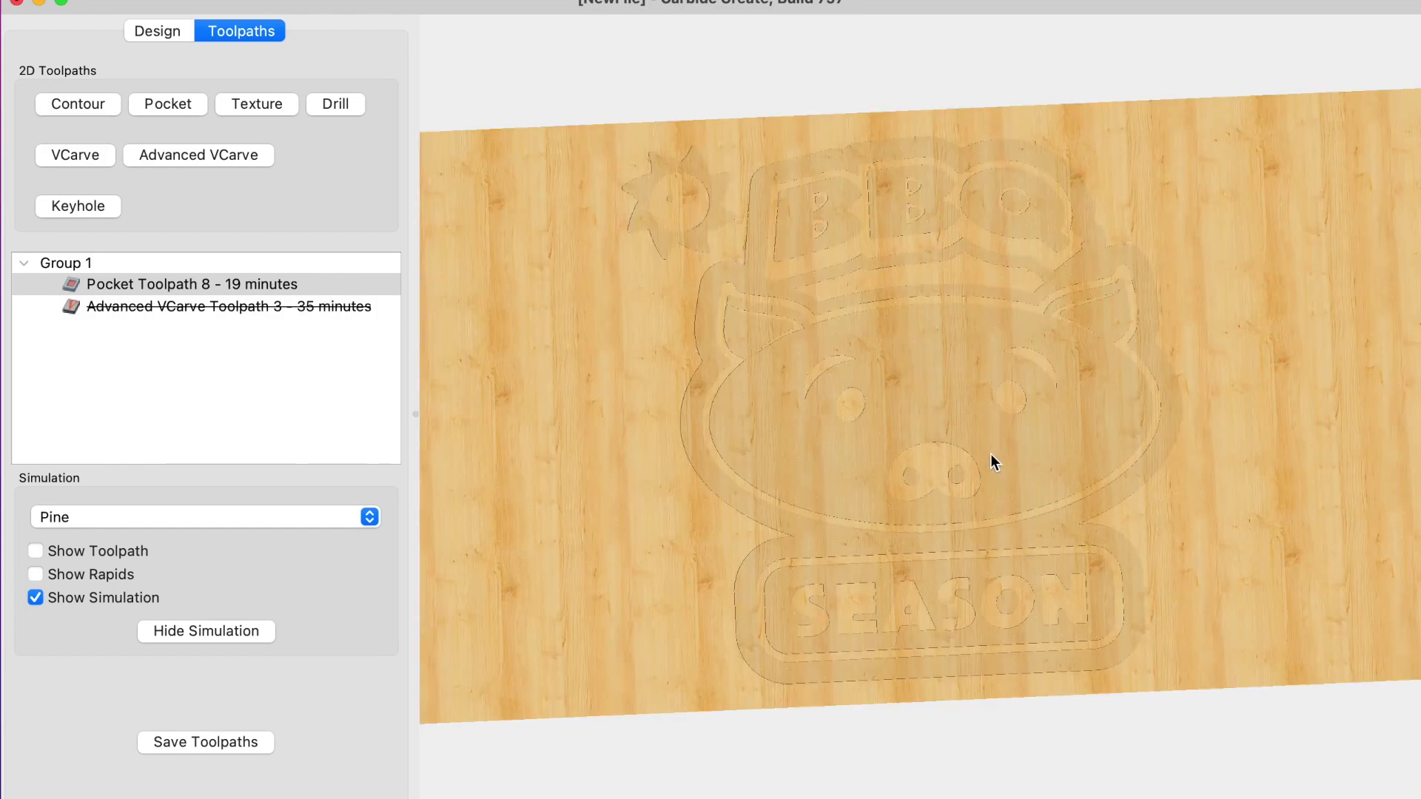
Step: Disable Pocket Toolpath 8 and enable Advanced VCarve Toolpath 3
right_click(190, 285)
click(220, 342)
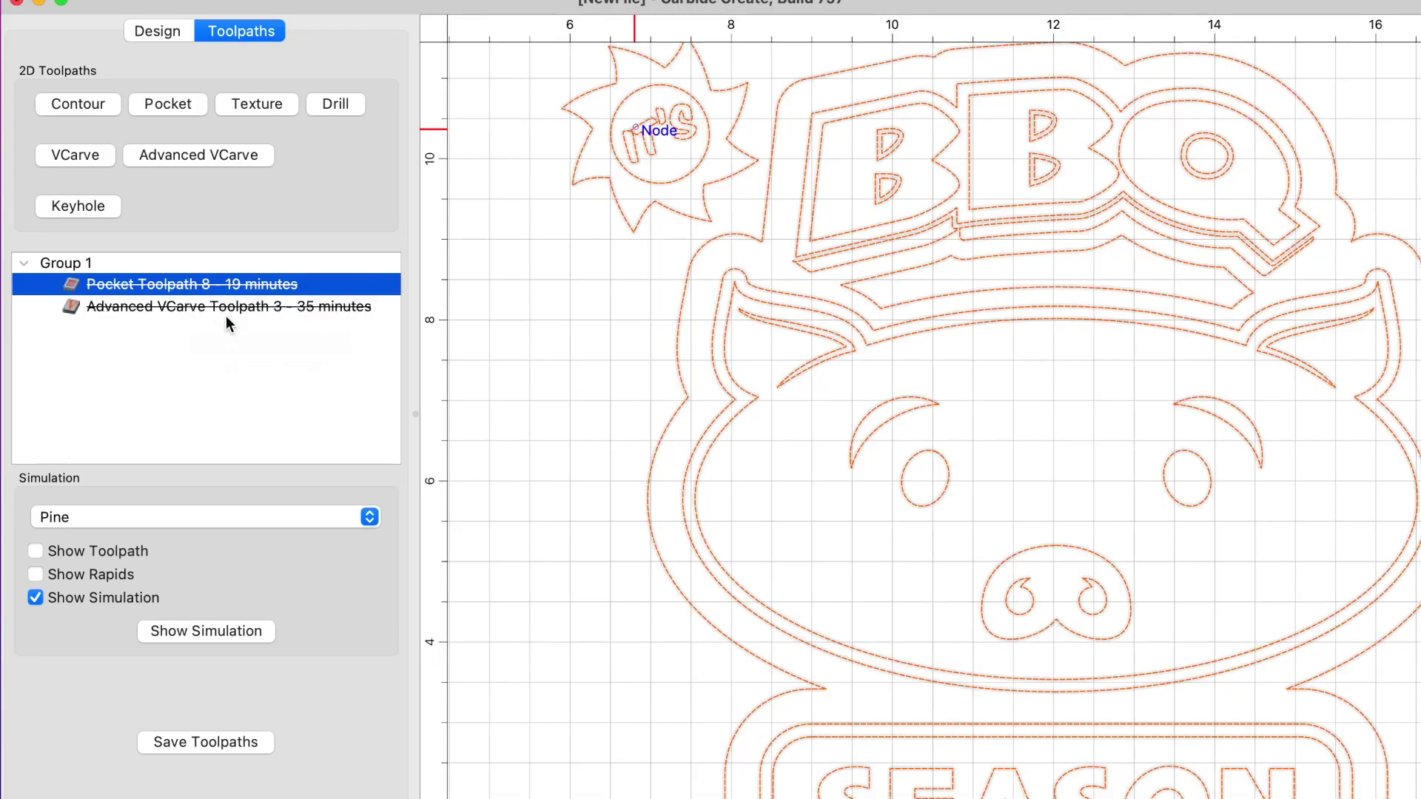
click(232, 309)
right_click(232, 310)
click(246, 363)
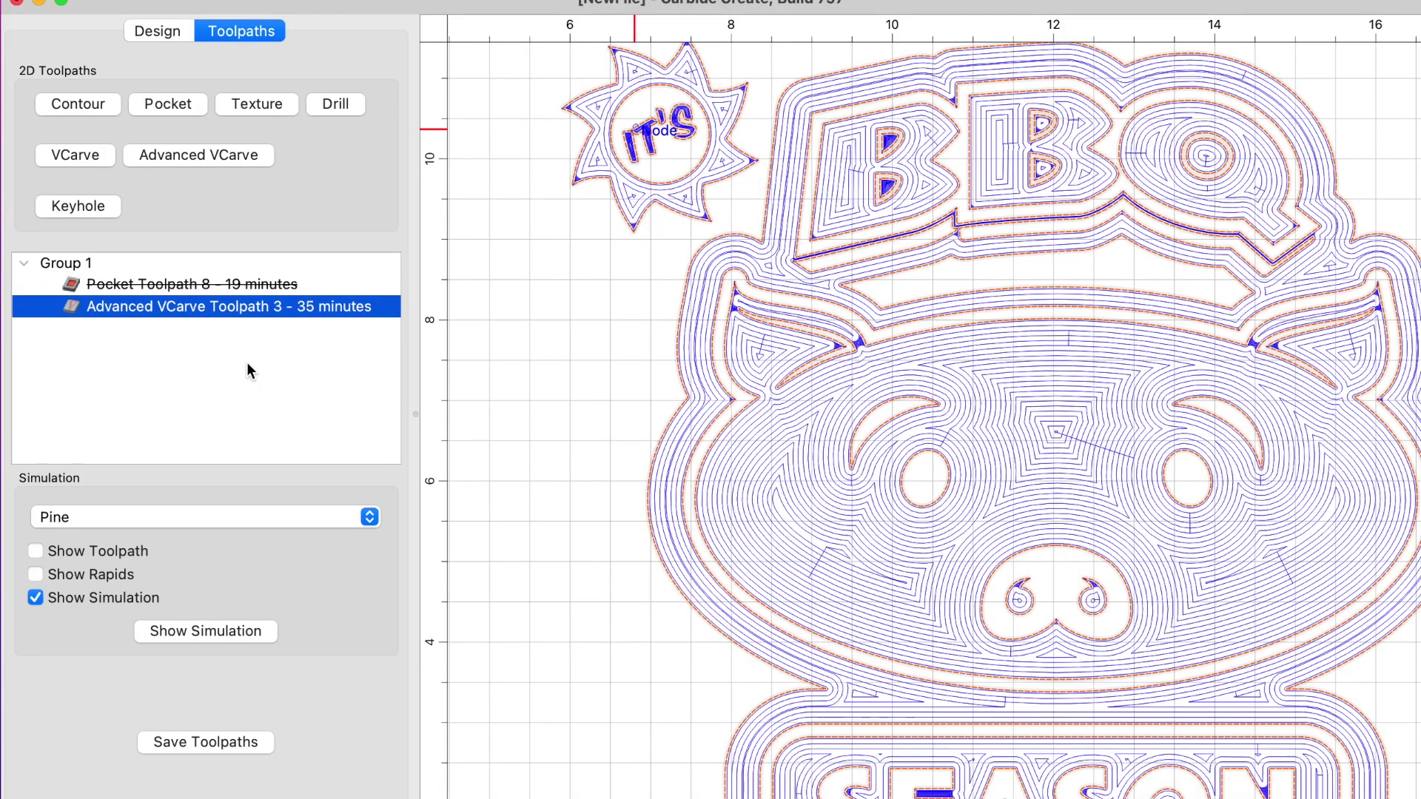
Step: Examine how the advanced V-carve toolpath covers the narrow gaps and corners of the SEASON letters
scroll(773, 360, down, 3)
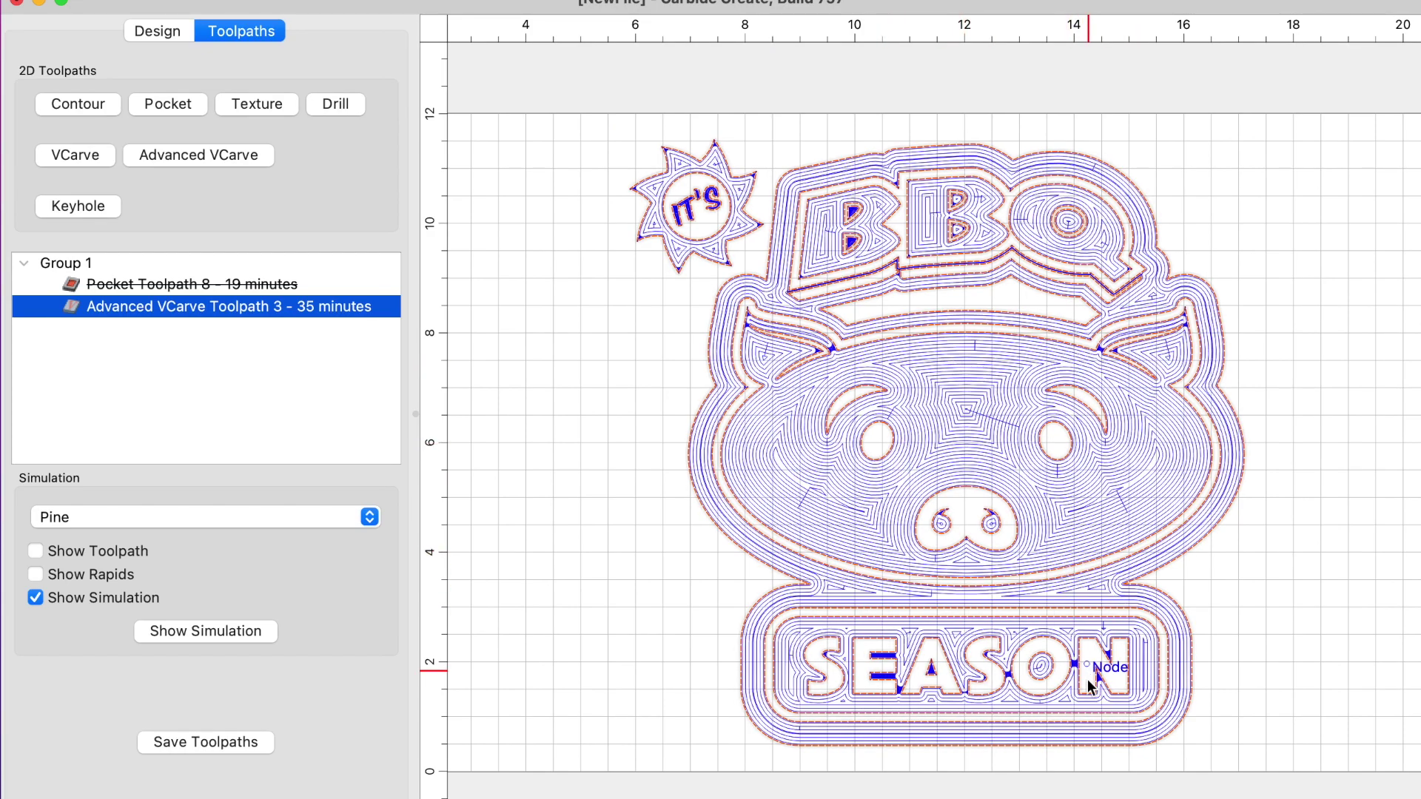
scroll(1080, 688, up, 3)
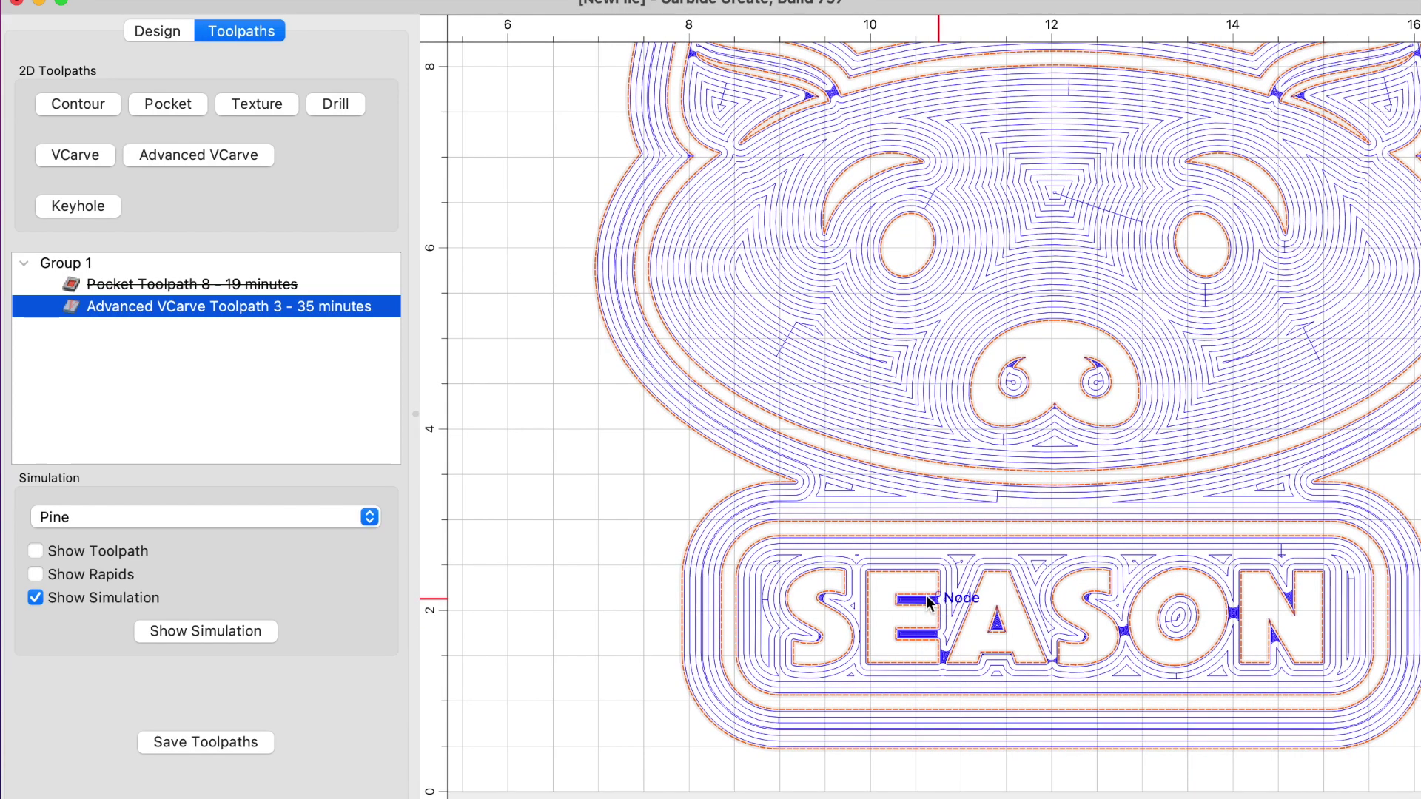
scroll(934, 658, up, 1)
scroll(931, 657, up, 8)
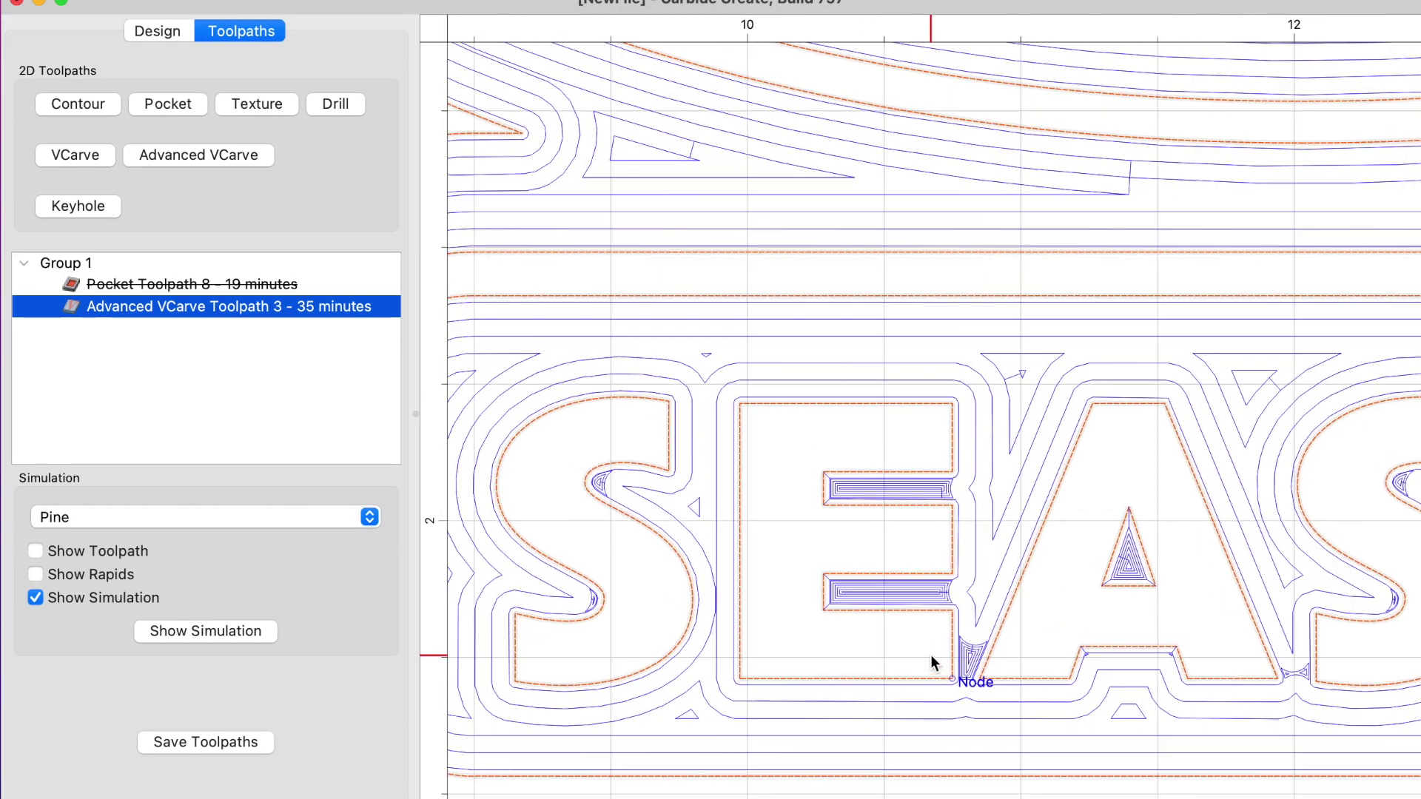
Step: Inspect the advanced V-carve toolpath inside the E's slots and around the O and N of the SEASON lettering
scroll(933, 640, up, 1)
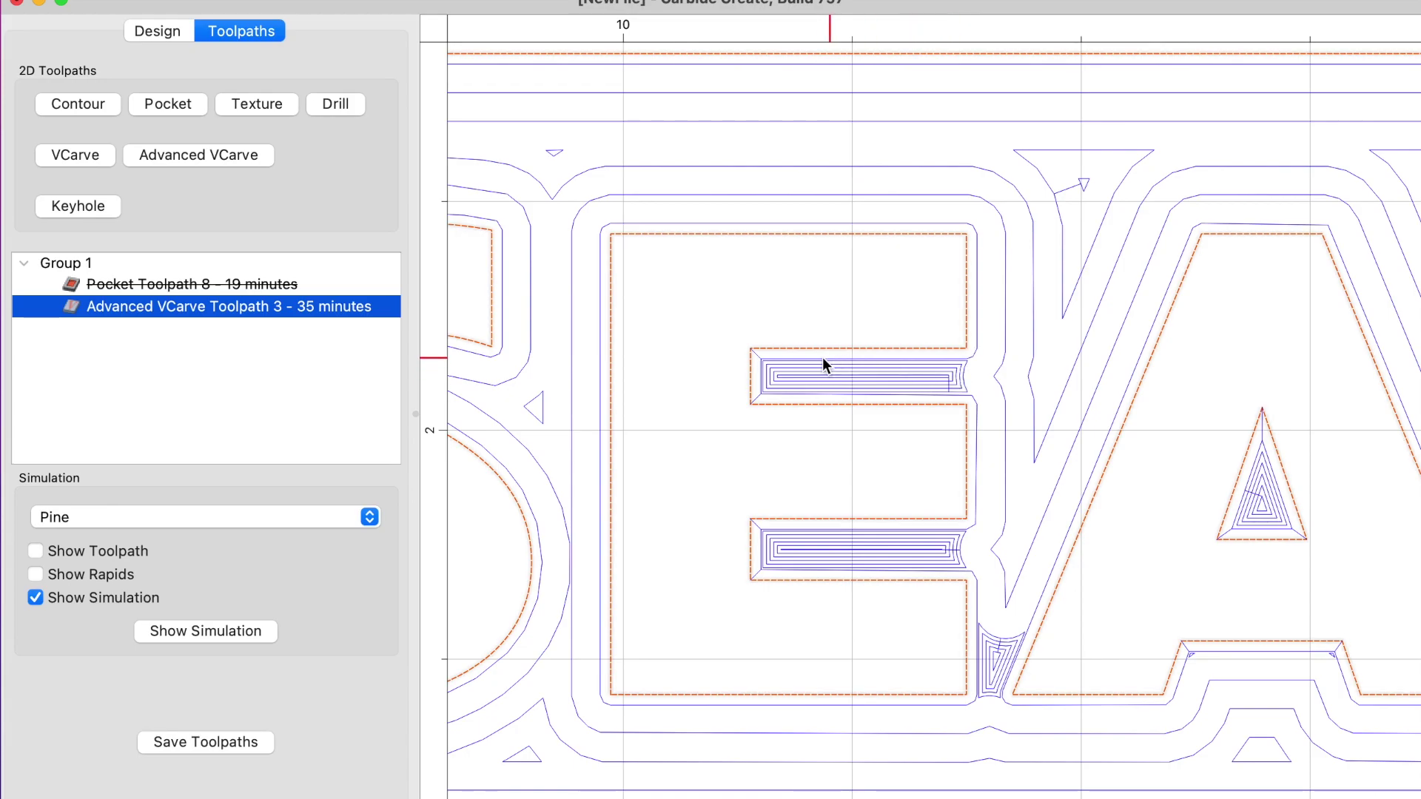
scroll(823, 358, down, 5)
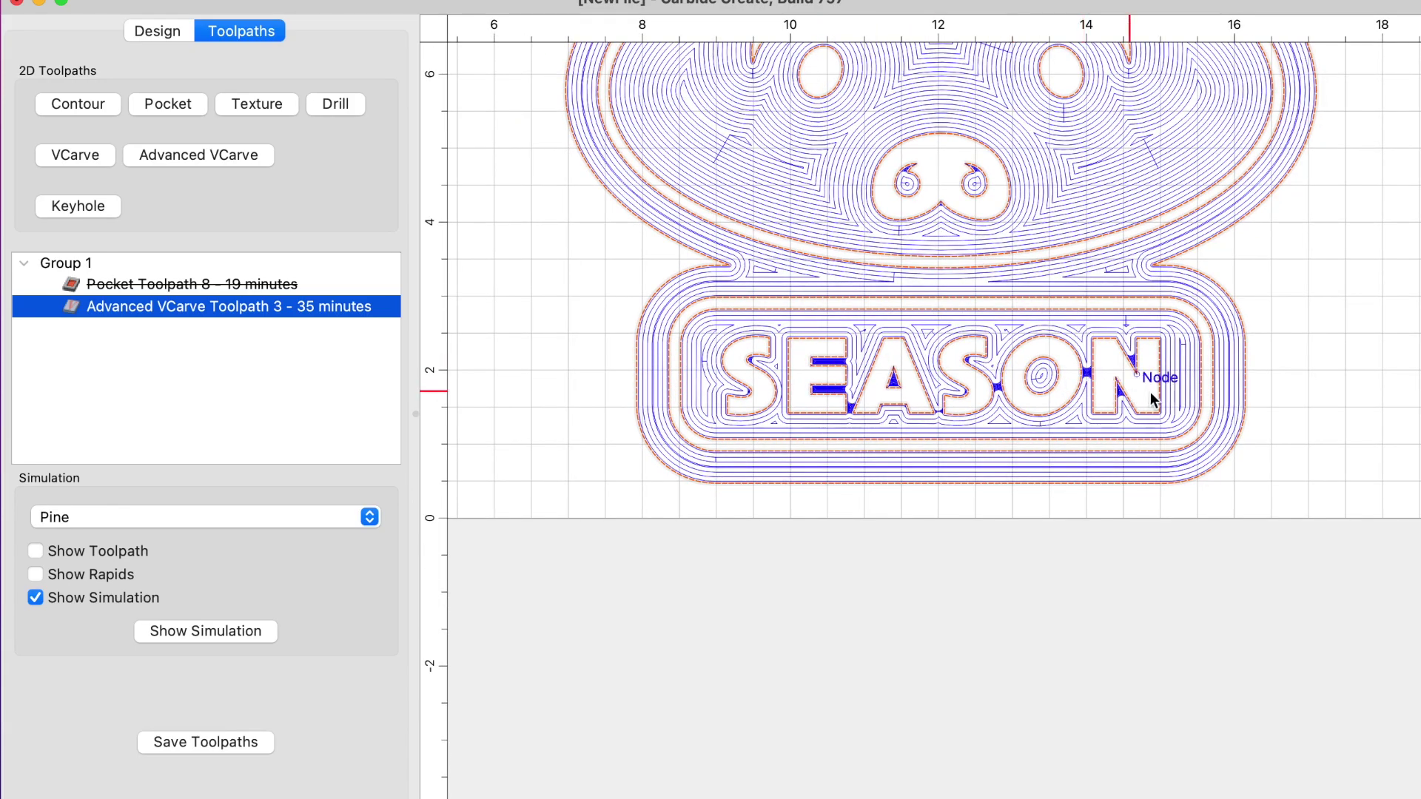
scroll(1147, 390, up, 6)
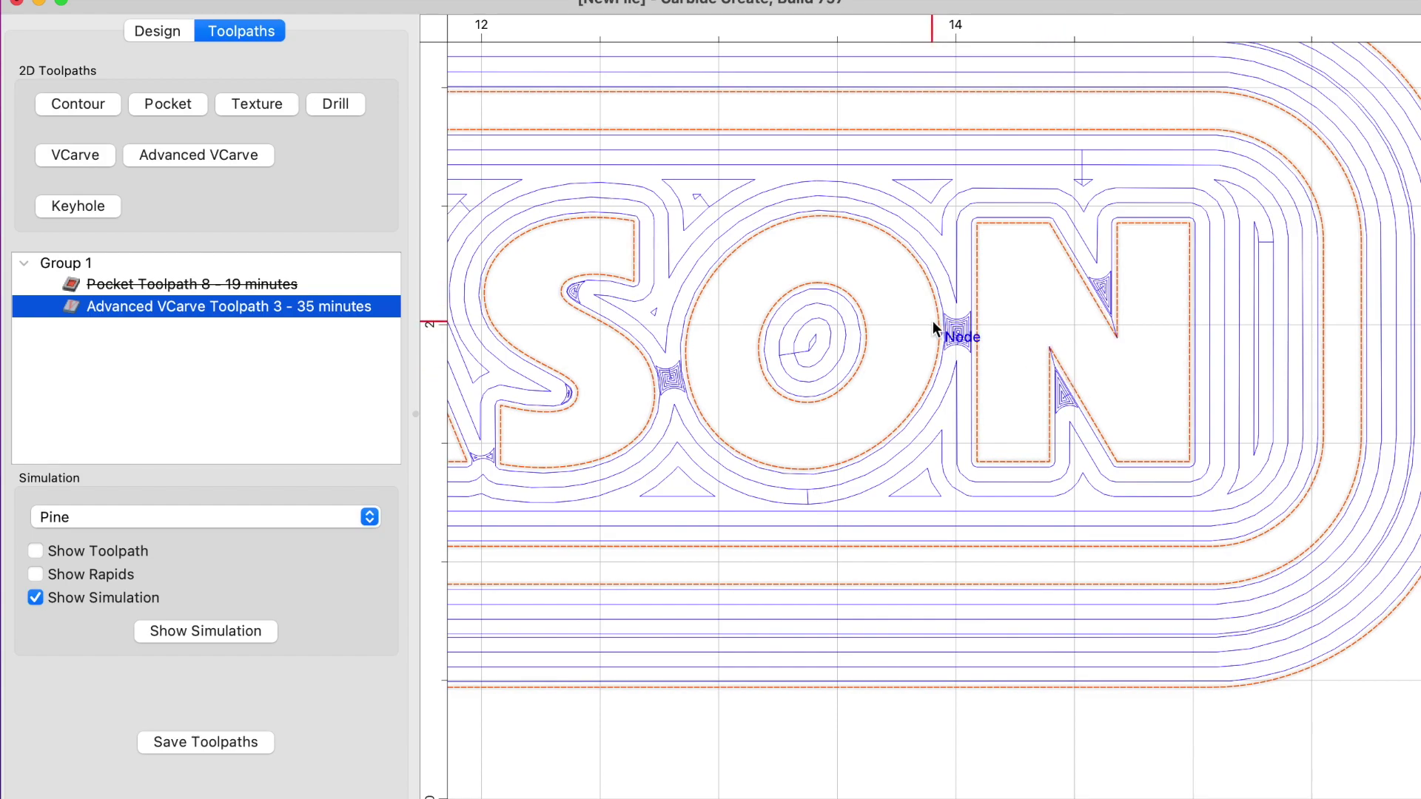
scroll(934, 325, down, 5)
Step: Simulate the advanced V-carve toolpath and examine the carved pig snout and SEASON letters up close
click(222, 630)
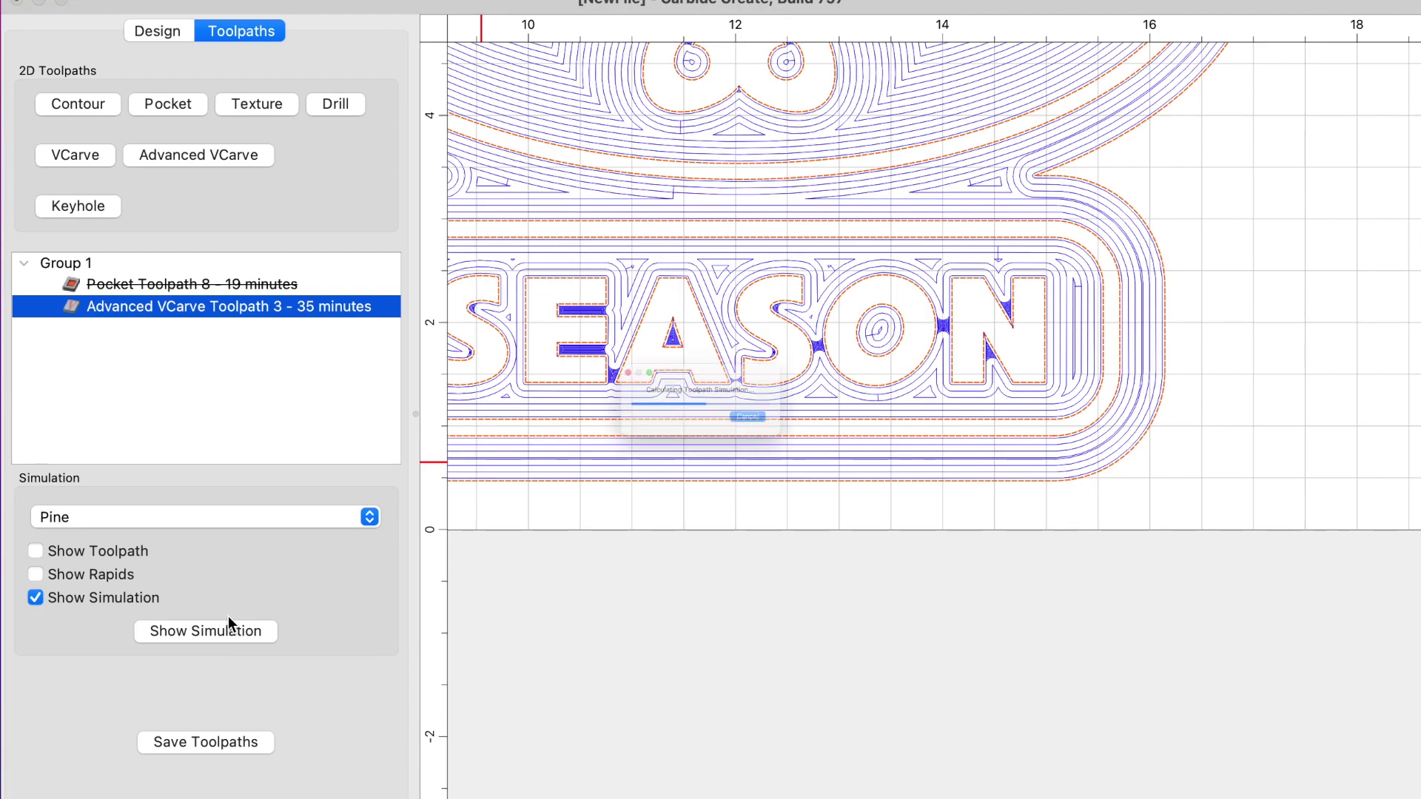
scroll(967, 450, up, 5)
drag(1048, 333, 938, 551)
scroll(937, 549, down, 6)
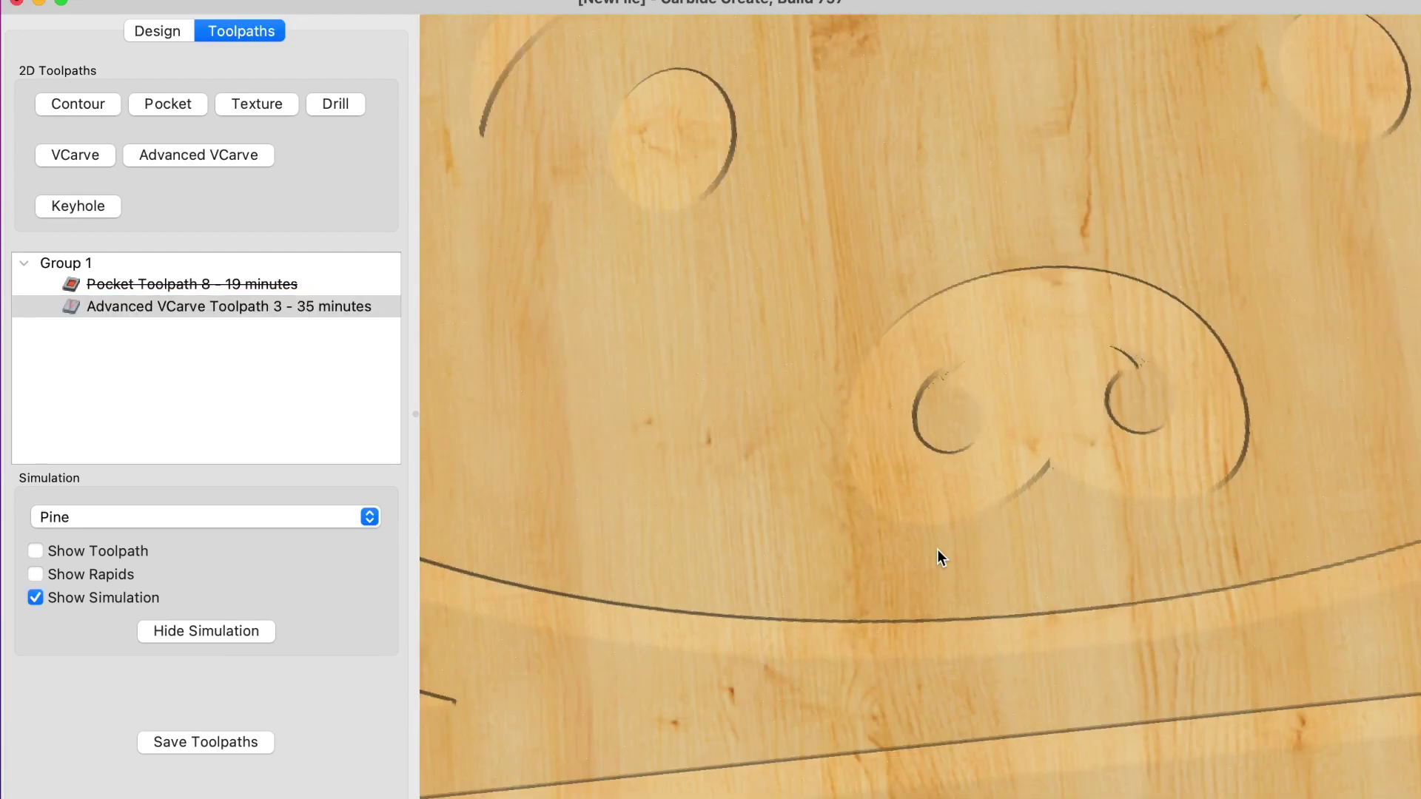
scroll(882, 787, up, 10)
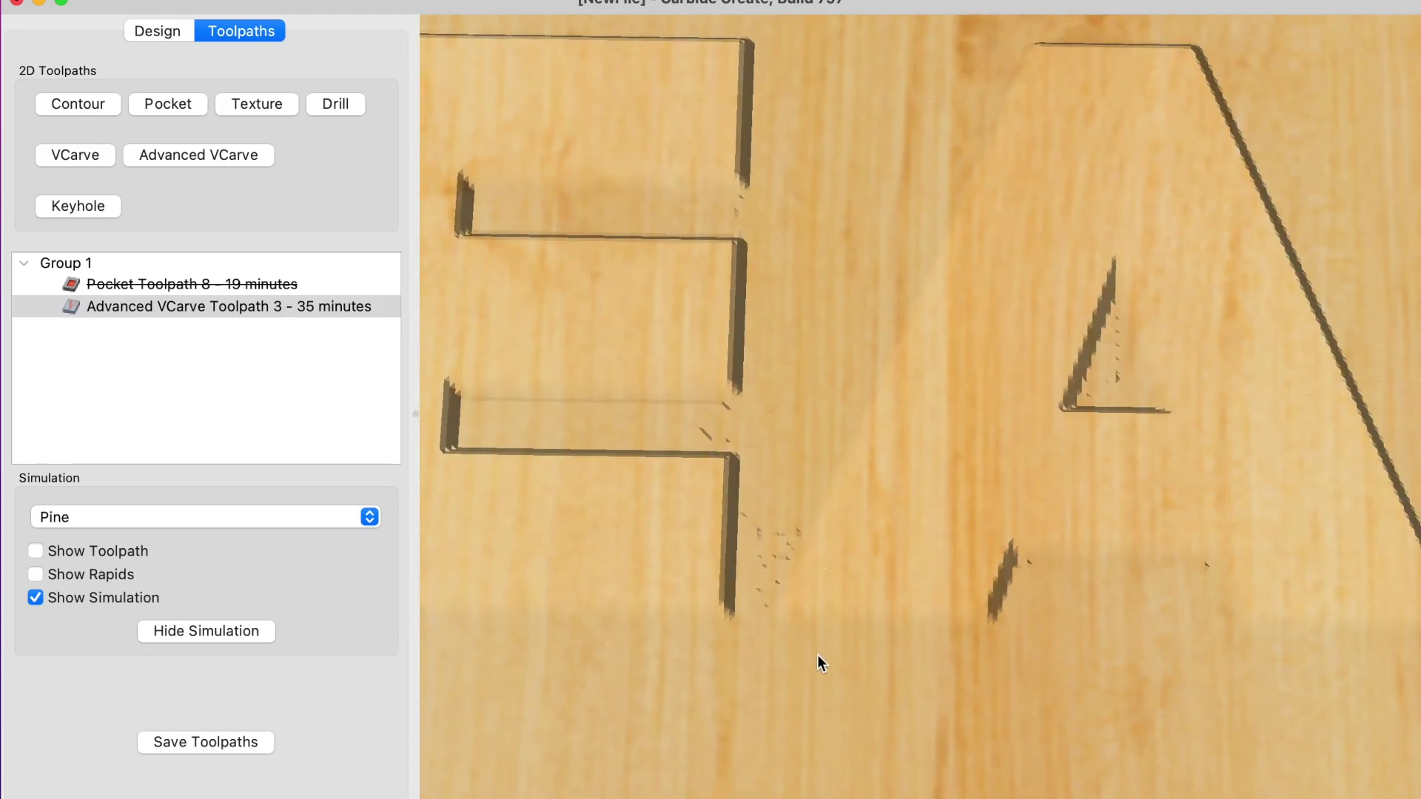
scroll(1104, 393, down, 5)
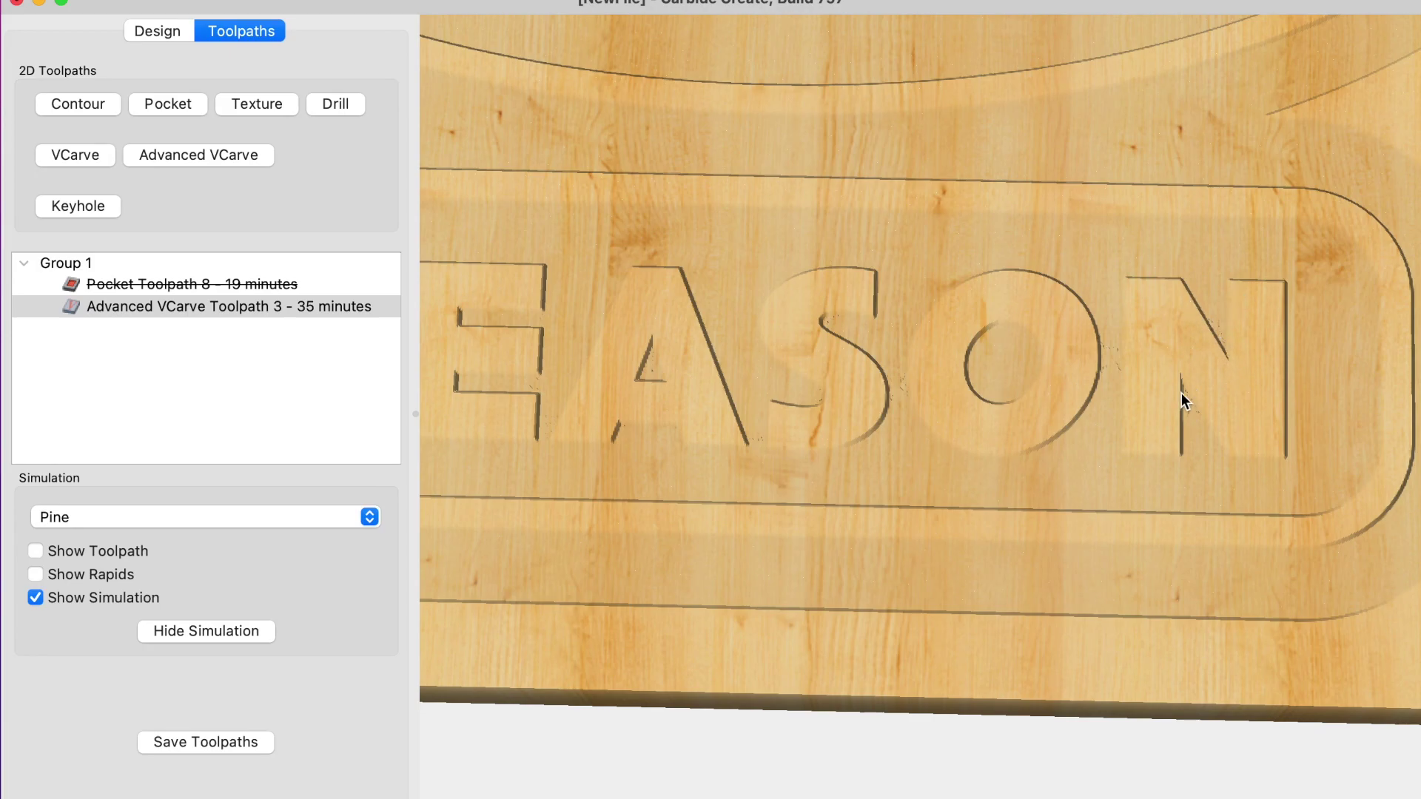
Step: Examine the simulated advanced V-carve of the IT'S sun badge and the whole BBQ design from a tilted angle
scroll(1181, 396, down, 8)
scroll(1051, 243, up, 10)
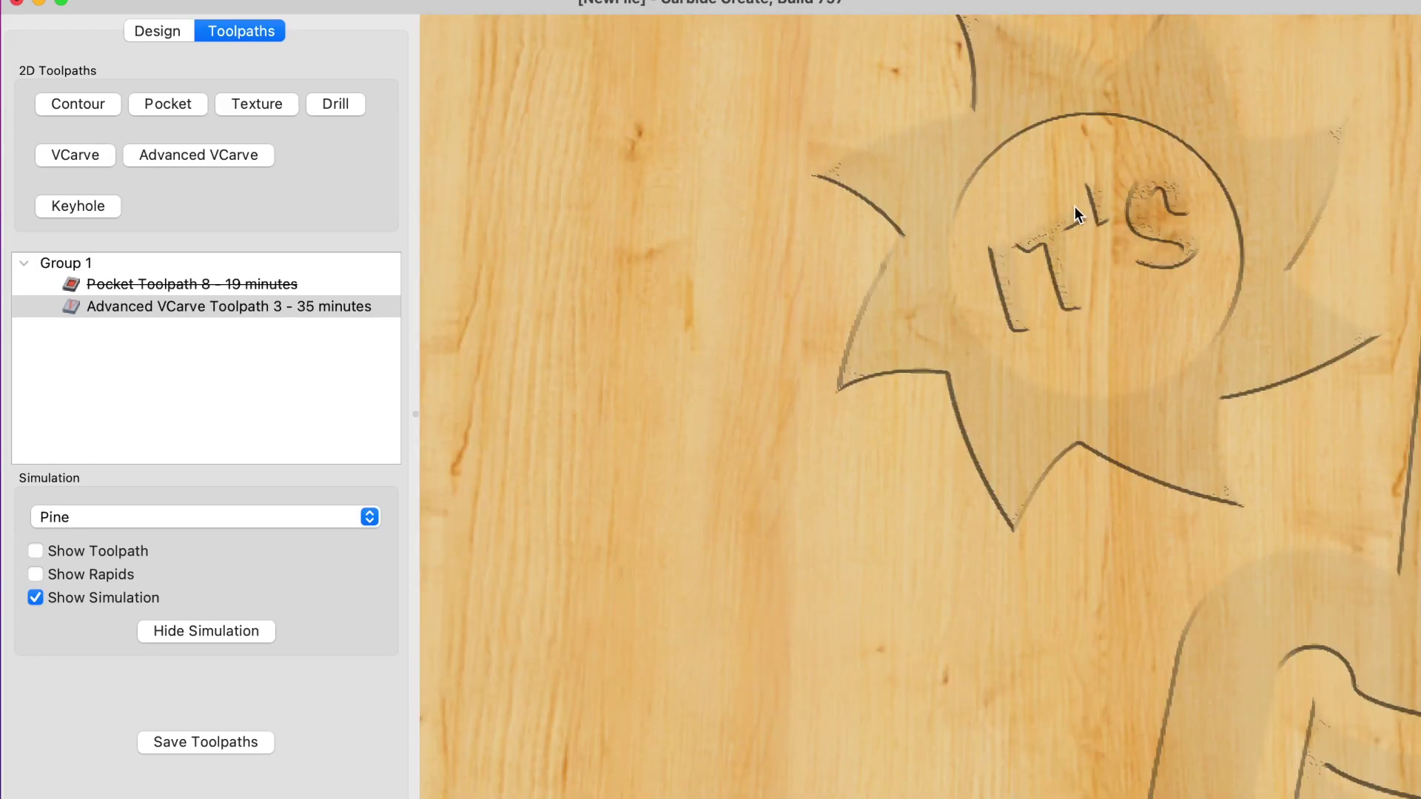
scroll(1041, 552, down, 10)
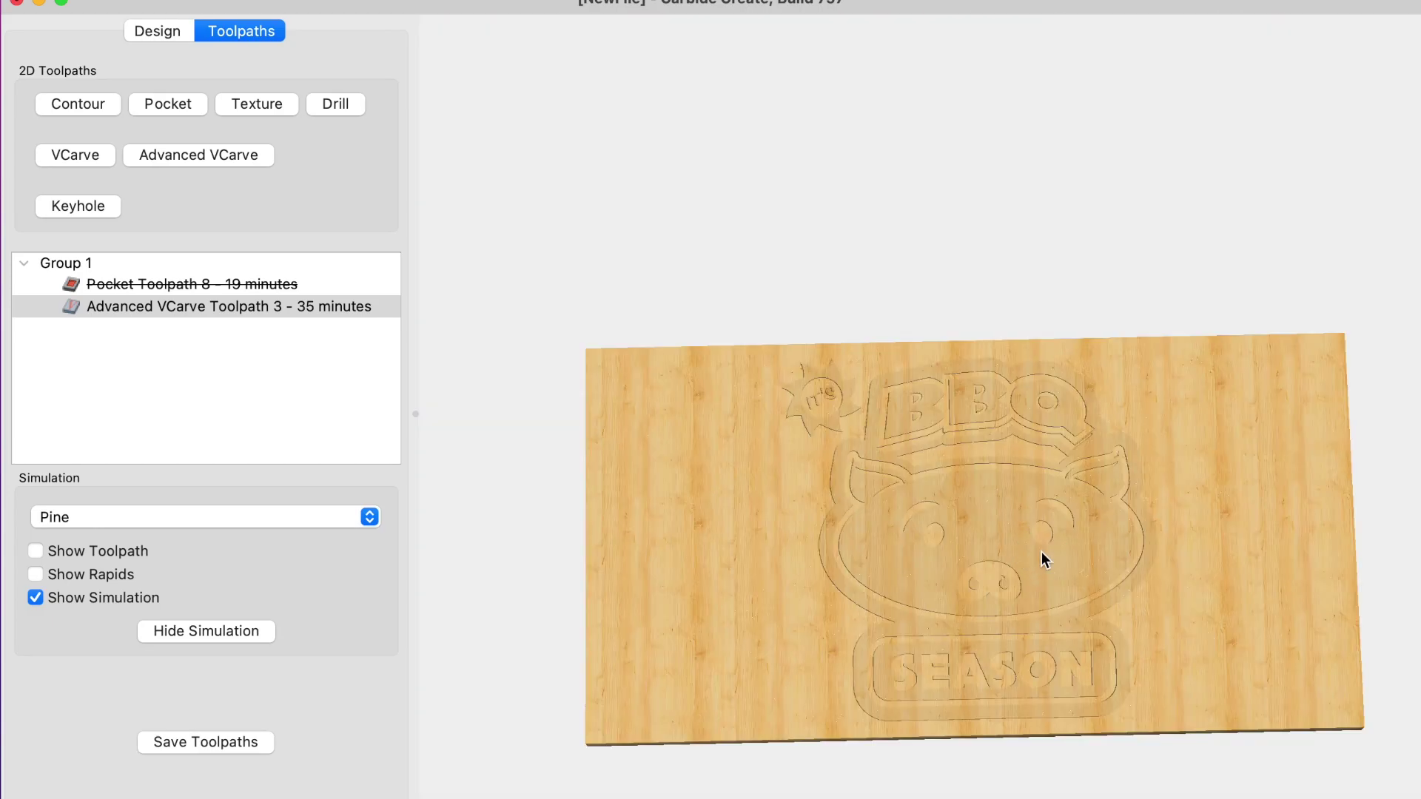
drag(987, 591, 974, 539)
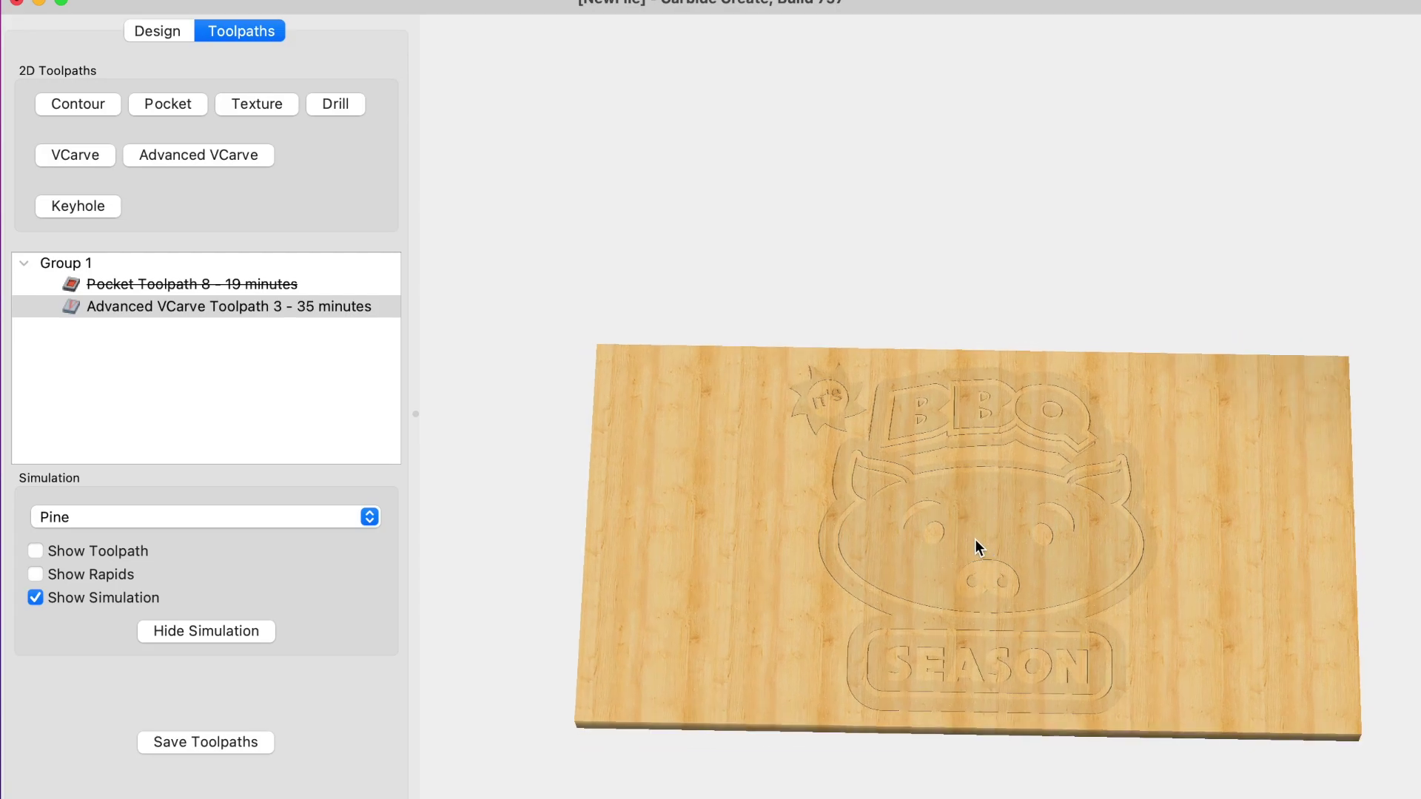